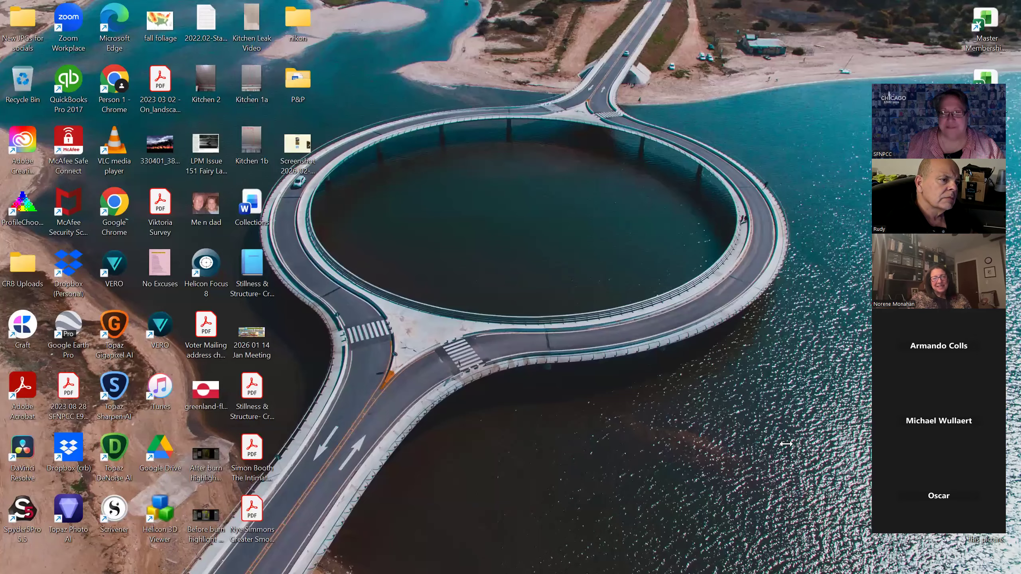
Step: Switch to Lightroom Classic and inspect the dark foreground around the palm trunk in BAL_3685.NEF at 400% and 100% zoom
key(alt+Tab)
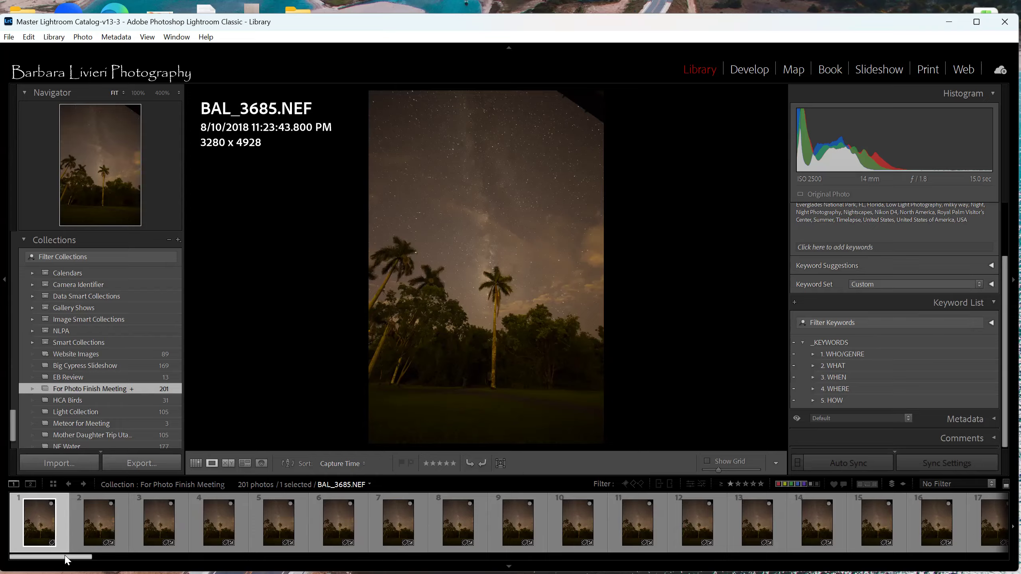
mouse_move(66, 559)
mouse_down()
mouse_move(445, 555)
mouse_move(59, 559)
mouse_up()
click(474, 387)
drag(502, 269, 471, 328)
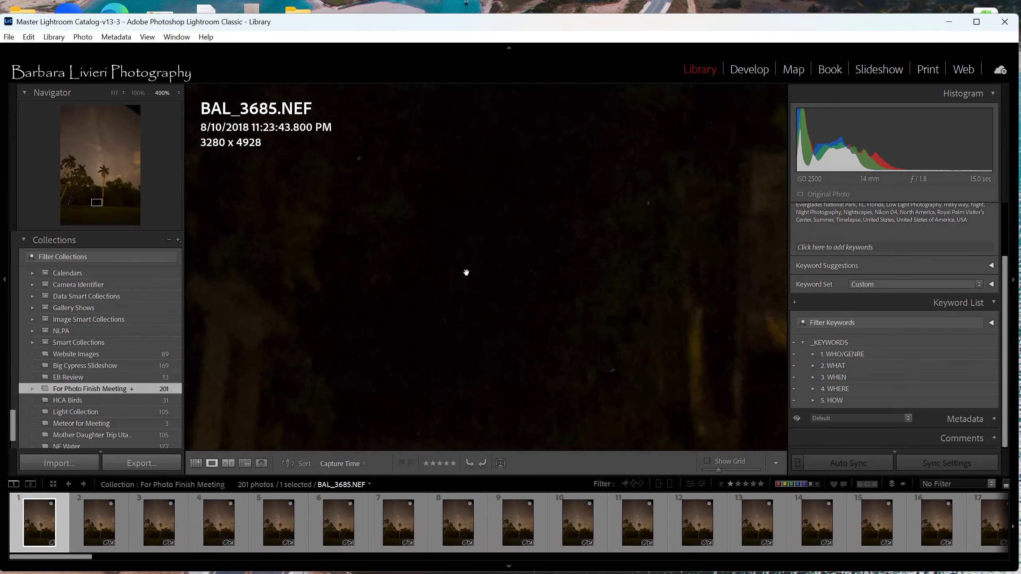
click(140, 94)
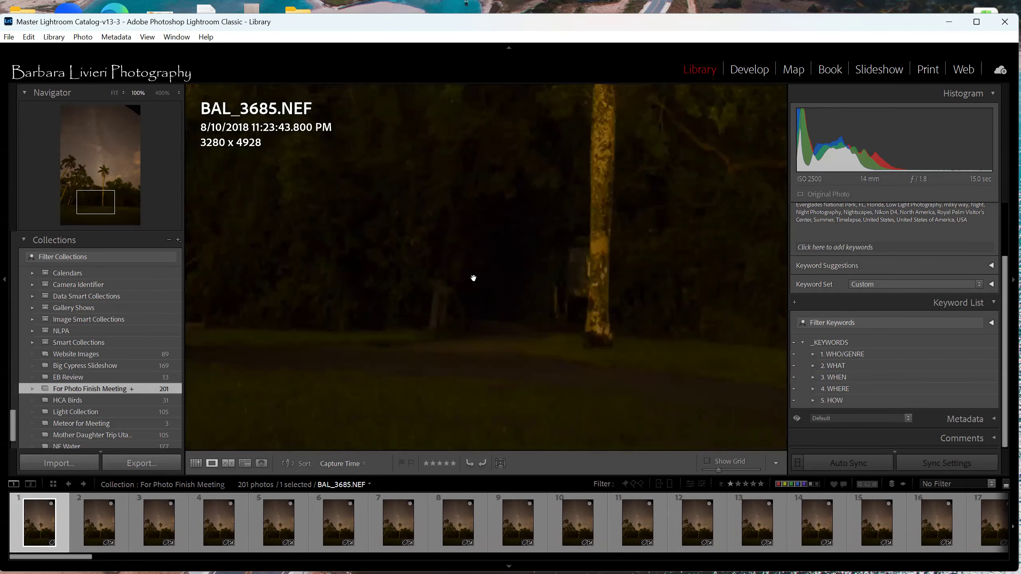
drag(445, 292, 375, 297)
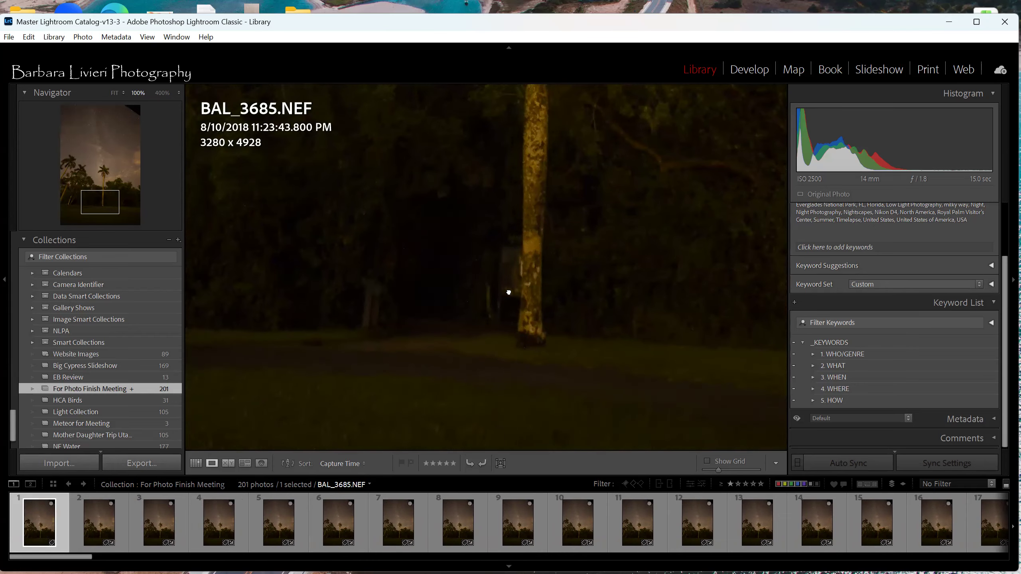
click(514, 293)
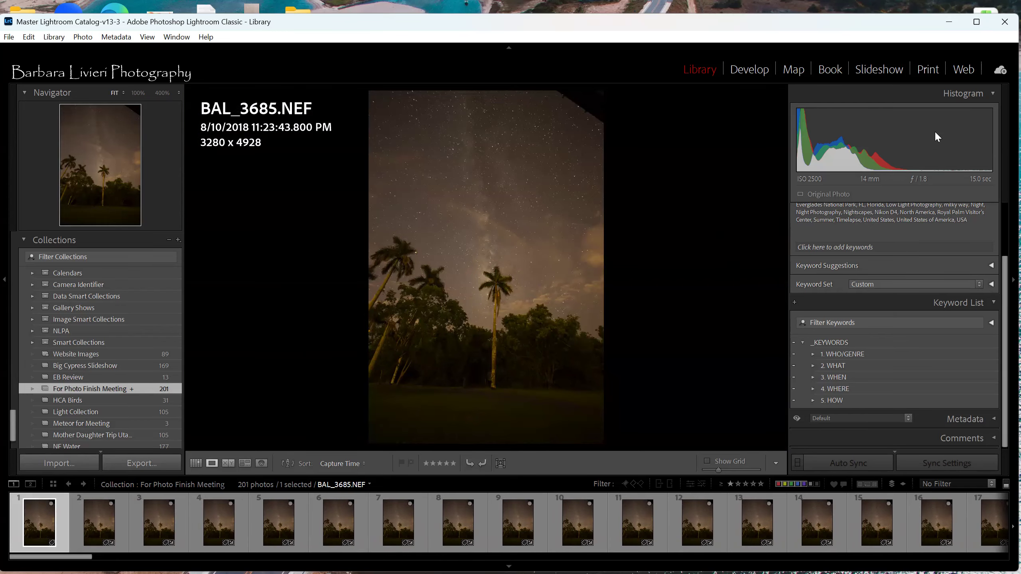
Step: Crop the night-sky photo in Develop to the 4 x 5 / 8 x 10 aspect ratio, shifting the frame slightly upward
click(755, 69)
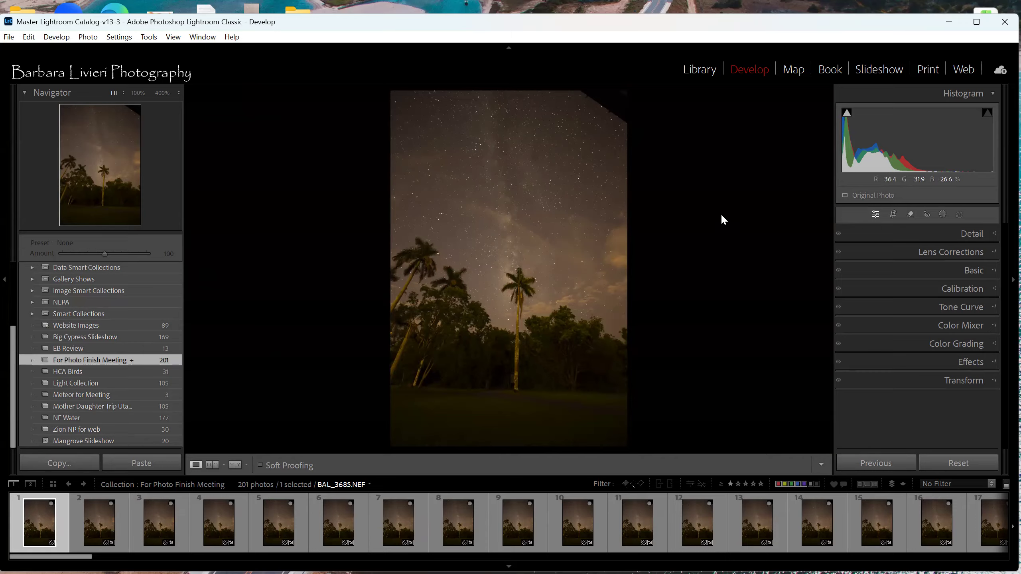
click(893, 215)
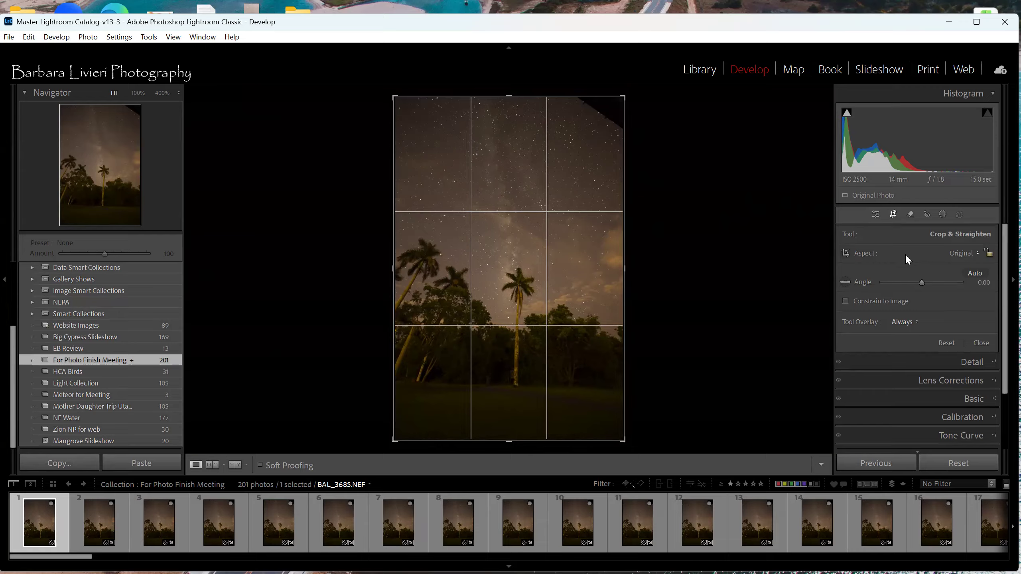
click(967, 253)
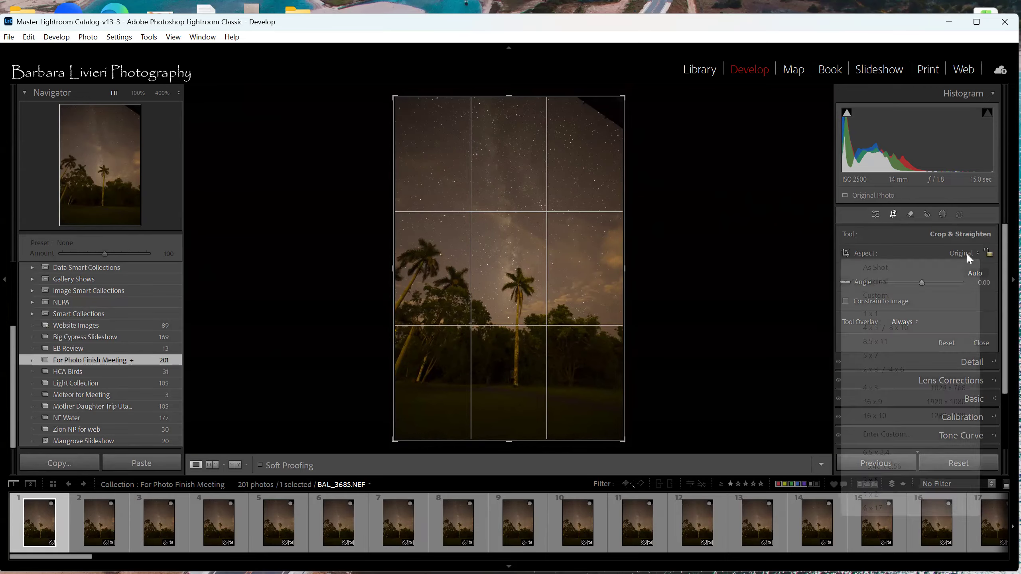
click(905, 327)
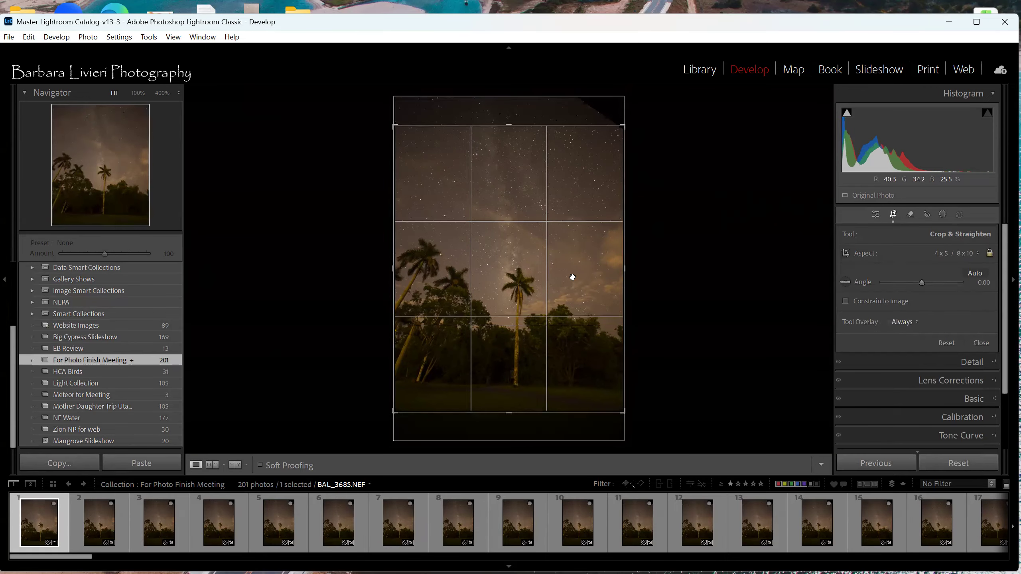
drag(534, 284, 532, 287)
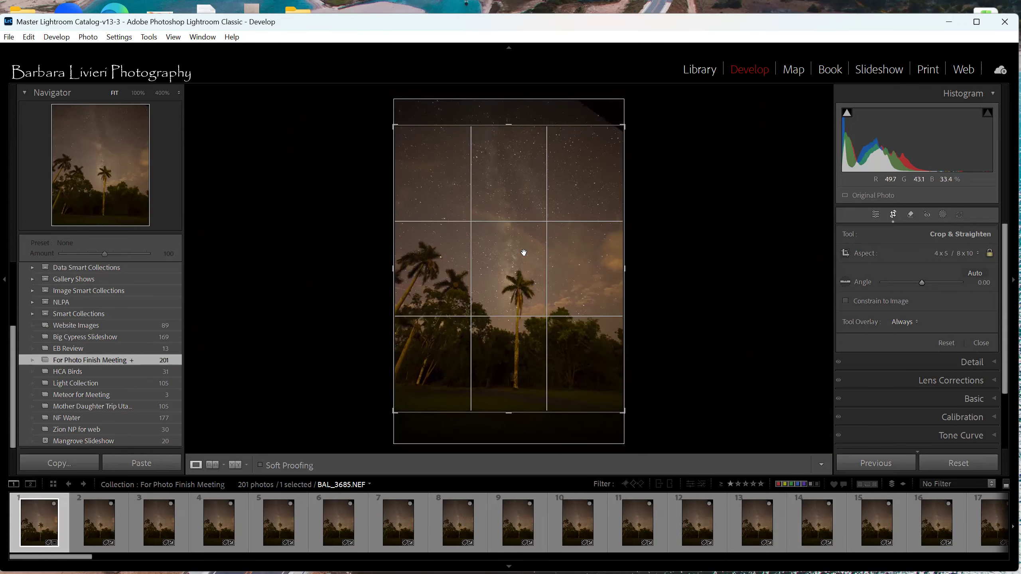
click(896, 215)
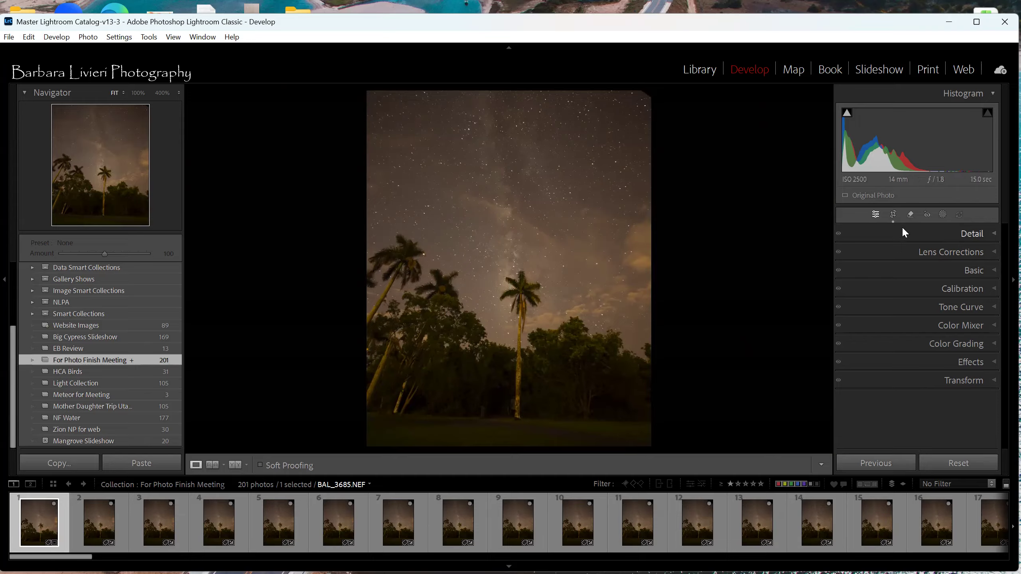
Step: Reopen the crop and rotate the photo to an angle of about -0.77
click(895, 216)
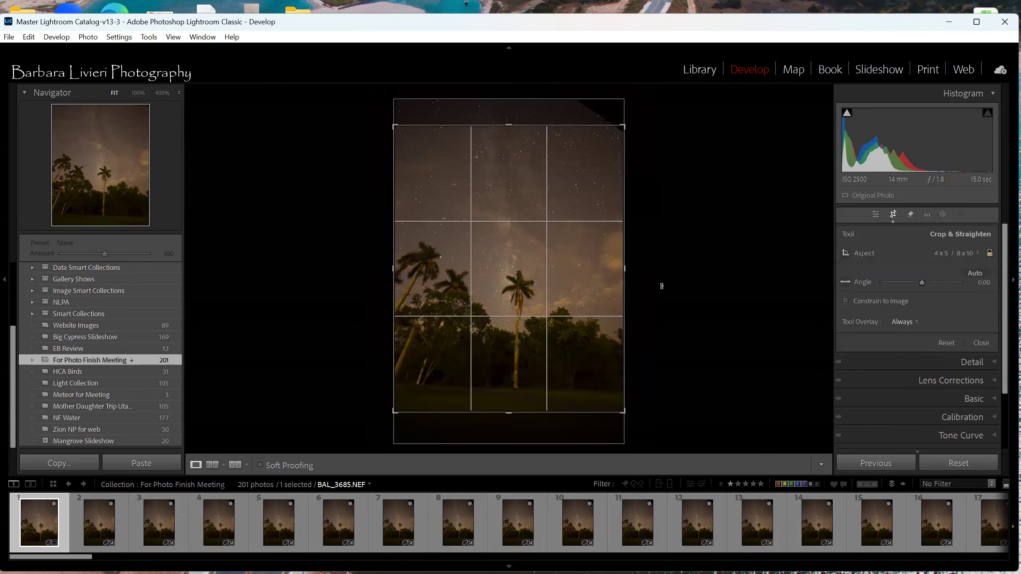
drag(654, 281, 656, 279)
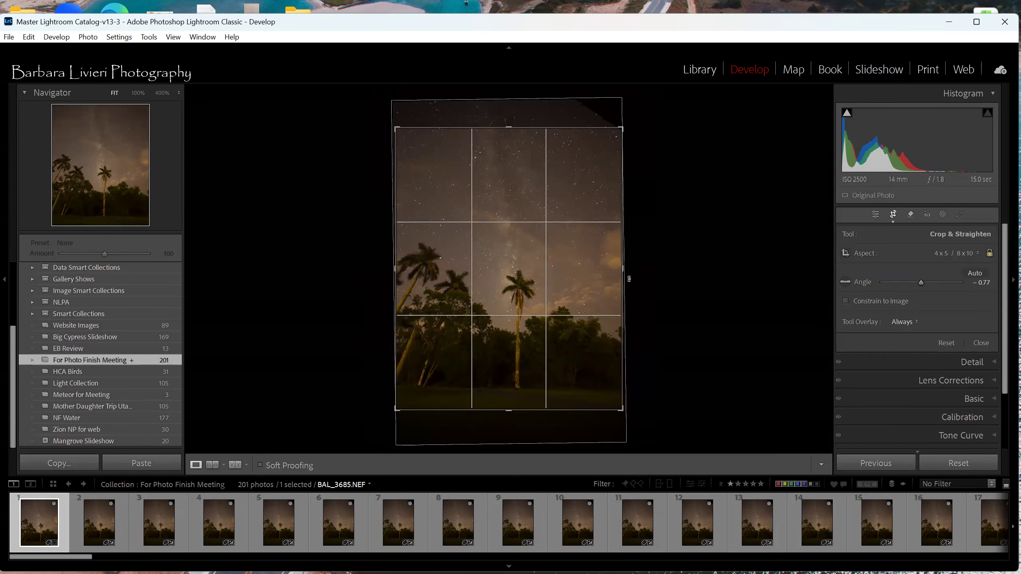
click(892, 214)
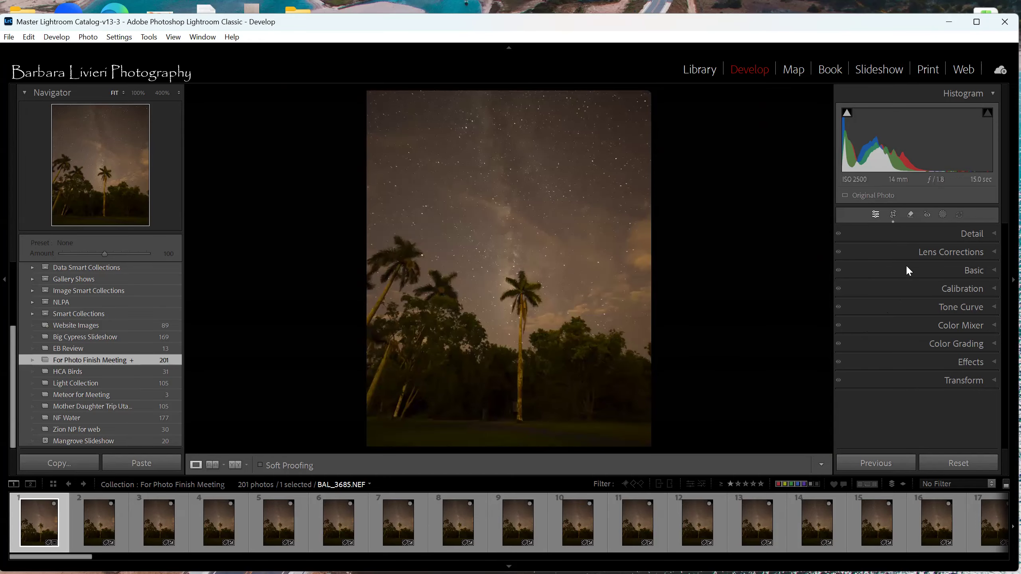
Step: Remove chromatic aberration and enable profile corrections for the photo's lens
click(900, 254)
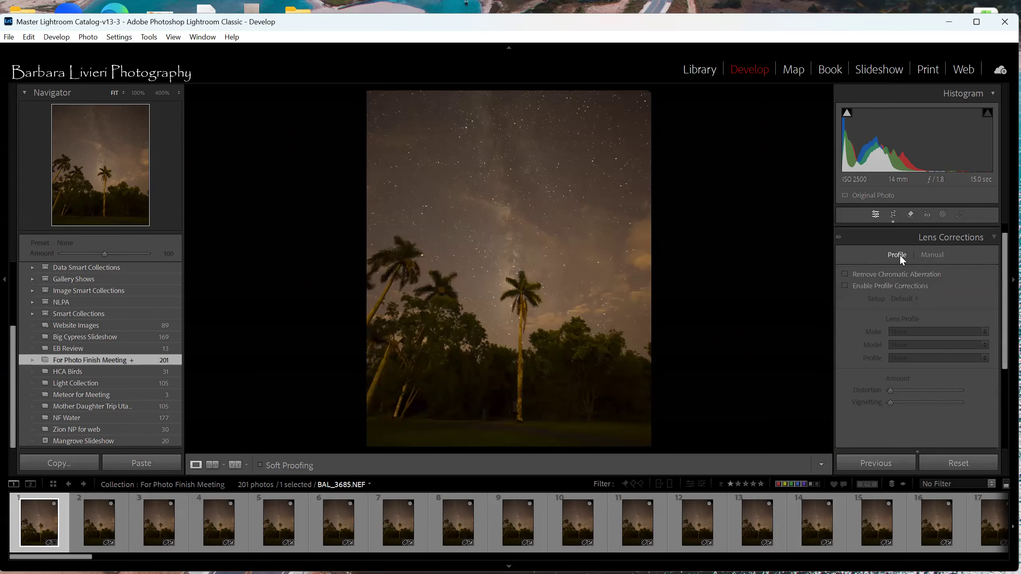
click(860, 273)
click(865, 286)
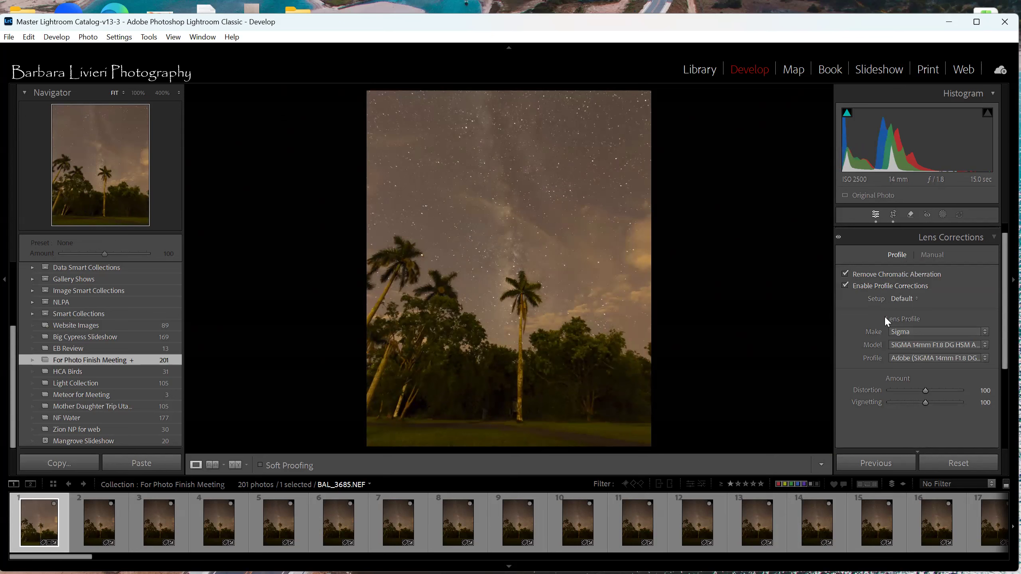
click(893, 237)
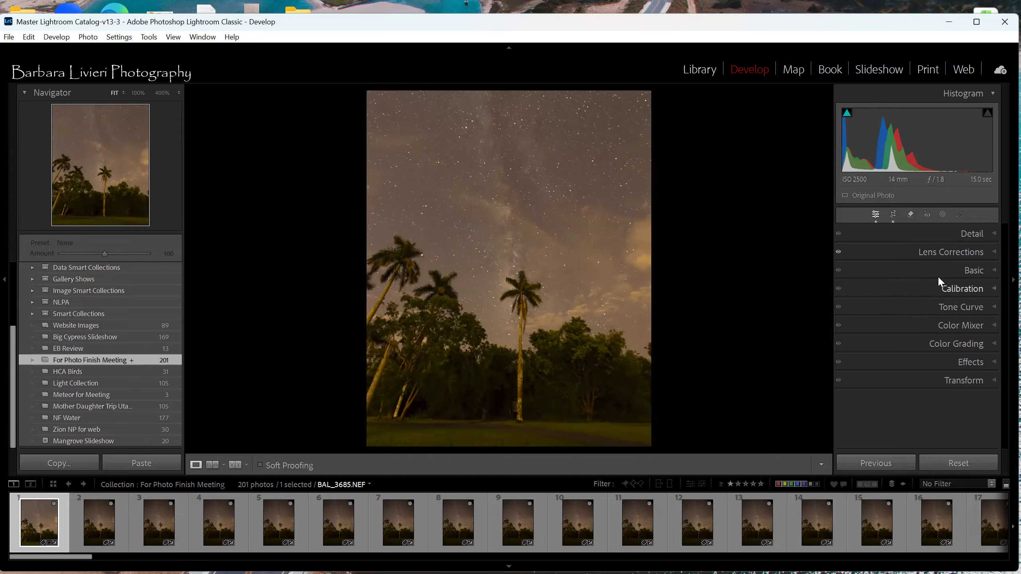
Step: Push Vibrance and Saturation to +100 to exaggerate the photo's colour cast
click(893, 275)
scroll(914, 310, down, 1)
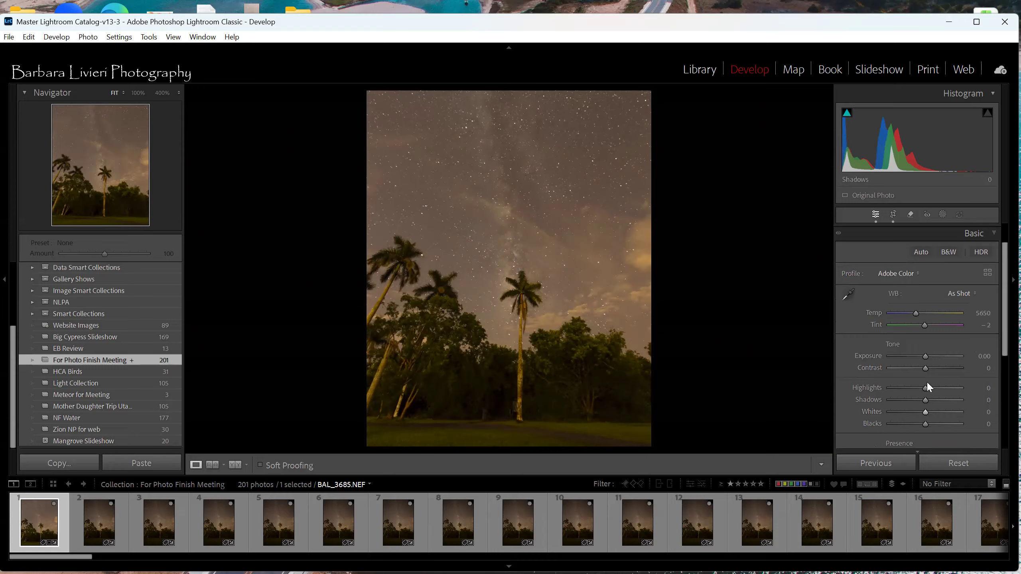
scroll(904, 386, down, 3)
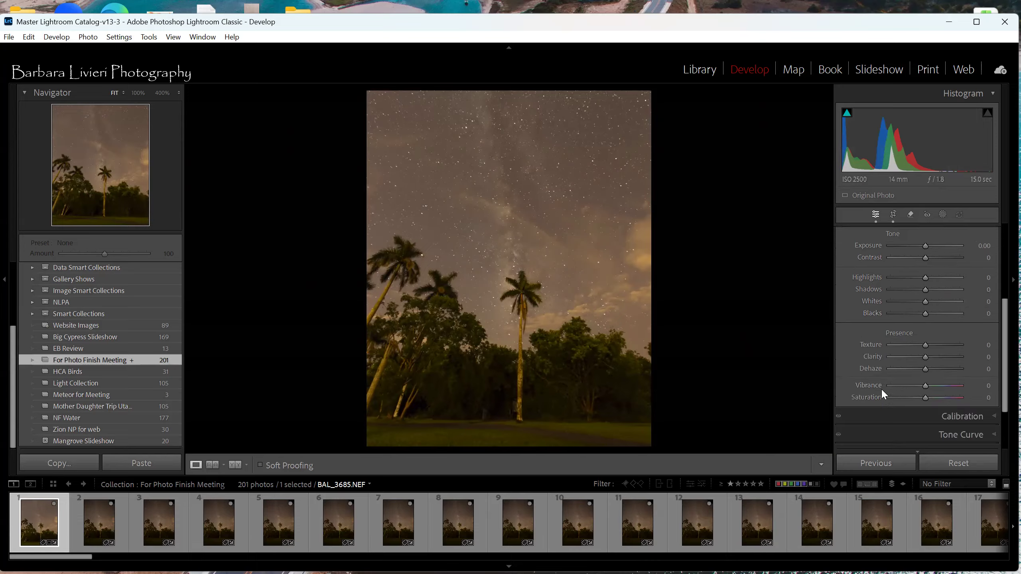
click(962, 386)
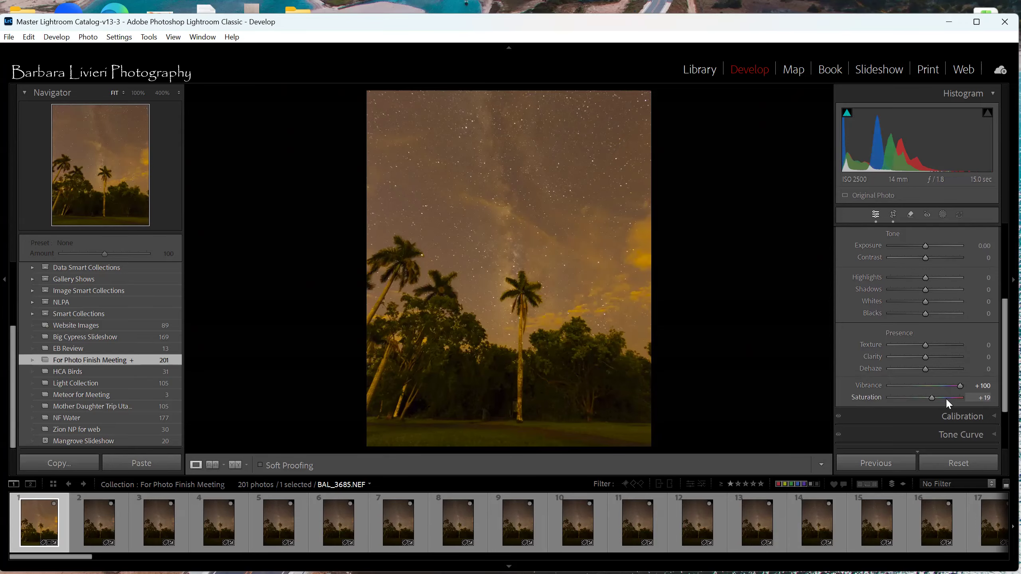
drag(948, 400, 965, 397)
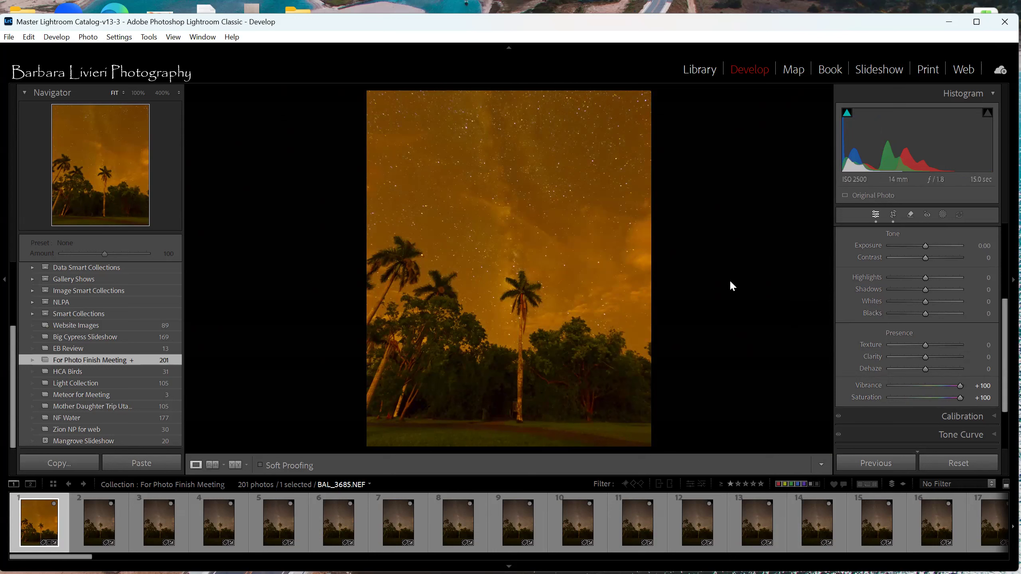
Step: Cool the white balance temperature to 3428, and reset Vibrance and Saturation to their defaults
scroll(885, 302, up, 2)
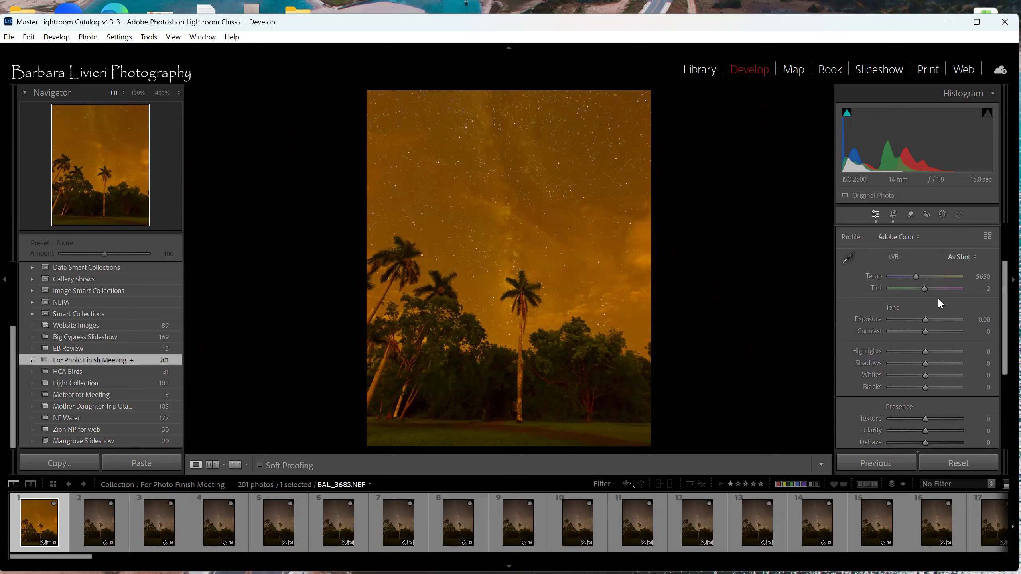
drag(918, 277, 902, 278)
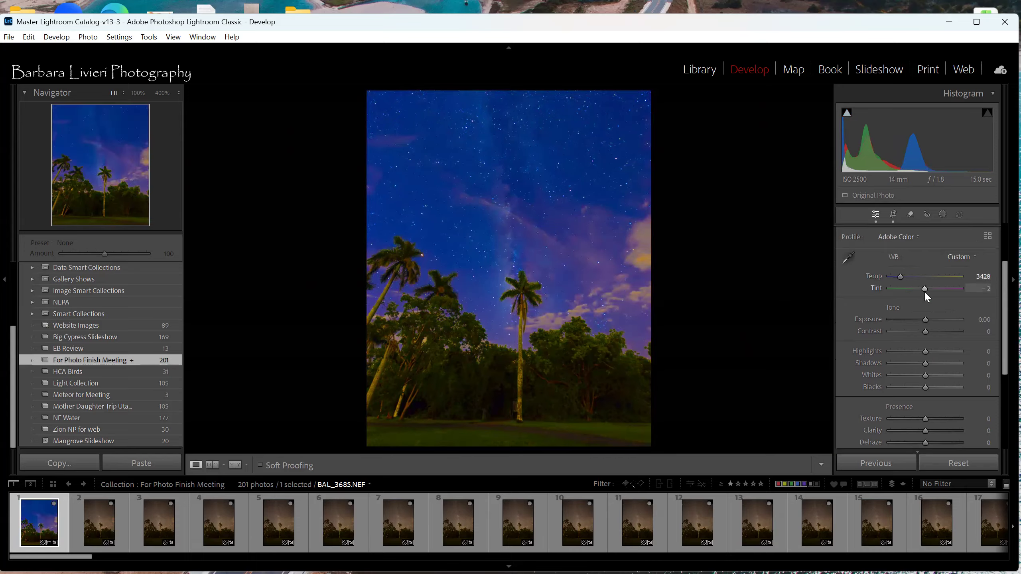
drag(925, 293, 924, 288)
scroll(846, 357, down, 3)
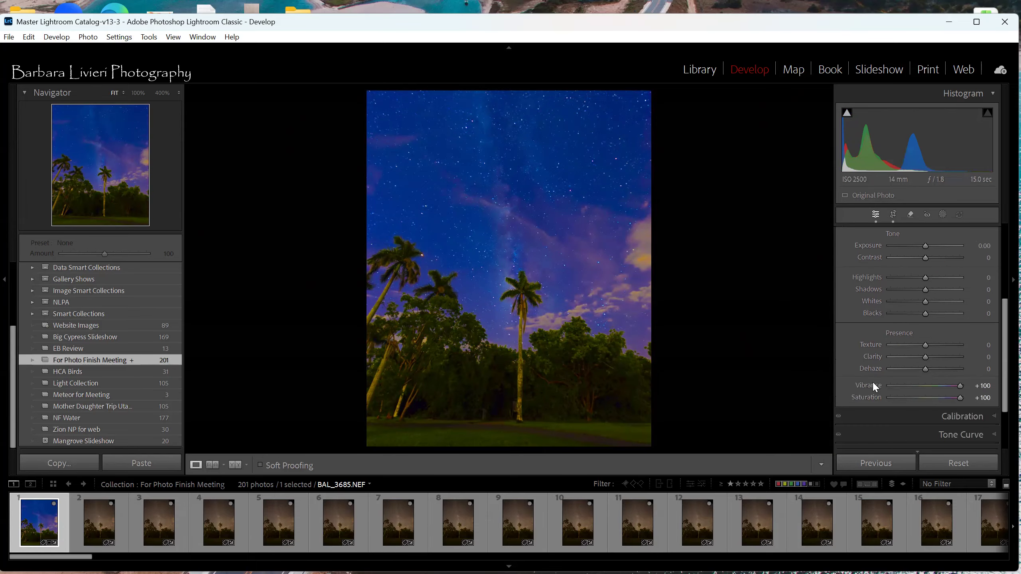
double_click(874, 385)
double_click(868, 397)
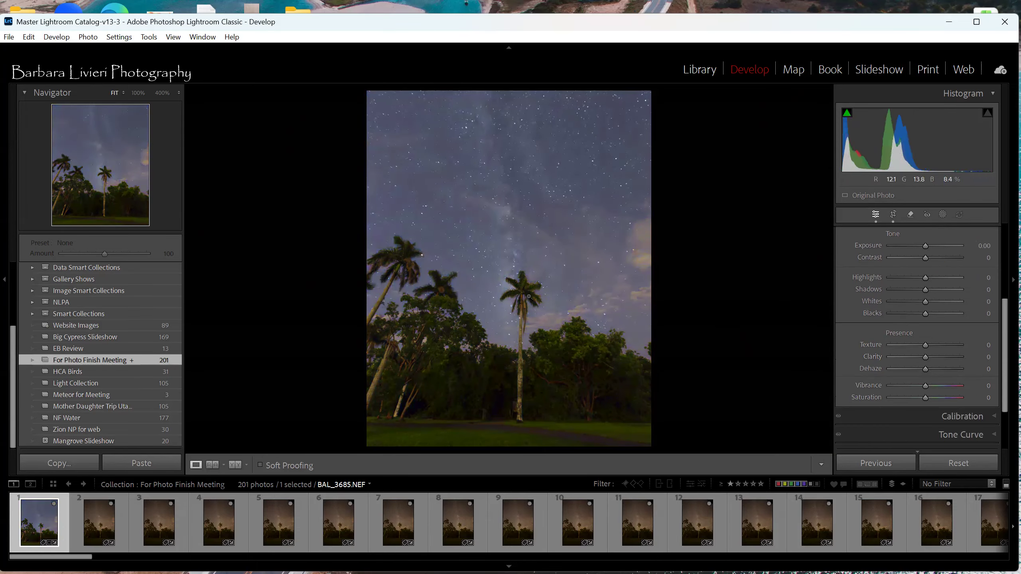
Step: Check the stars at 100% and lower the photo's Exposure to -1.00
click(528, 261)
drag(514, 219, 591, 313)
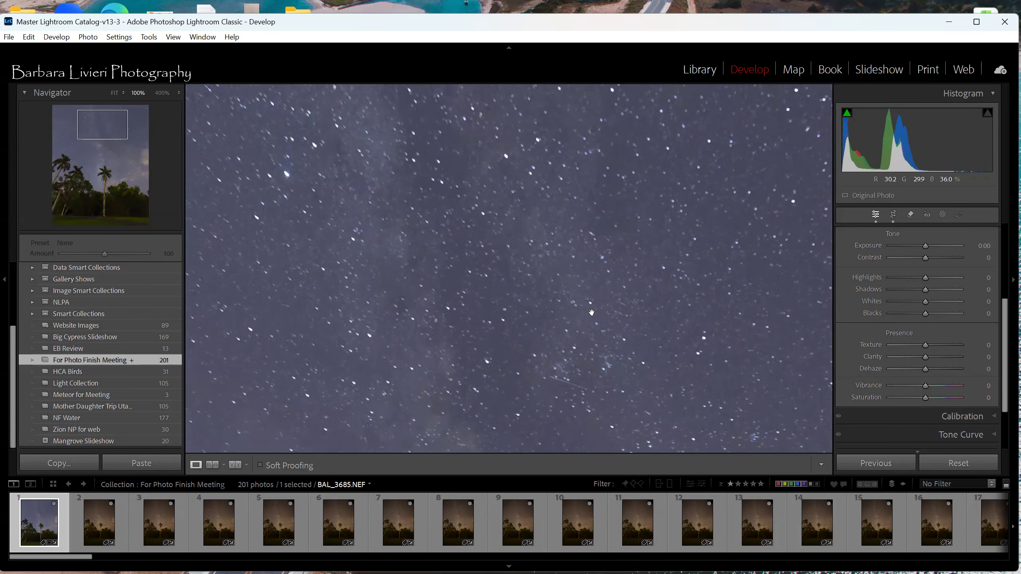
click(570, 331)
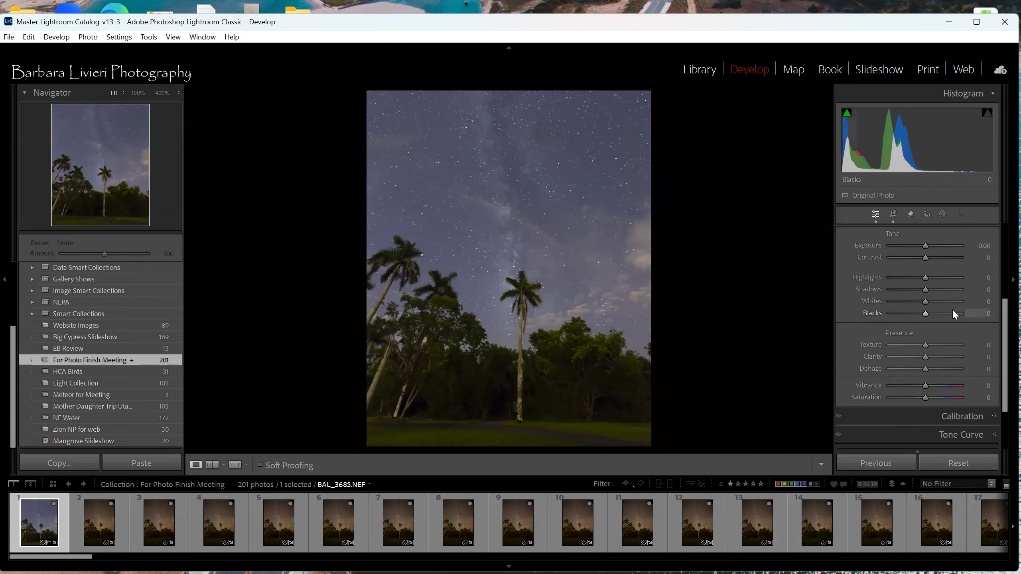
scroll(865, 270, up, 2)
drag(927, 283, 918, 283)
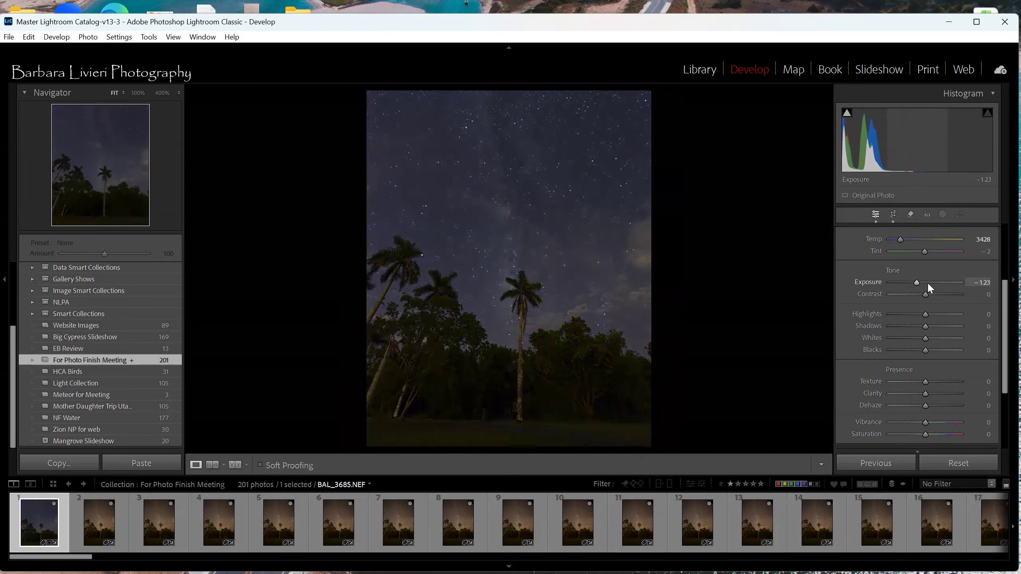
double_click(928, 283)
key(Down)
key(Down)
key(Down)
key(Down)
key(Down)
key(Down)
key(Down)
key(Down)
key(Down)
key(Down)
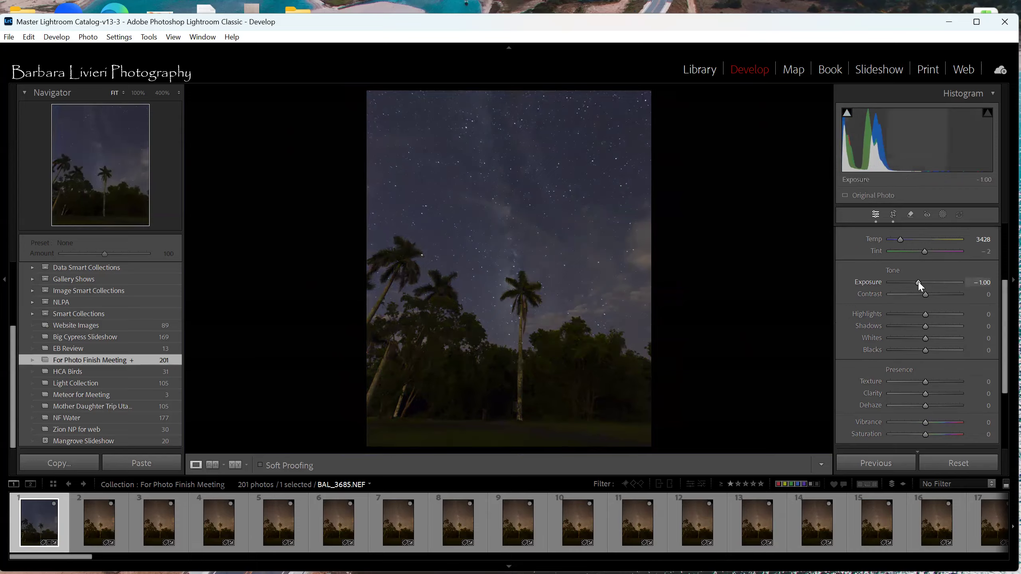
Step: Raise Highlights to +27, Whites to +10 and Shadows to +42 to bring out detail in the sky and trees
drag(926, 314, 929, 339)
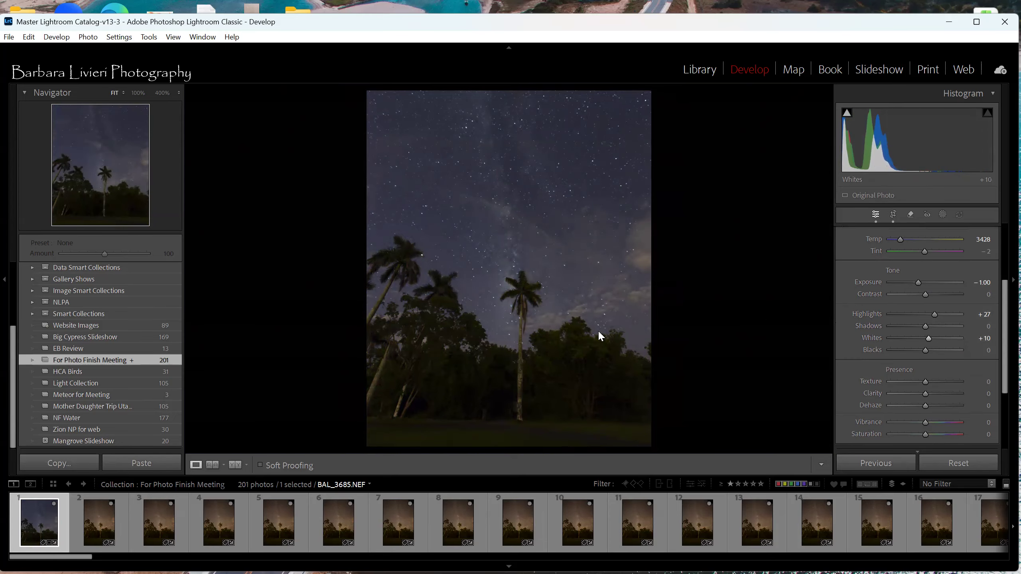
click(565, 385)
drag(543, 269, 566, 336)
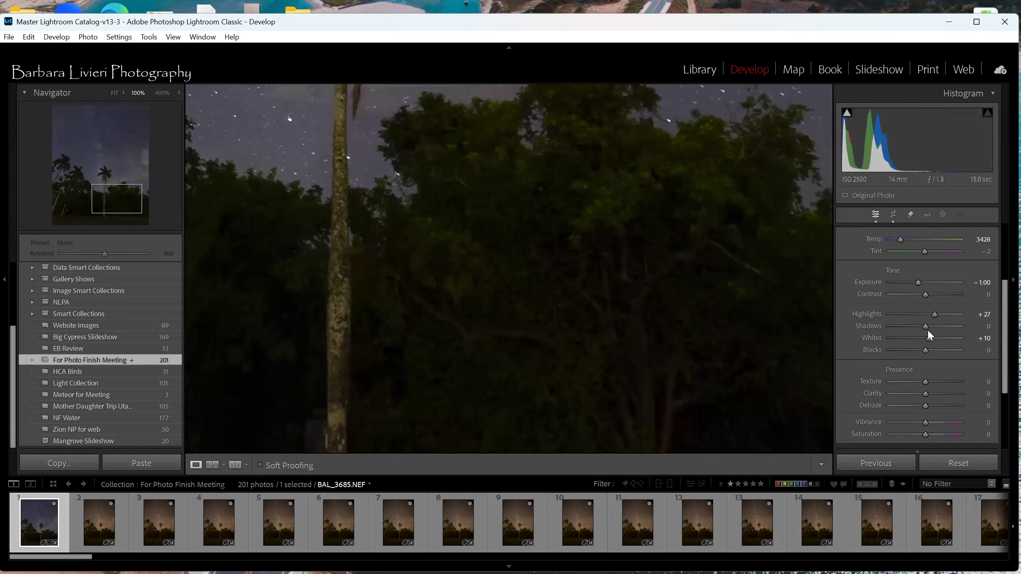
drag(926, 326, 940, 324)
click(595, 307)
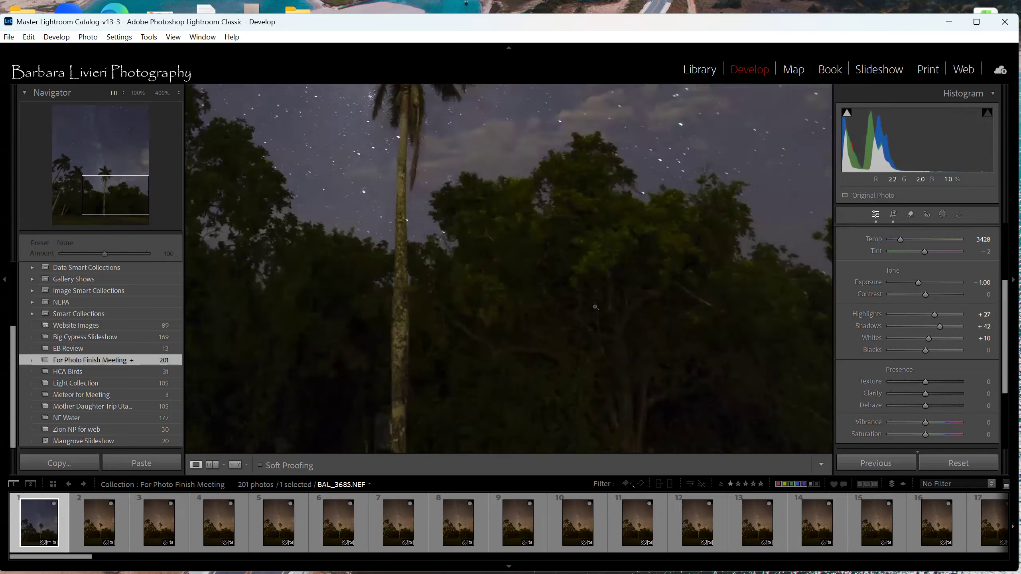
Step: Examine the shadow detail at 100% across the grass, palm trunk, dark trees and the palms on the photo's left side
click(576, 420)
drag(538, 289, 682, 342)
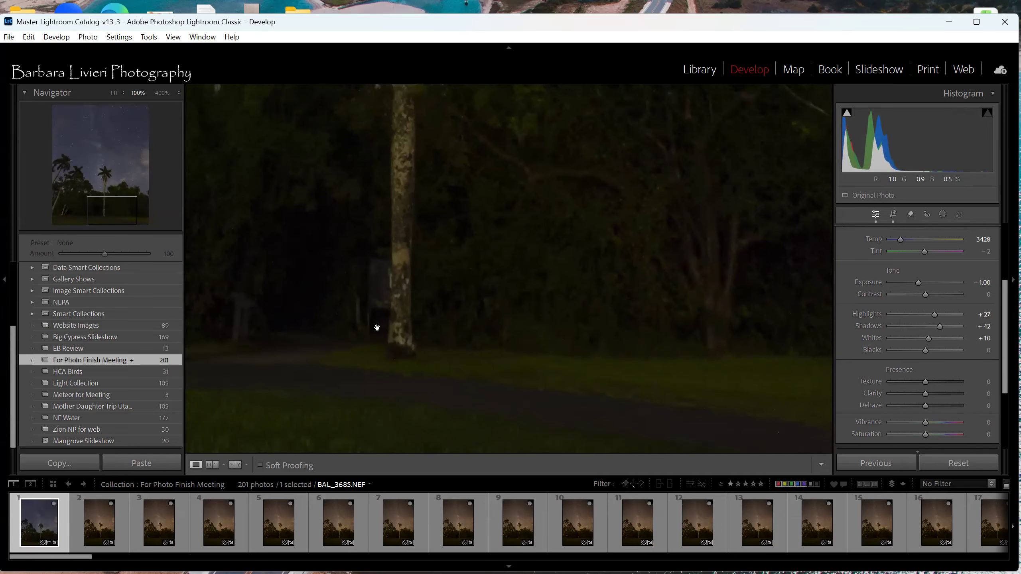
drag(376, 327, 641, 367)
drag(367, 294, 538, 367)
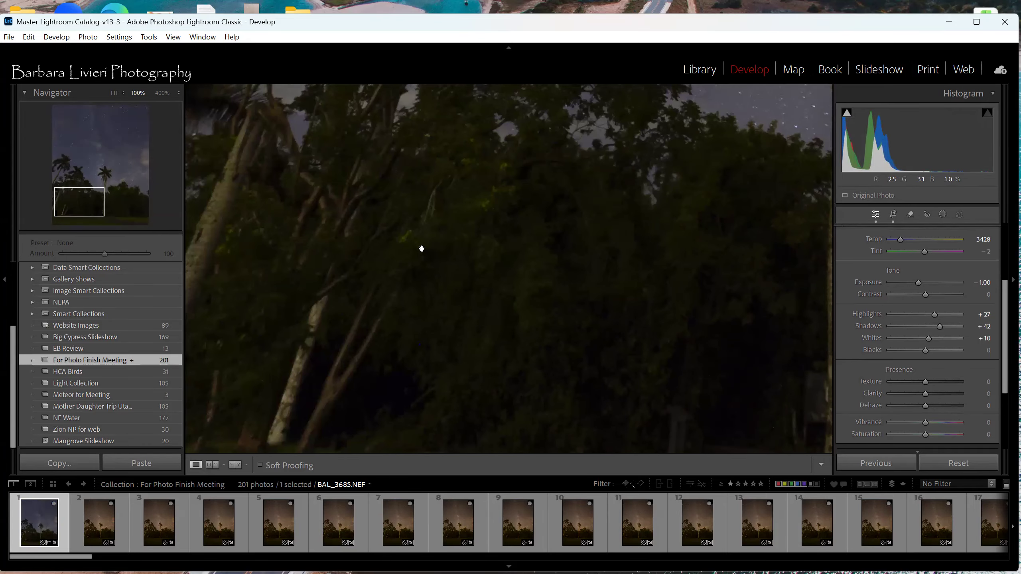
drag(351, 214, 422, 329)
drag(412, 206, 435, 320)
drag(493, 228, 494, 316)
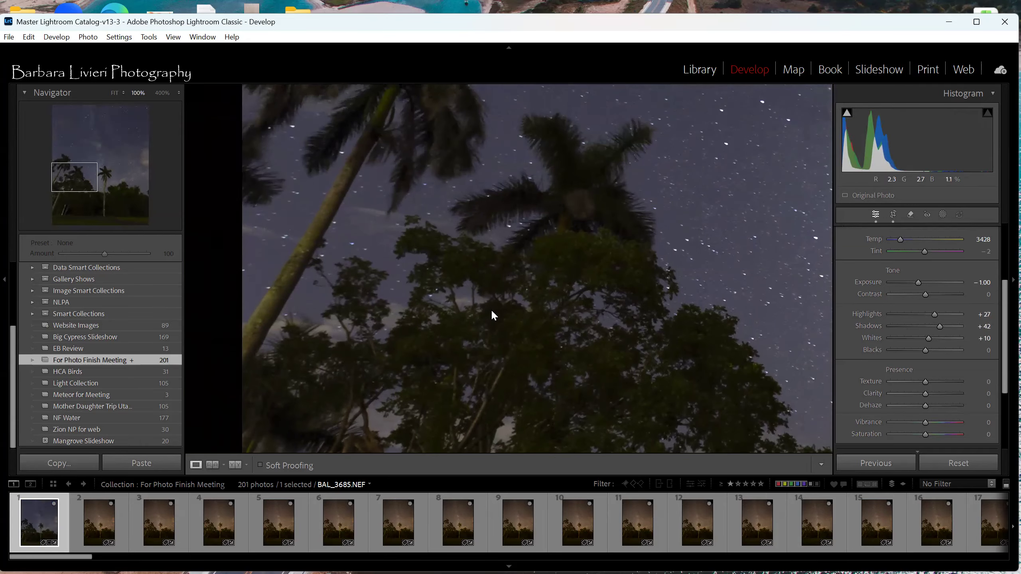
Step: Straighten the photo by rotating the crop to an angle of -1.52
drag(460, 224, 510, 283)
click(513, 273)
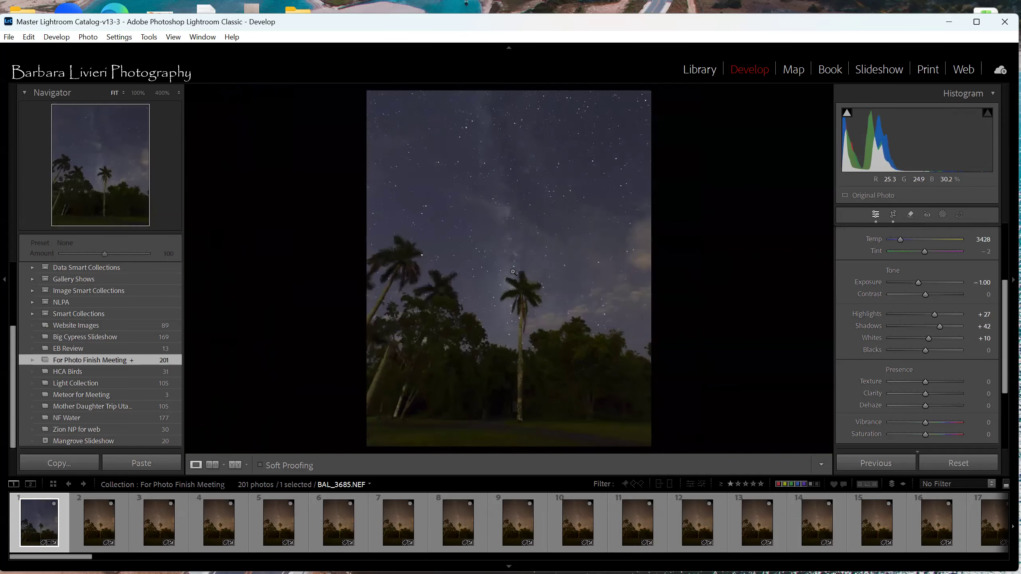
click(892, 214)
drag(657, 296, 697, 288)
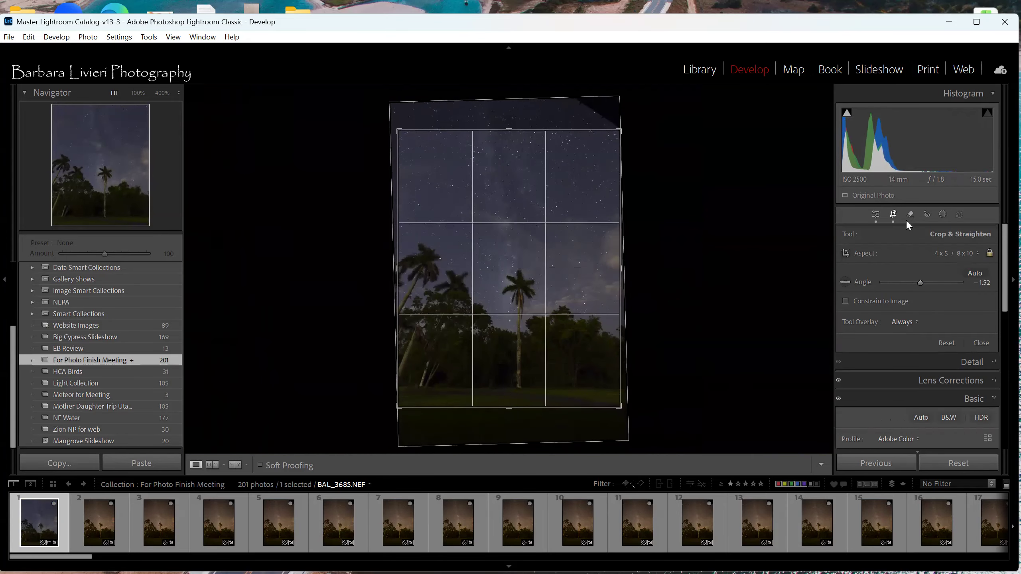
click(893, 214)
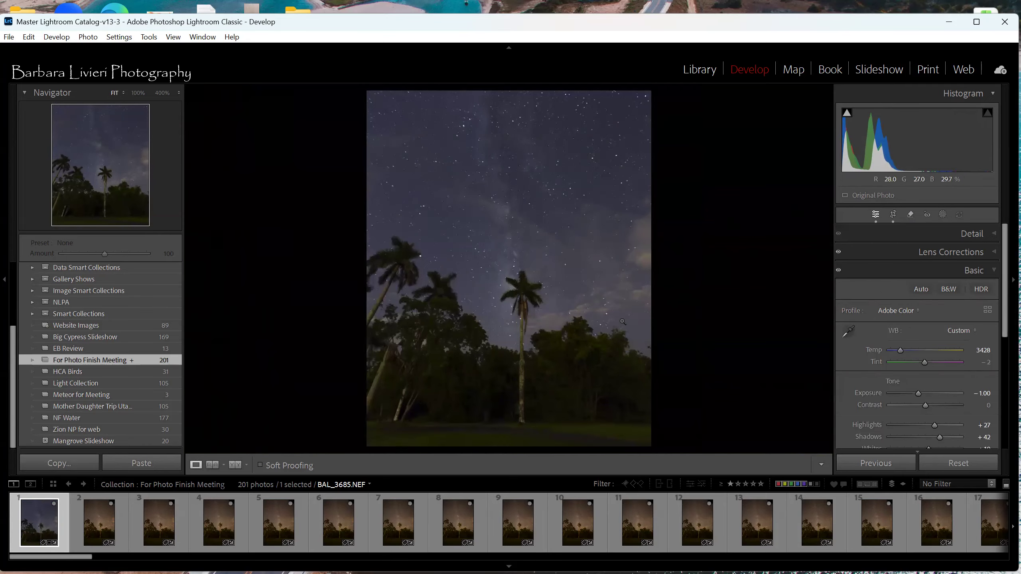
Step: Check the grass and the central palm's base at 100%, and raise the photo's Clarity to +40
click(519, 427)
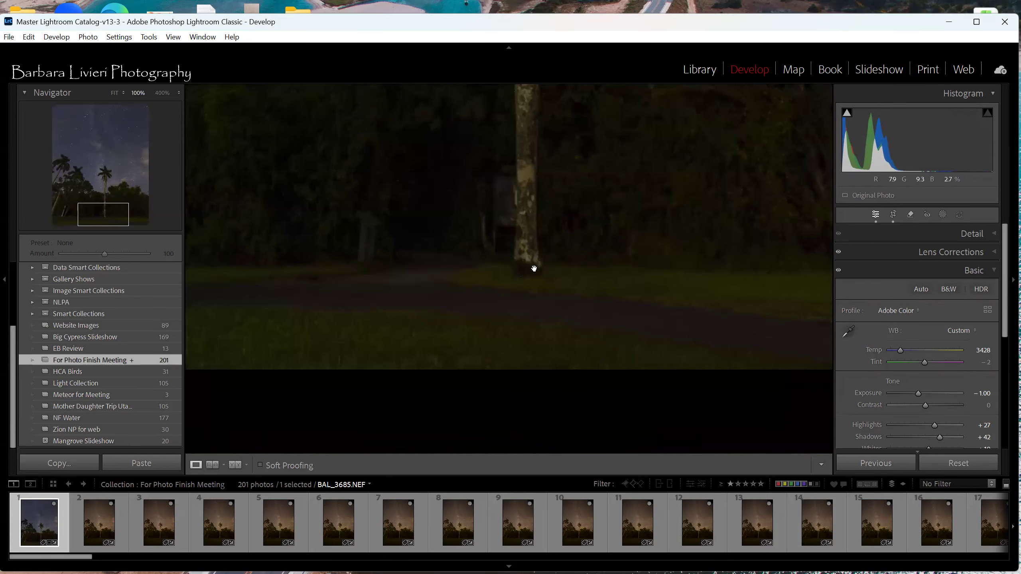
drag(588, 274, 451, 303)
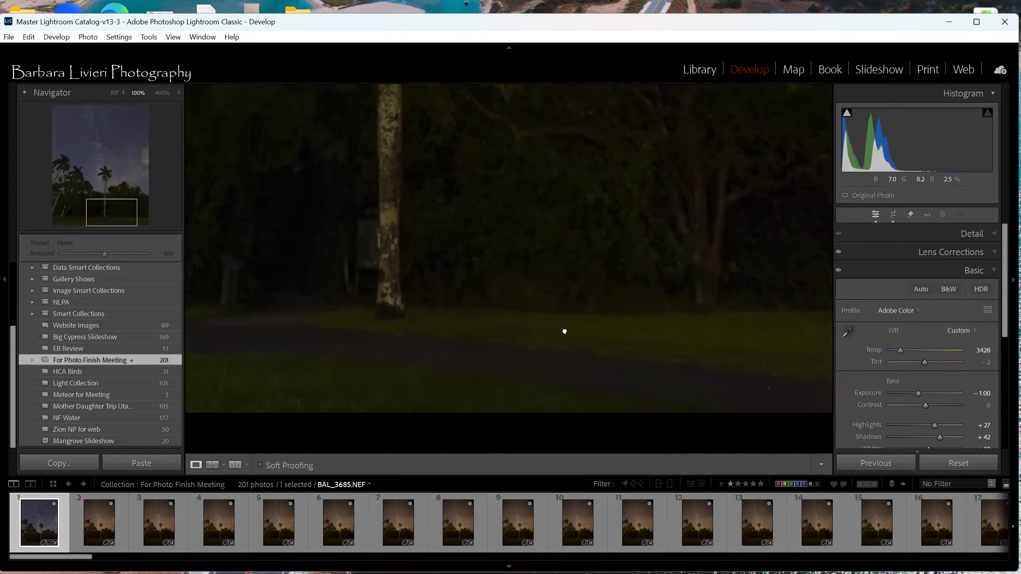
click(503, 267)
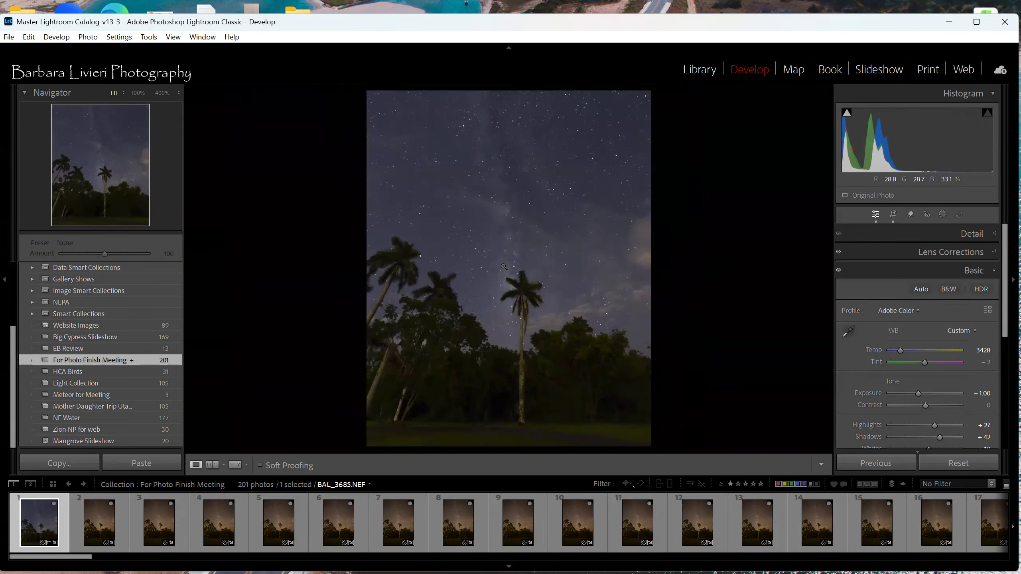
scroll(865, 336, down, 3)
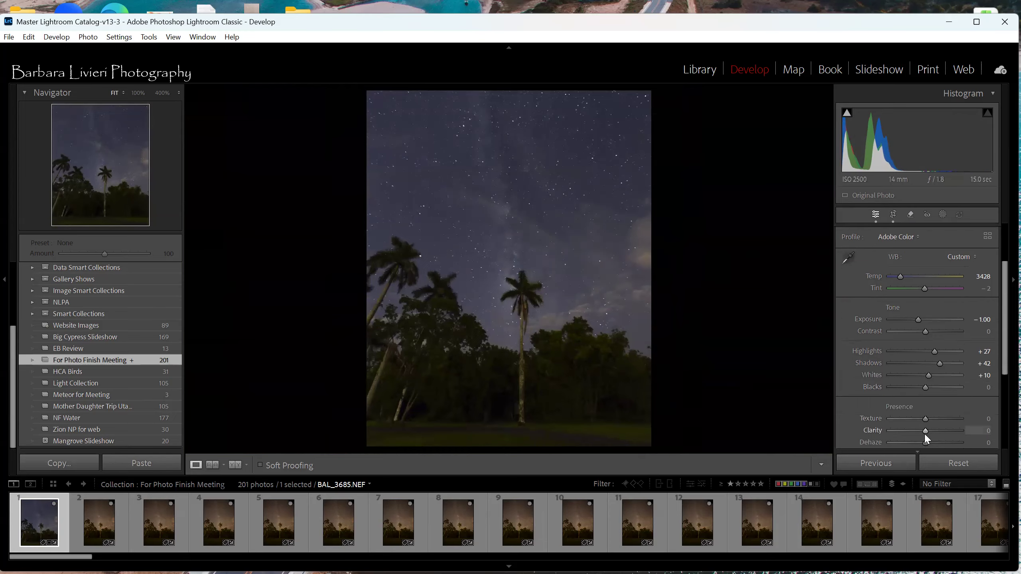
key(Up)
key(Up)
key(Up)
key(Up)
key(Up)
key(Up)
key(Up)
key(Up)
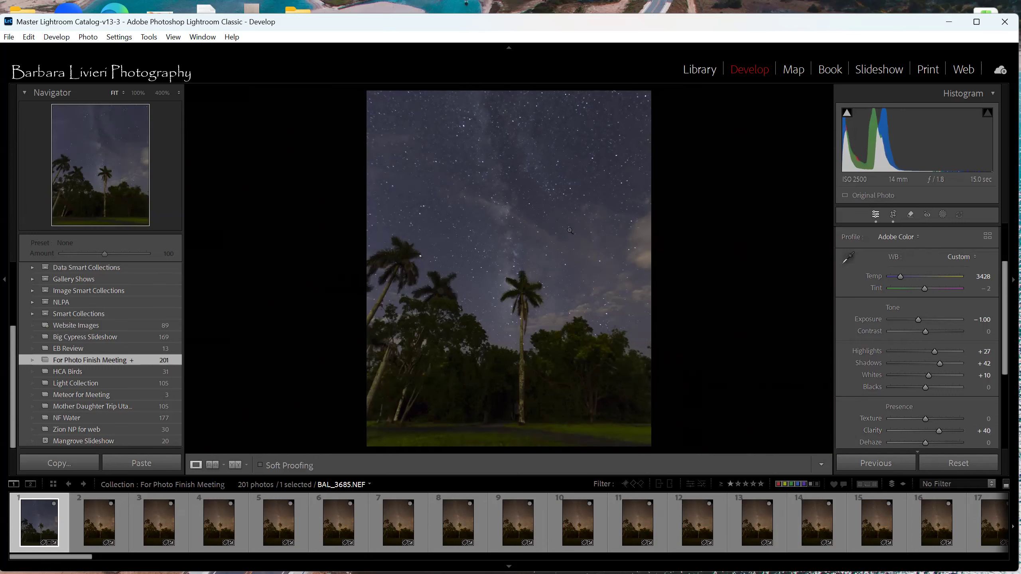
Step: Examine the stars and the Milky Way core at 100% across the sky after the Clarity change
click(565, 192)
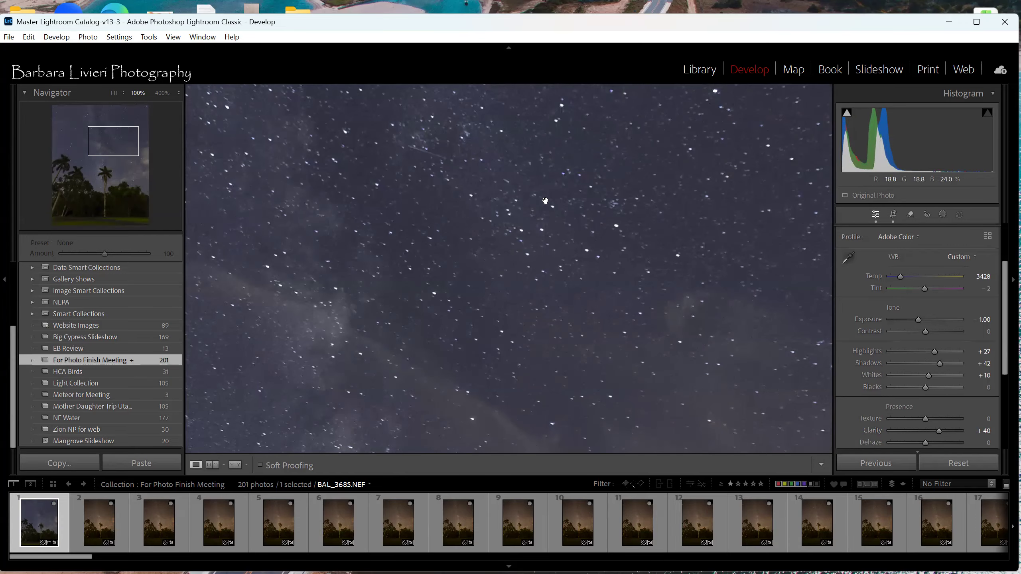
drag(602, 345, 554, 278)
drag(448, 239, 409, 313)
click(529, 242)
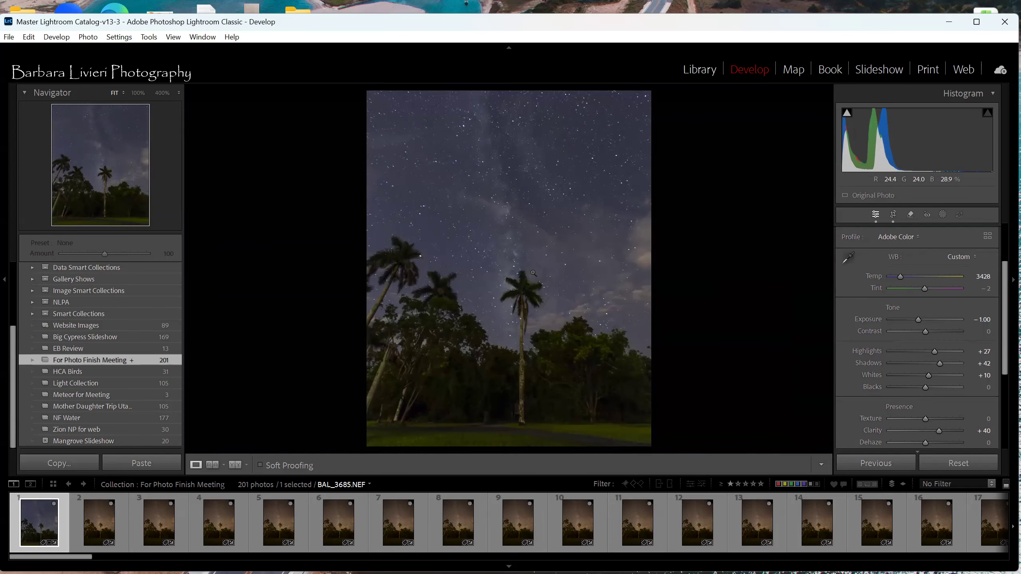
click(543, 201)
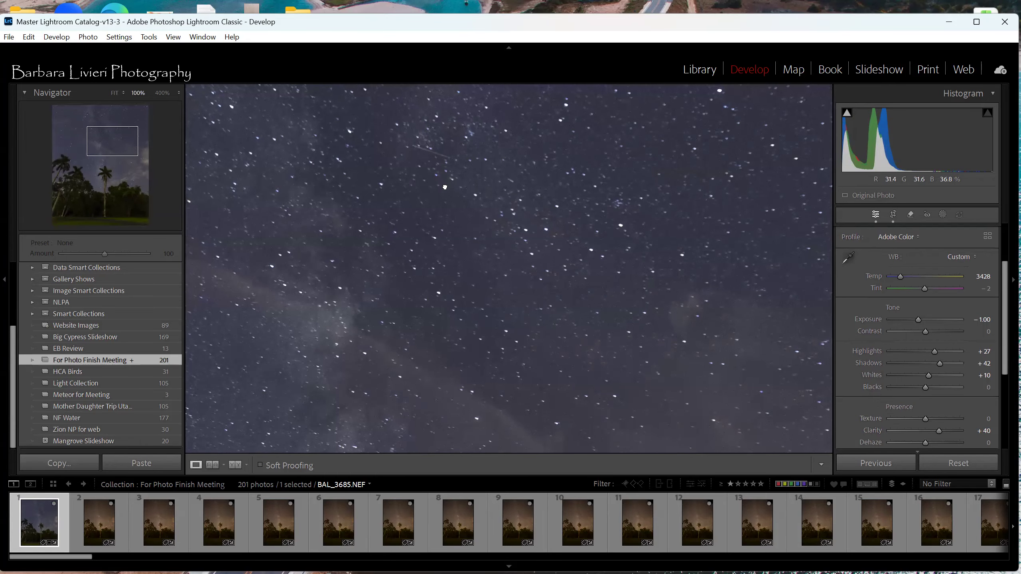
drag(422, 159, 503, 268)
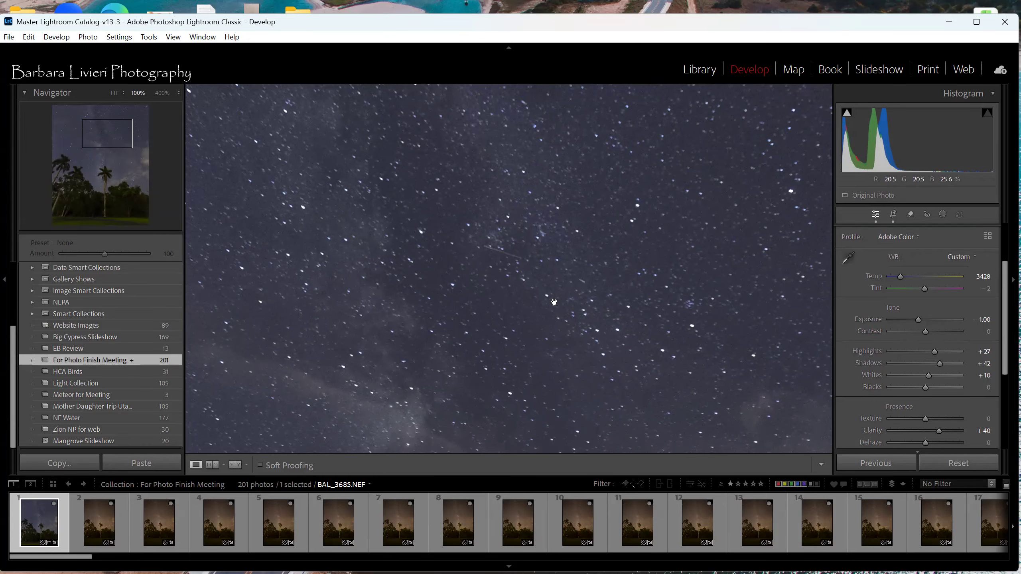
drag(437, 237, 599, 313)
click(600, 313)
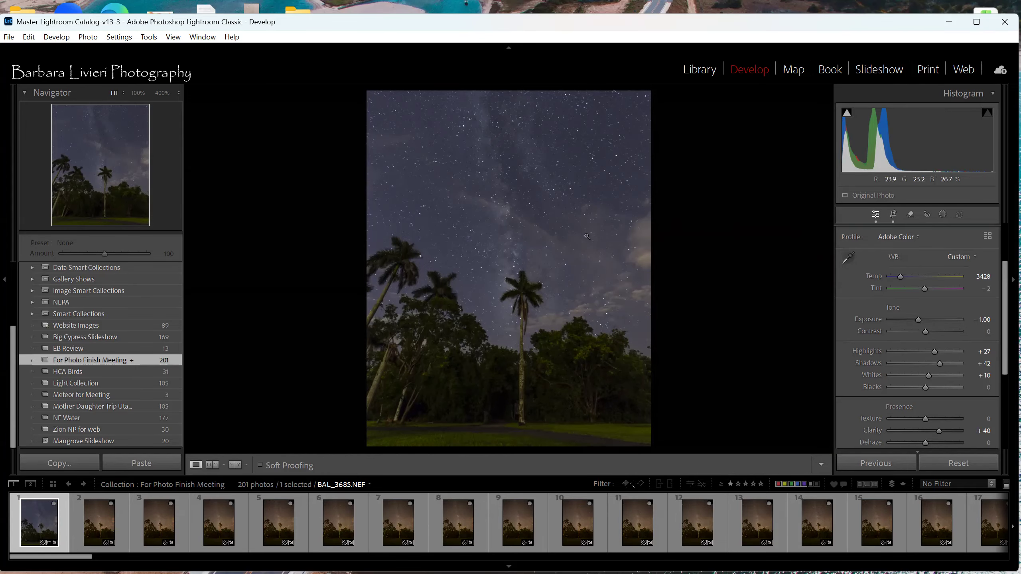
Step: Remove the stray leaf clump at the photo's right edge above the trees, using the Remove brush at size 13
click(640, 354)
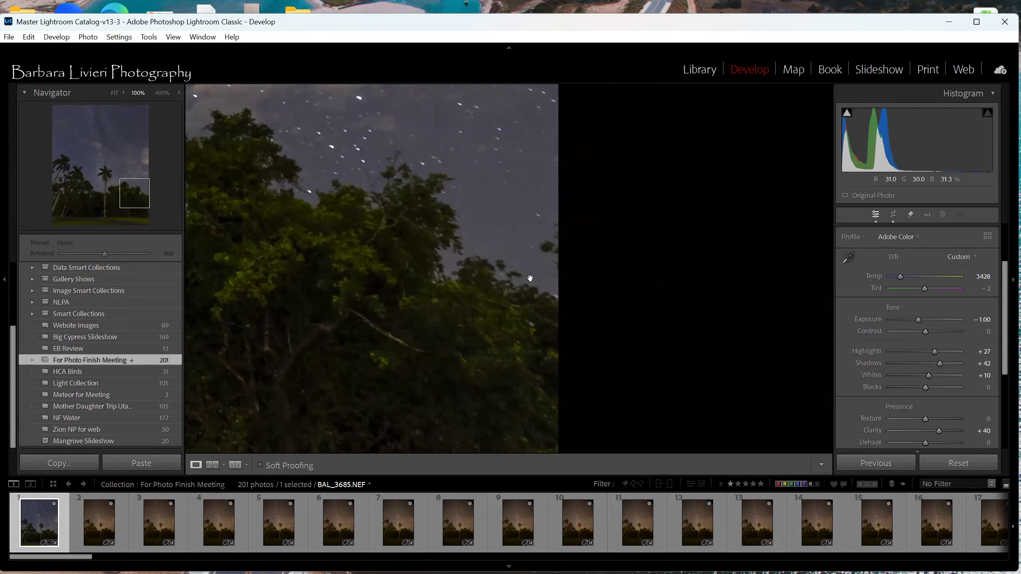
click(909, 215)
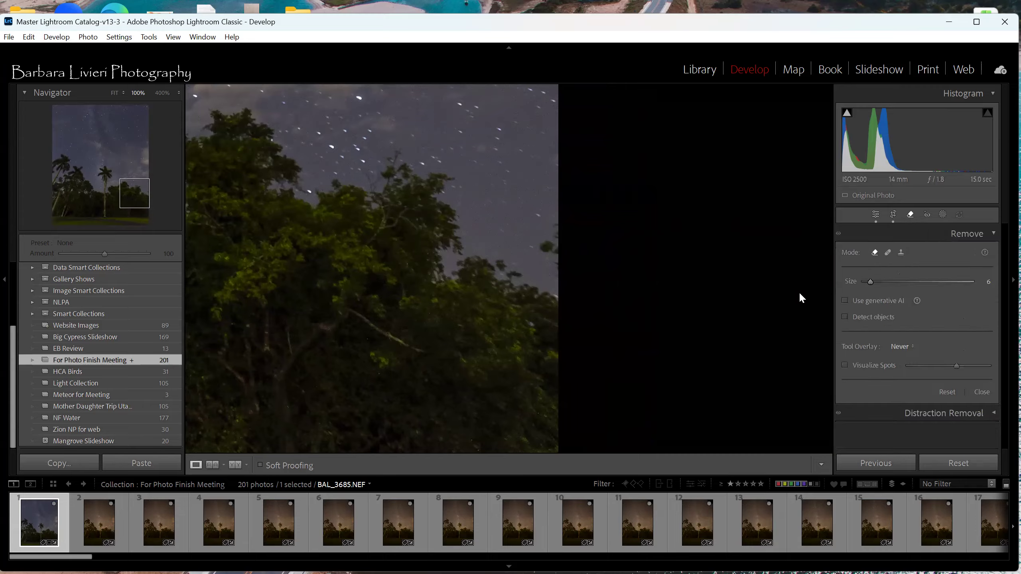
scroll(542, 253, up, 4)
drag(543, 248, 558, 259)
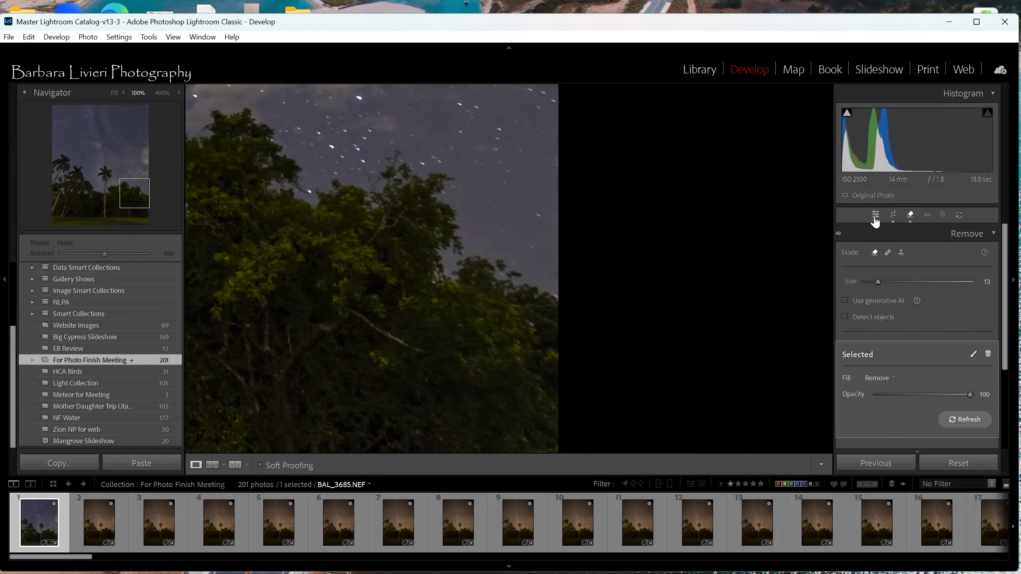
key(q)
click(514, 280)
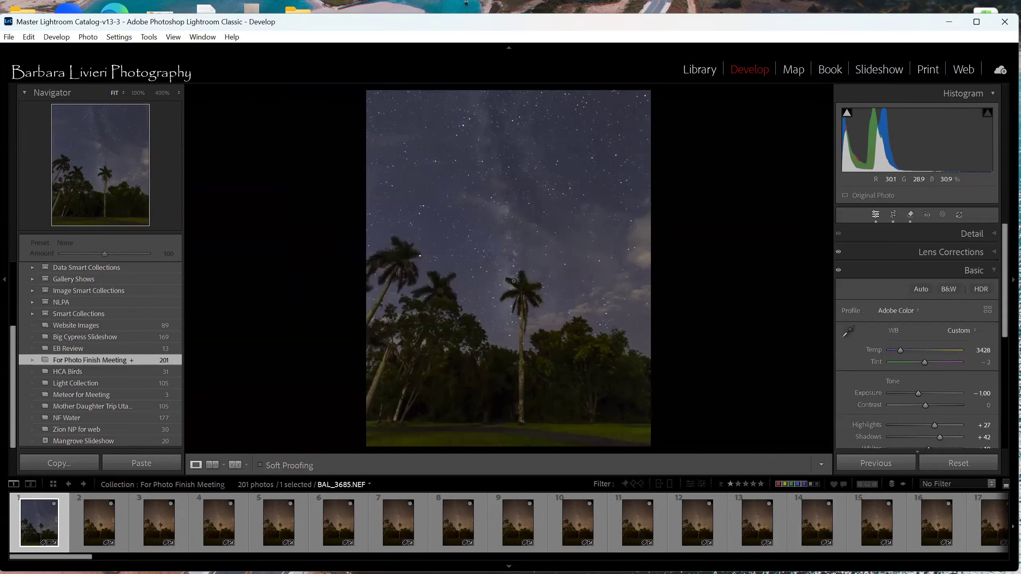
Step: Inspect the grass, path and dark trees in the photo's lower-right area for hot pixels, at 100% and 400%
click(564, 410)
drag(597, 418, 600, 351)
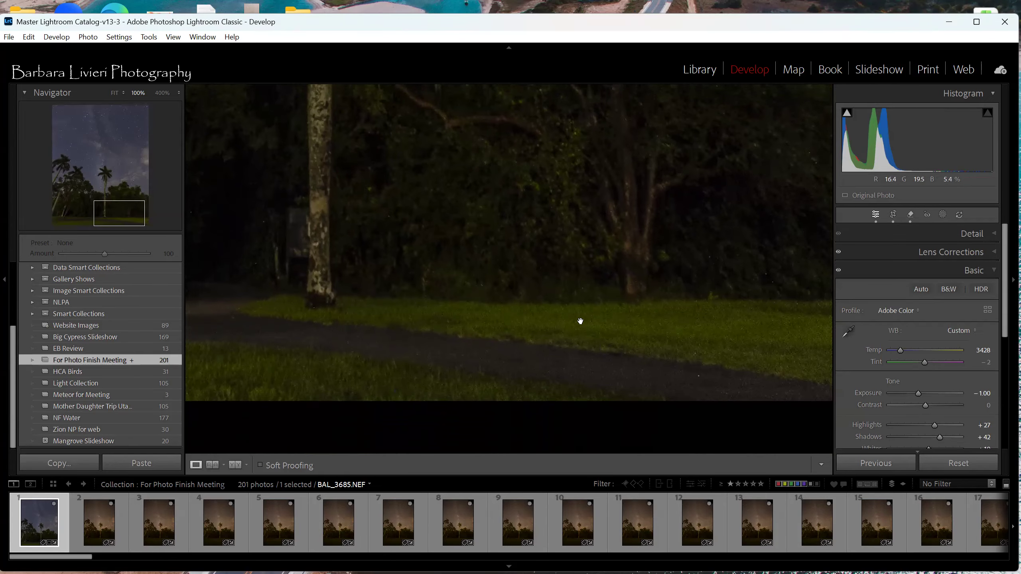
drag(592, 364, 554, 322)
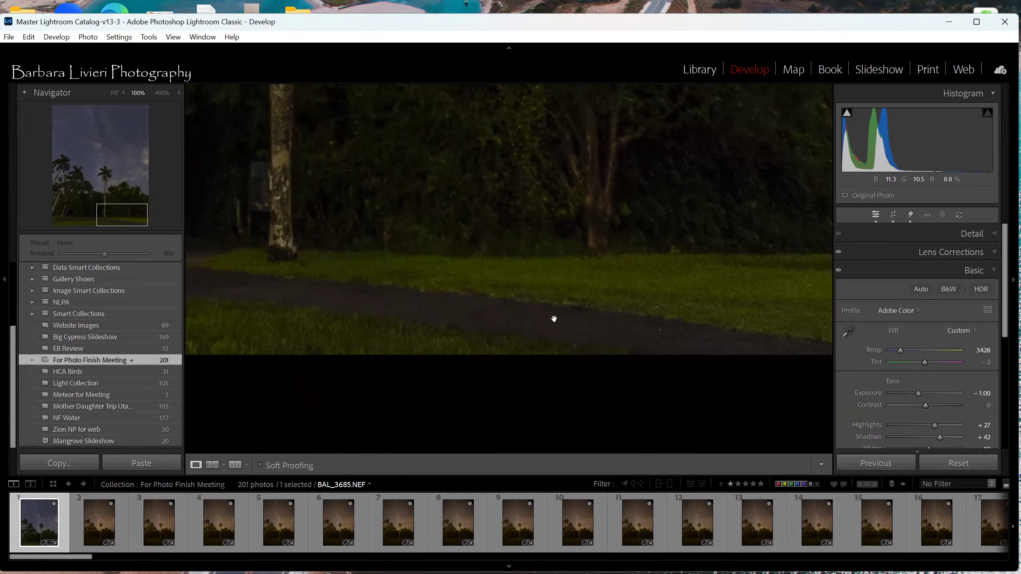
drag(644, 350, 540, 352)
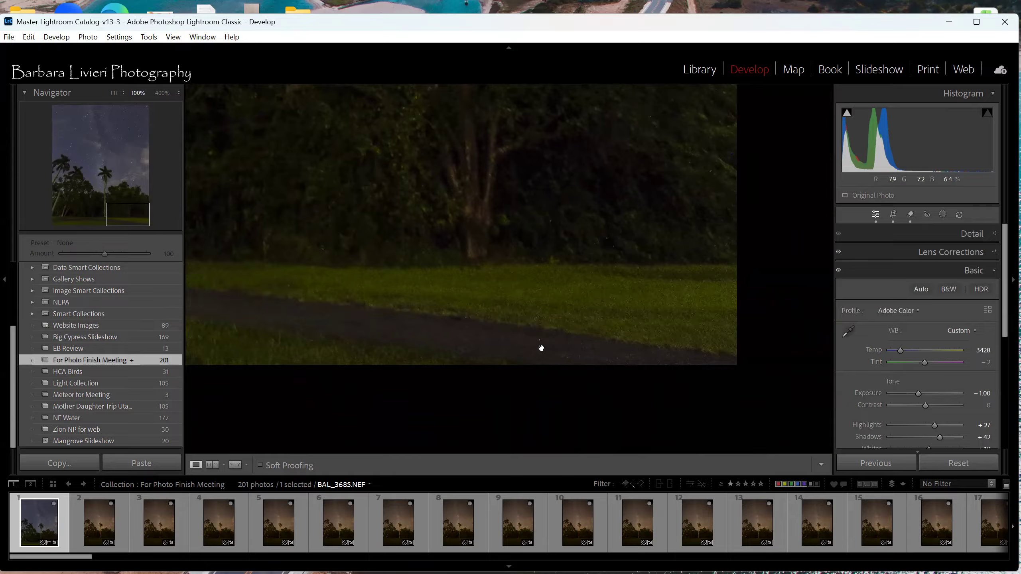
click(161, 92)
drag(562, 285, 513, 244)
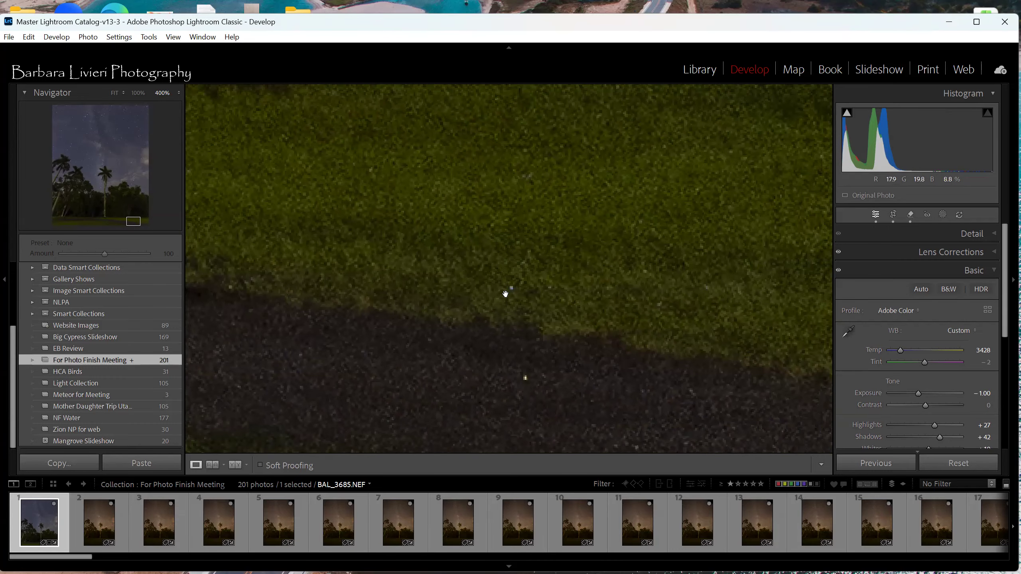
mouse_move(508, 290)
mouse_down()
mouse_move(504, 320)
mouse_move(529, 306)
mouse_up()
mouse_move(451, 354)
mouse_down()
mouse_move(537, 323)
mouse_move(391, 243)
mouse_up()
mouse_move(595, 321)
mouse_down()
mouse_move(458, 358)
mouse_move(396, 352)
mouse_up()
mouse_move(691, 321)
mouse_down()
mouse_move(488, 335)
mouse_move(426, 357)
mouse_up()
drag(650, 233, 594, 375)
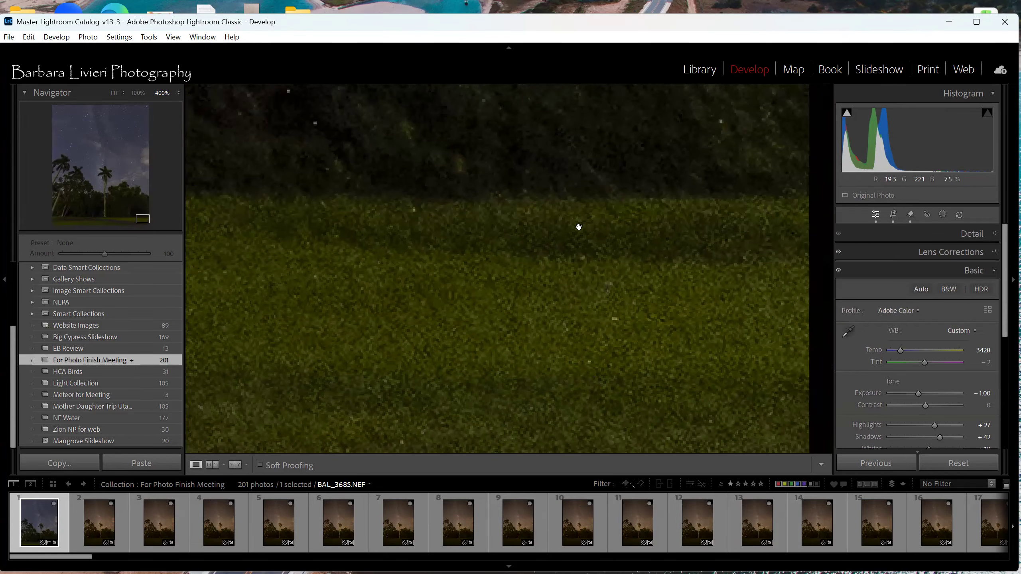
drag(390, 238, 561, 367)
drag(419, 279, 610, 394)
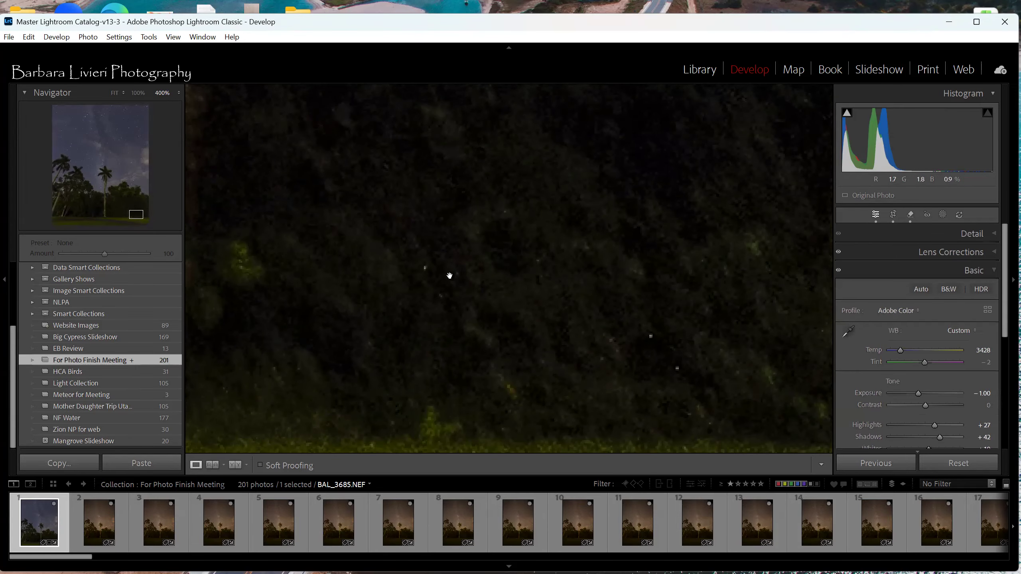
drag(677, 365, 531, 324)
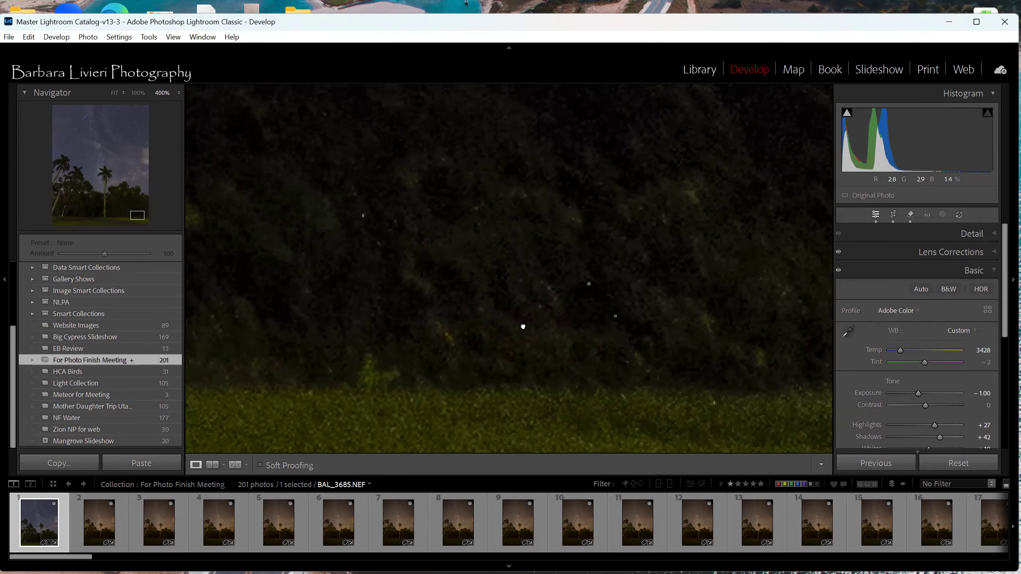
click(523, 326)
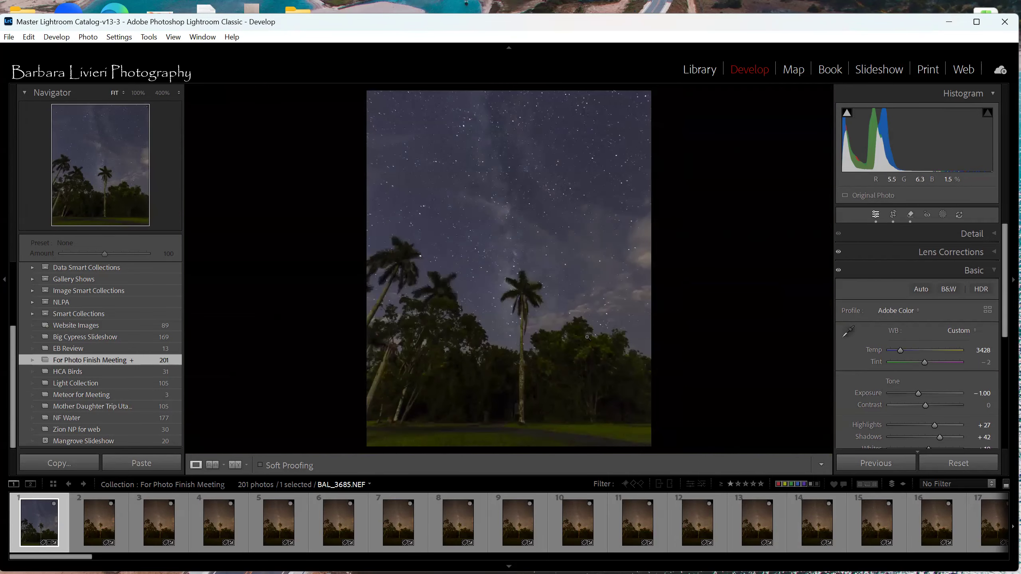
Step: Inspect the dark foliage and trunk base around the central palm at 400% for hot pixels
click(526, 404)
drag(451, 382, 551, 373)
drag(508, 193, 517, 303)
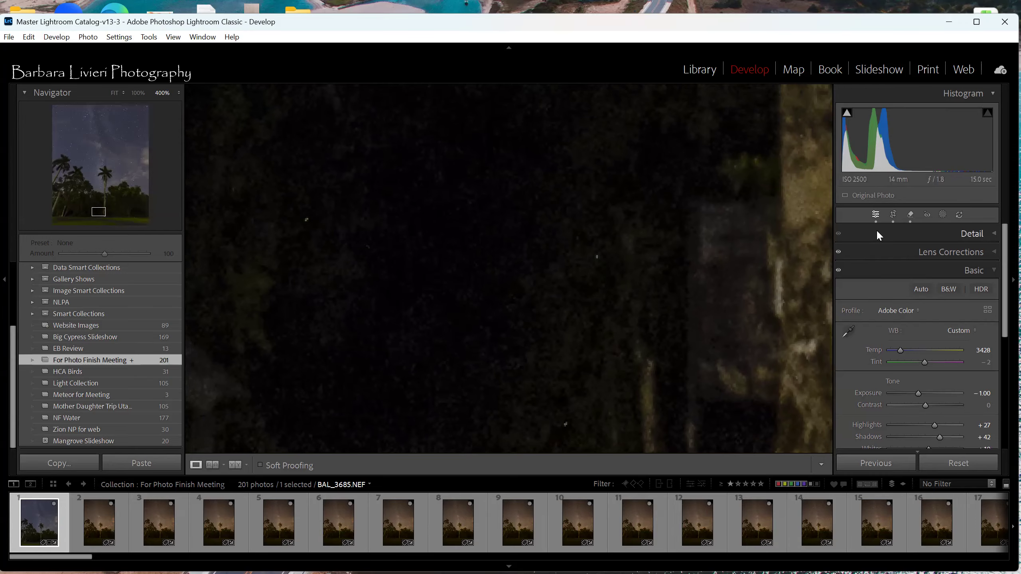
drag(535, 387, 479, 272)
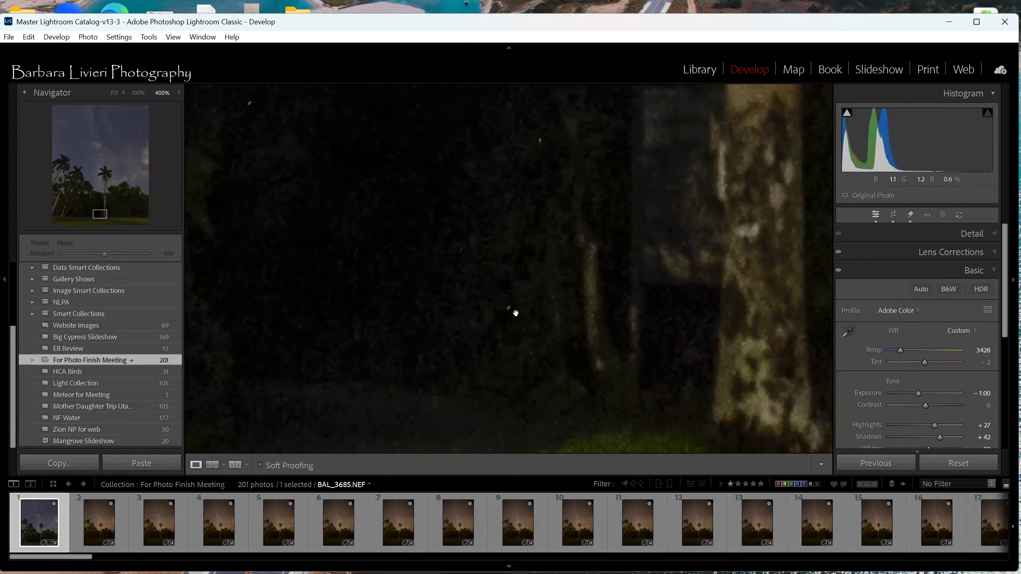
drag(633, 331, 524, 300)
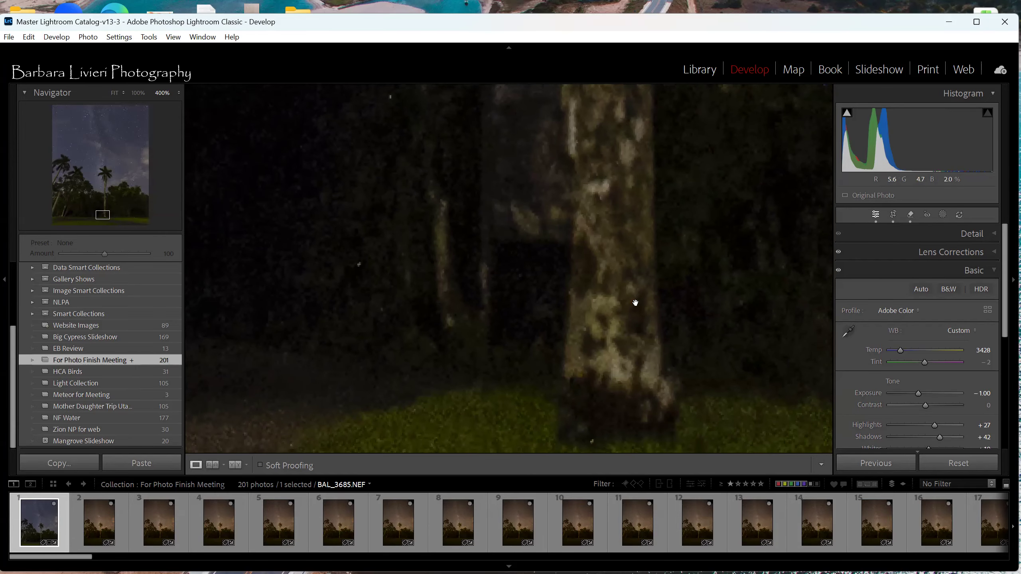
drag(634, 308, 584, 300)
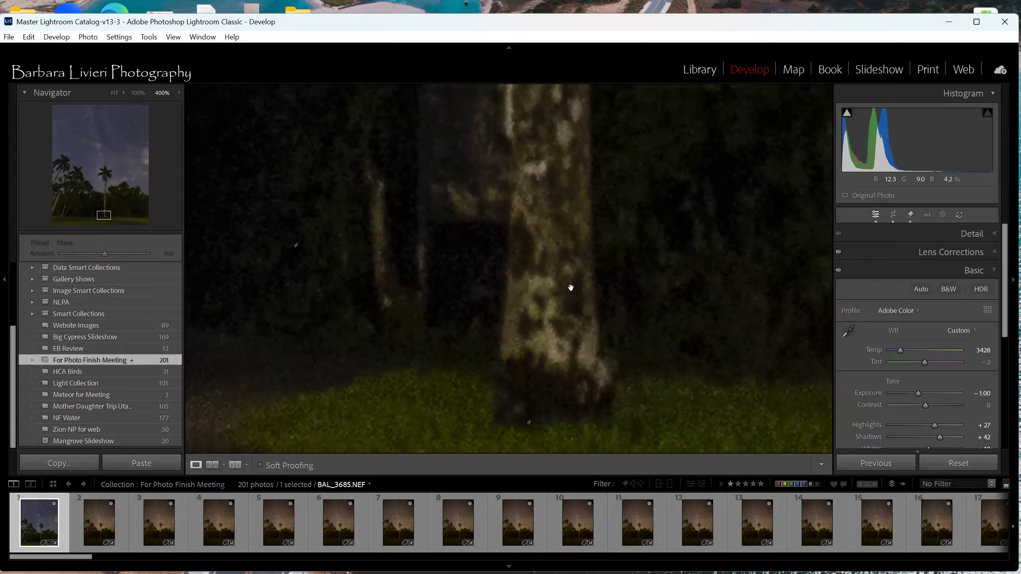
drag(523, 265, 520, 376)
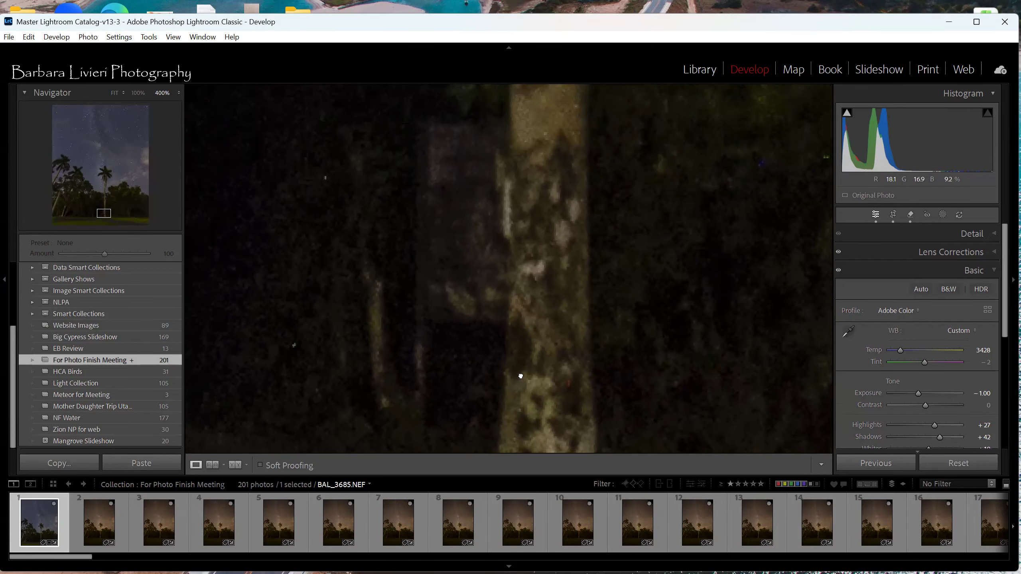
drag(528, 212, 422, 329)
drag(672, 339, 581, 340)
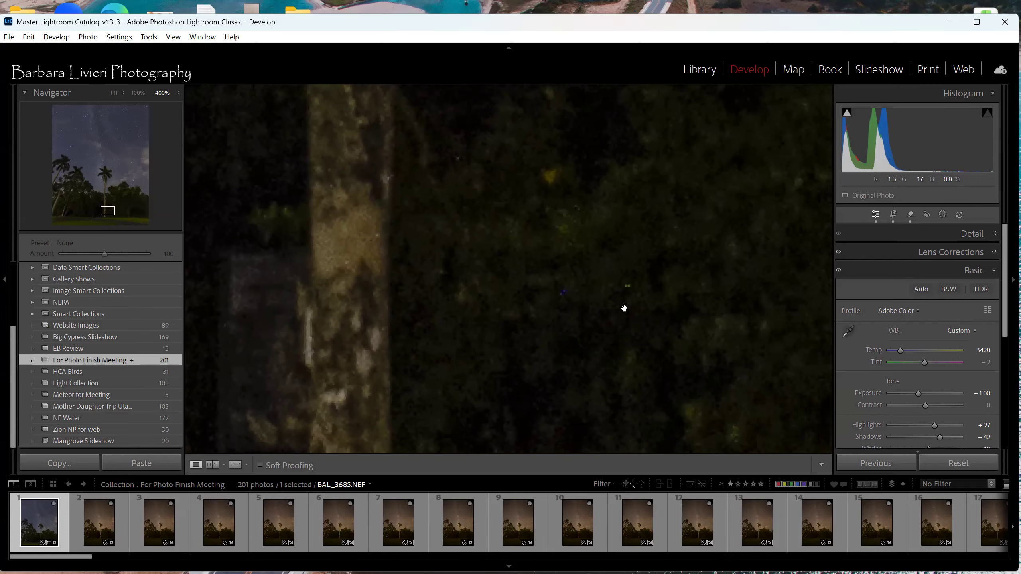
click(566, 301)
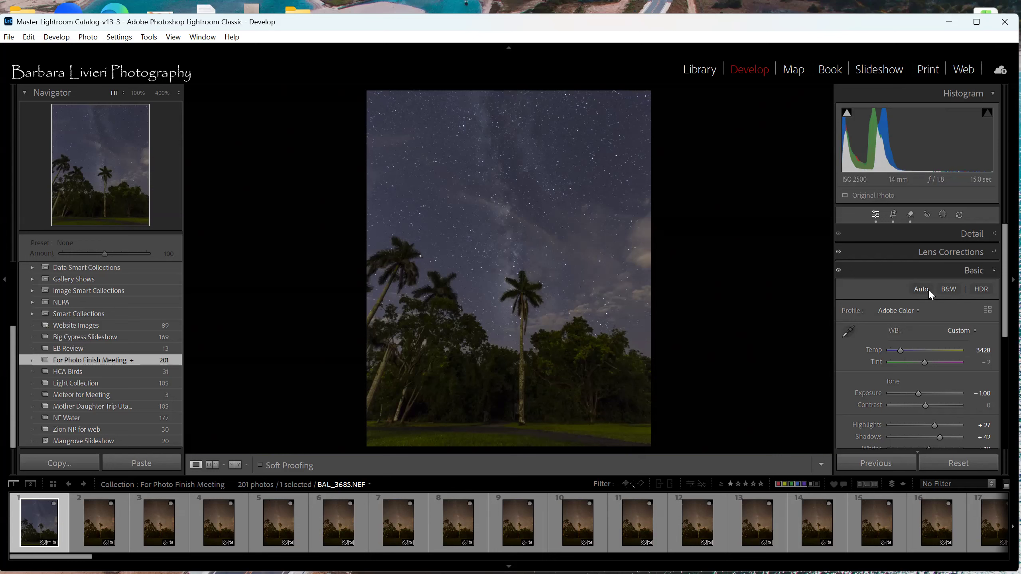
Step: Collapse the Basic adjustments and select all photos in the For Photo Finish Meeting collection
click(902, 272)
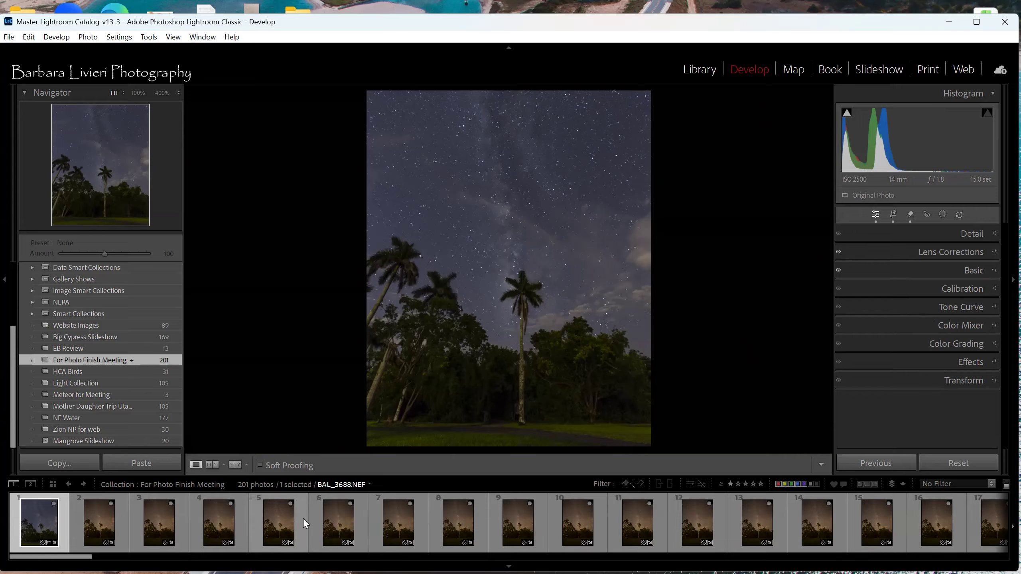
drag(76, 555, 2, 561)
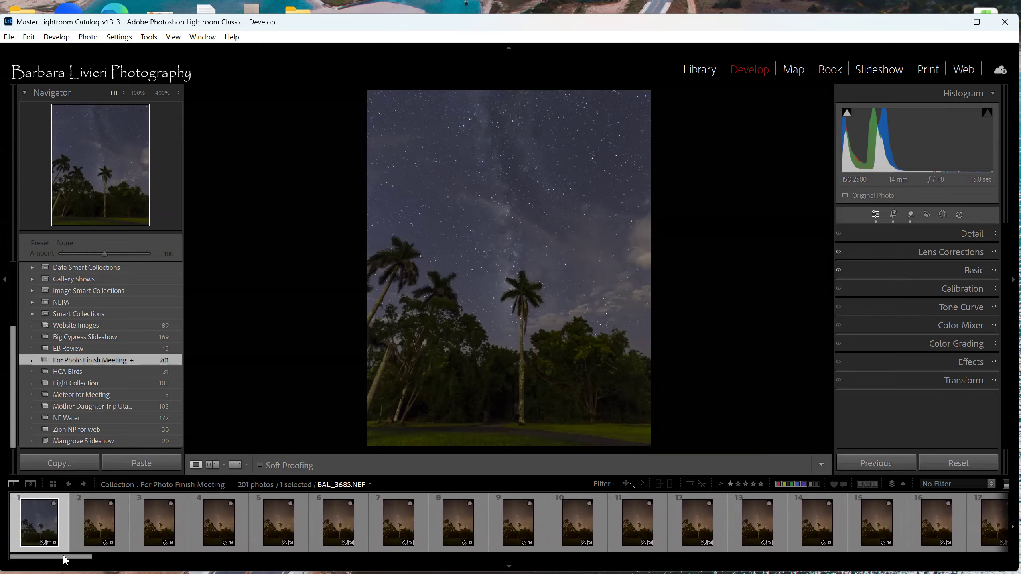
key(ctrl+a)
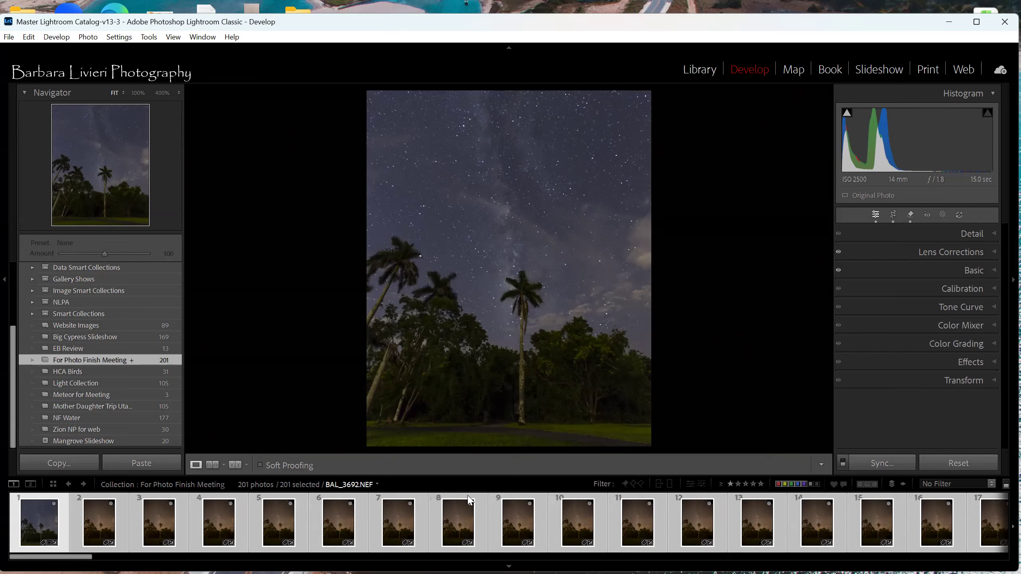
Step: Make the collection's first photo, BAL_3685.NEF, the active source and select all photos in the collection
click(80, 547)
click(46, 517)
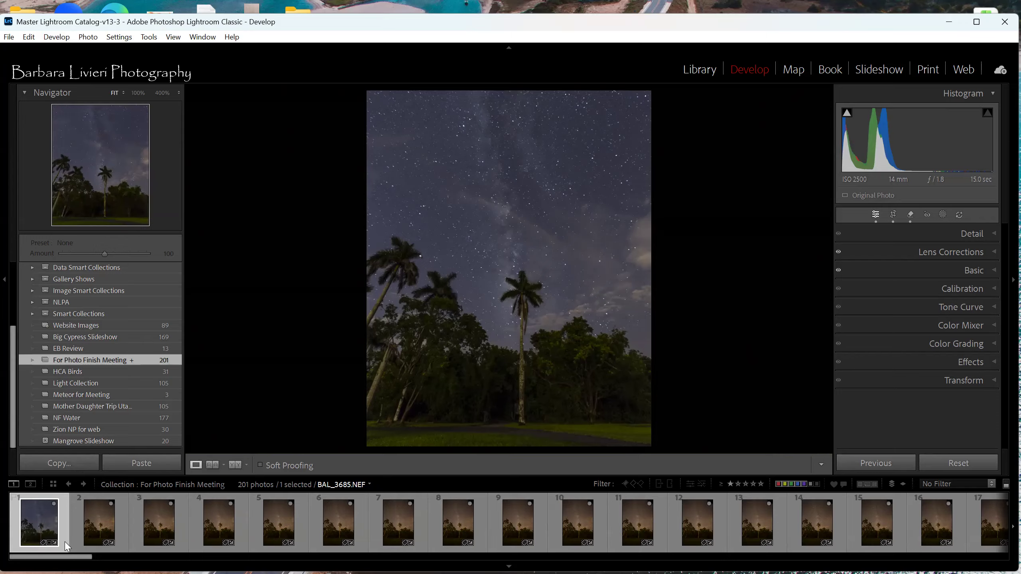
key(ctrl+a)
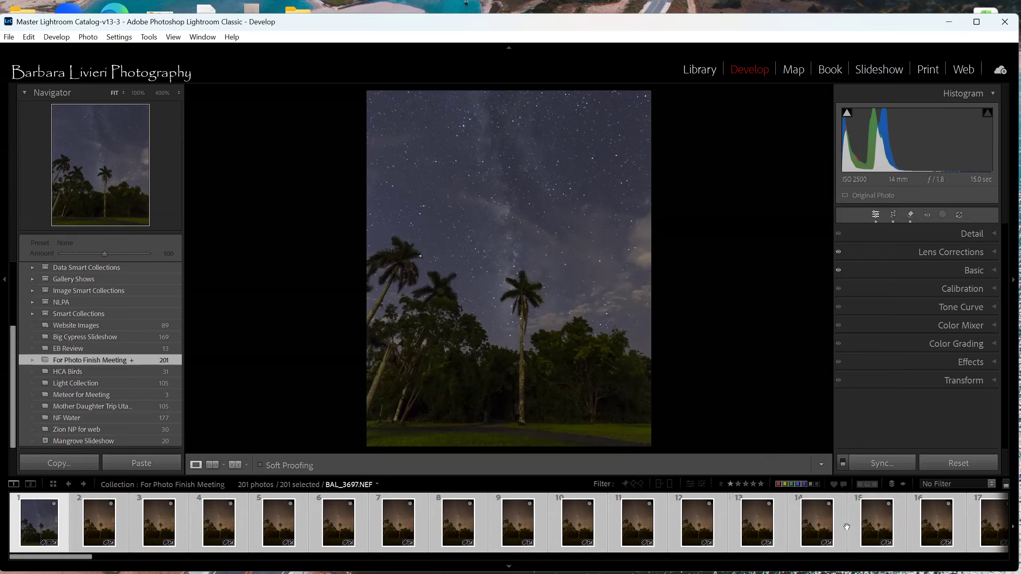
Step: Synchronize every setting from the first photo to all selected photos, including Remove, Crop and Masking, and move the progress window off the image's centre
click(885, 465)
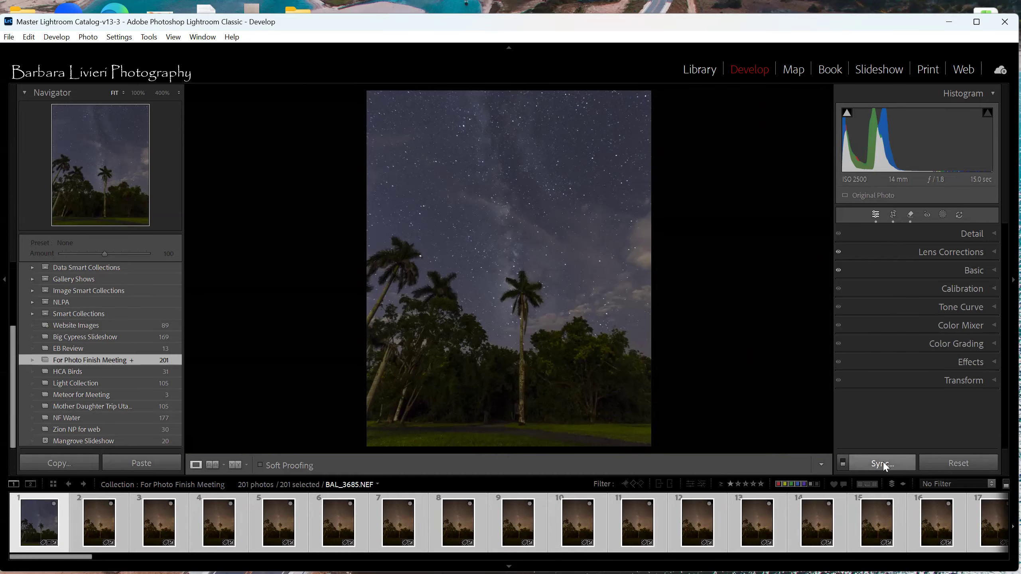
click(245, 361)
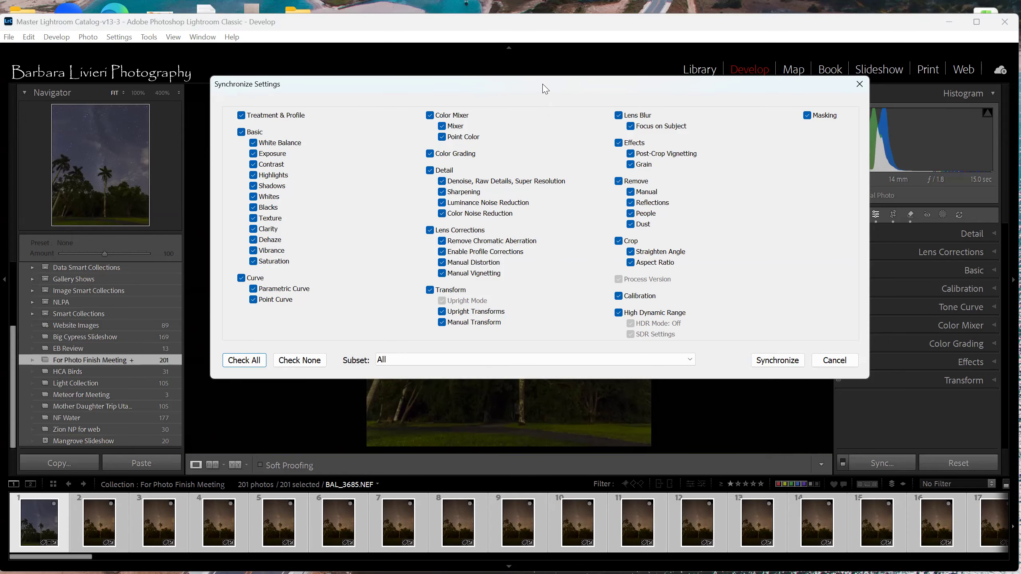
drag(545, 89, 855, 57)
drag(643, 56, 808, 41)
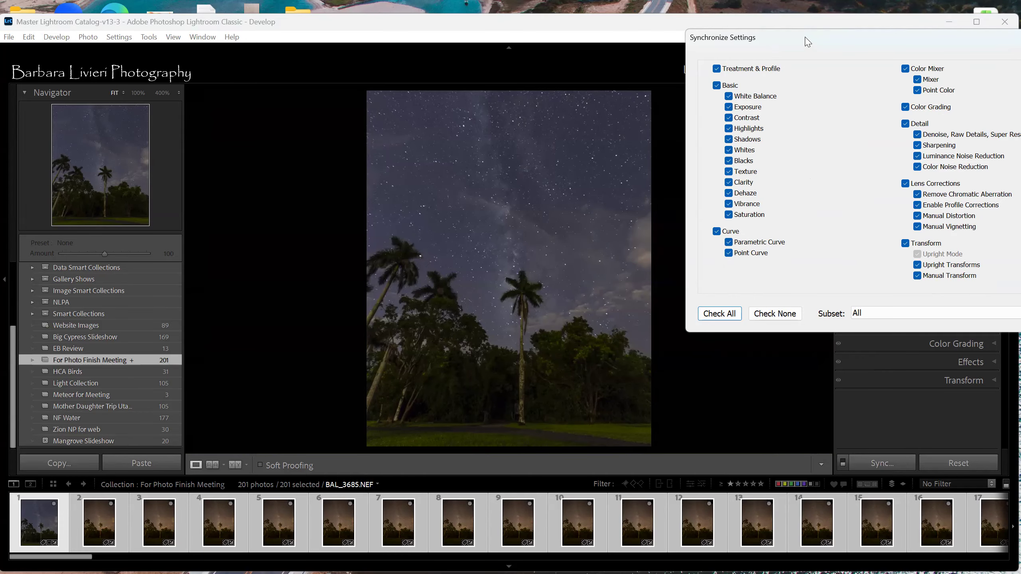
drag(808, 41, 384, 130)
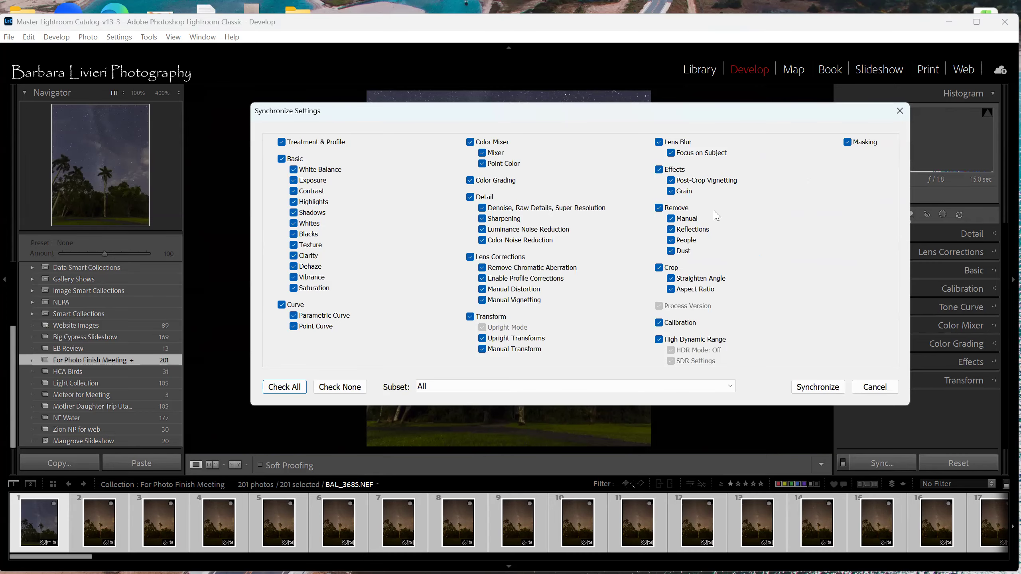
drag(605, 120, 574, 118)
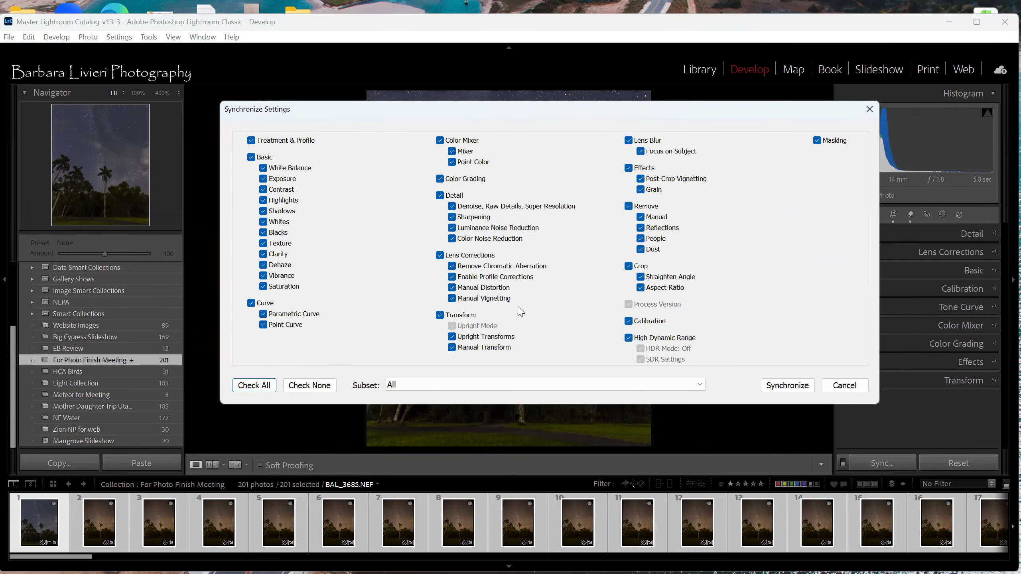
click(787, 386)
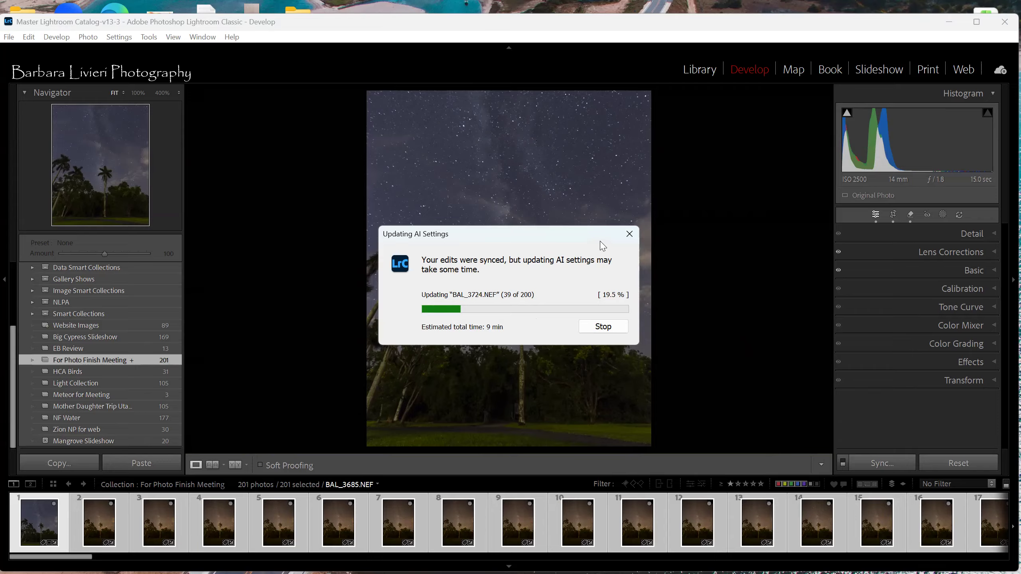
drag(581, 239, 379, 139)
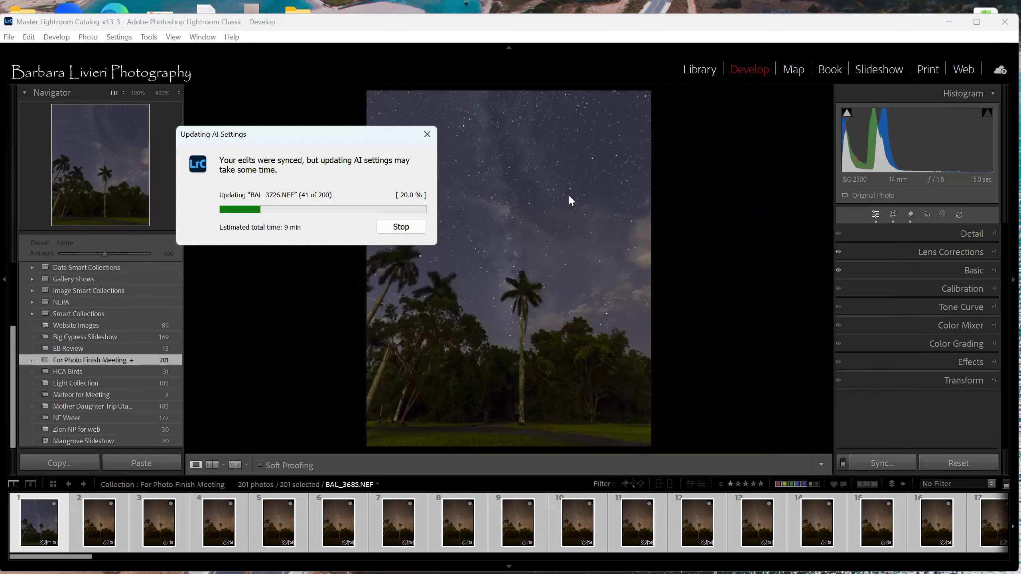
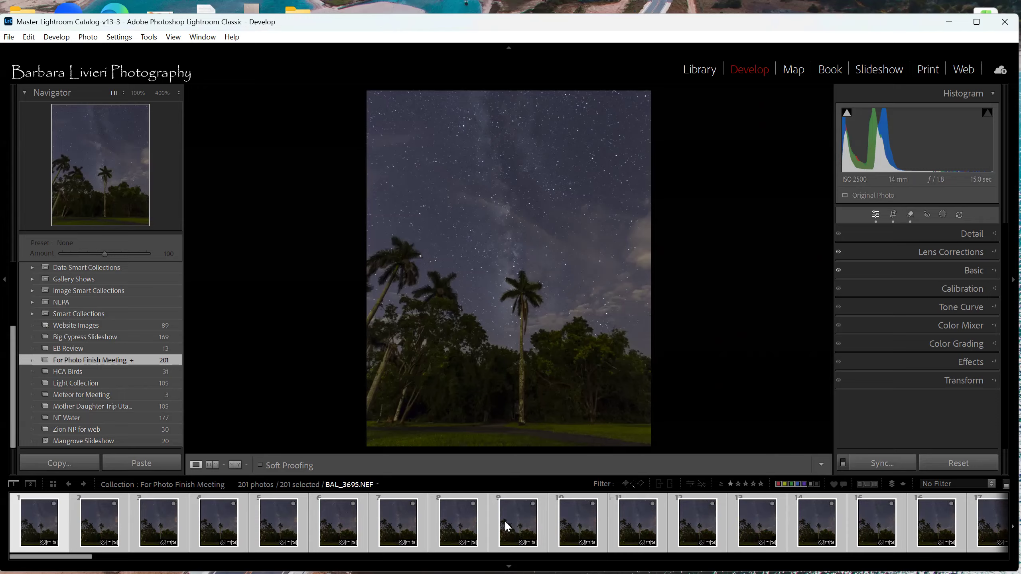
Step: Browse the filmstrip thumbnails from the collection's start to about photo 97 to check the synced adjustments, viewing photo 9 along the way
click(98, 558)
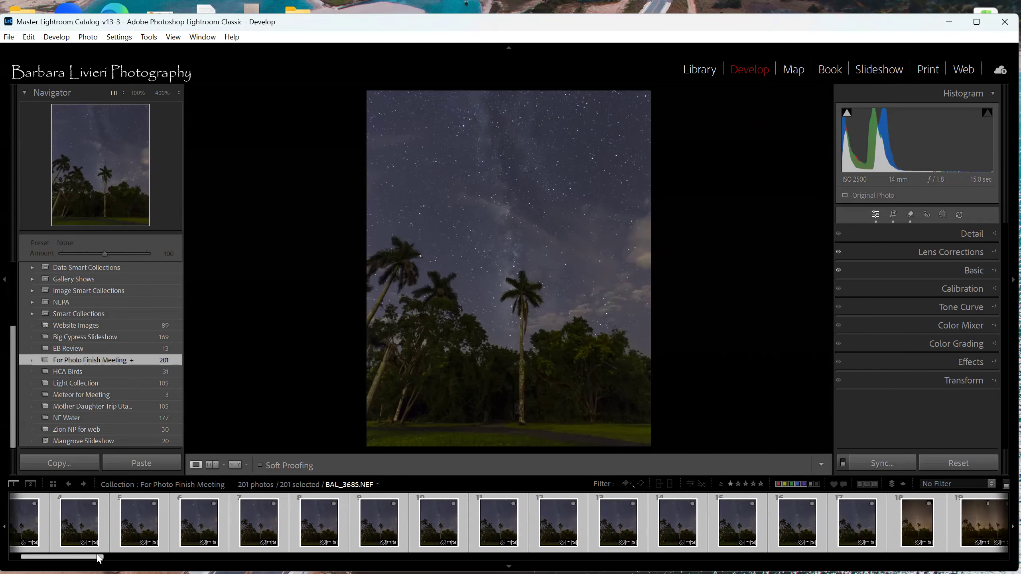
drag(98, 558, 124, 558)
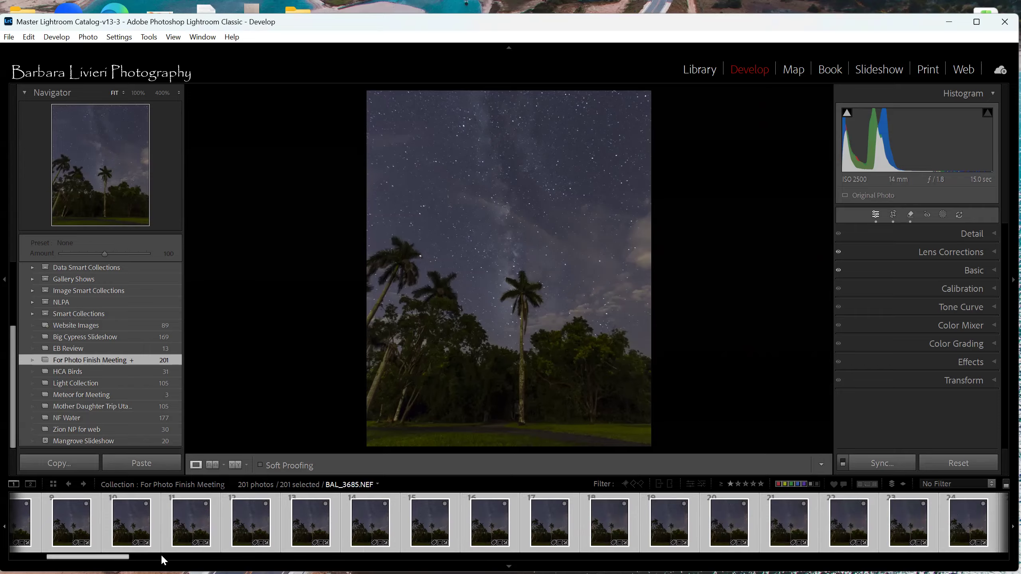
click(97, 541)
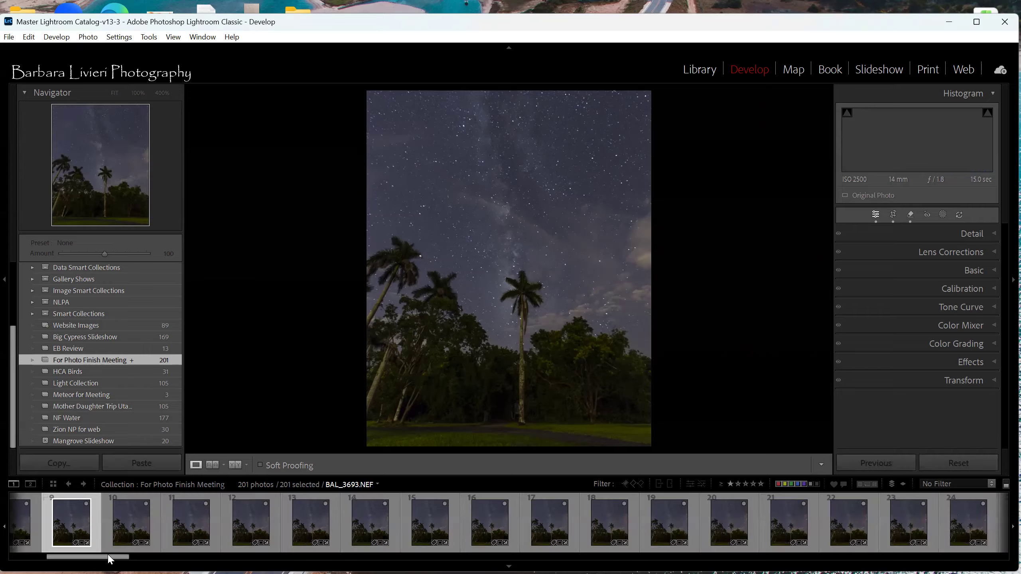
drag(109, 558, 333, 560)
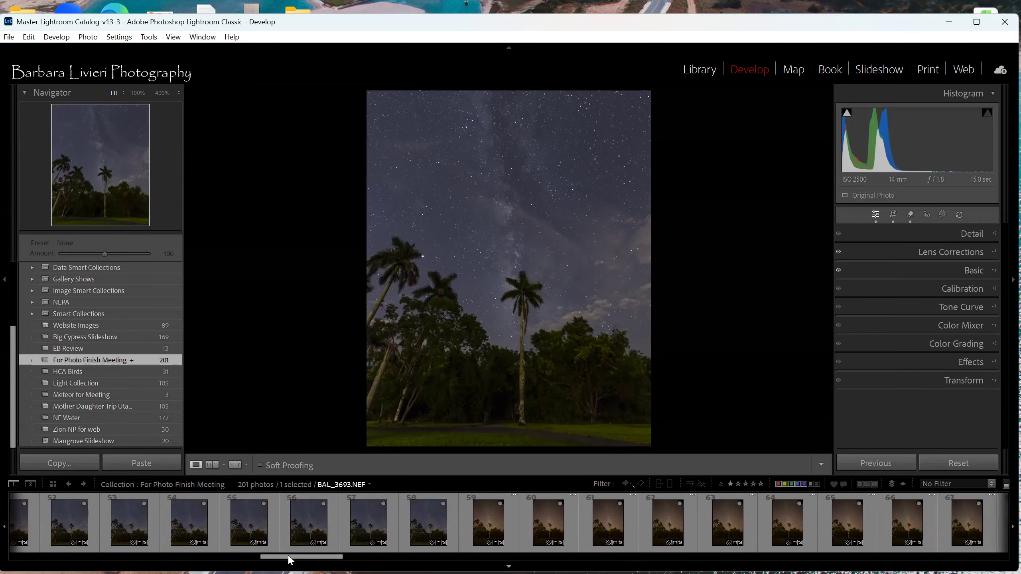
drag(297, 561, 375, 561)
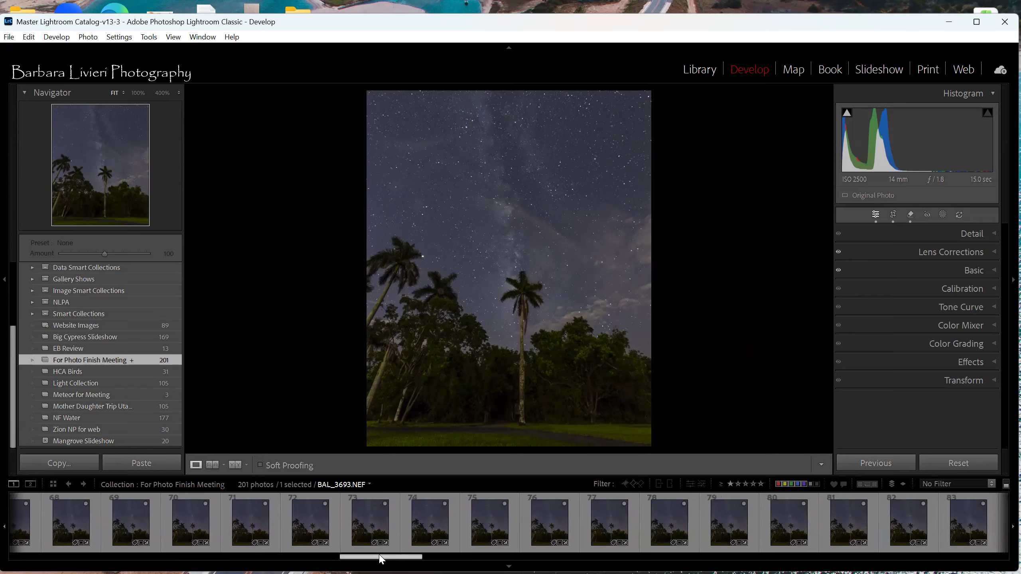
drag(381, 560, 452, 560)
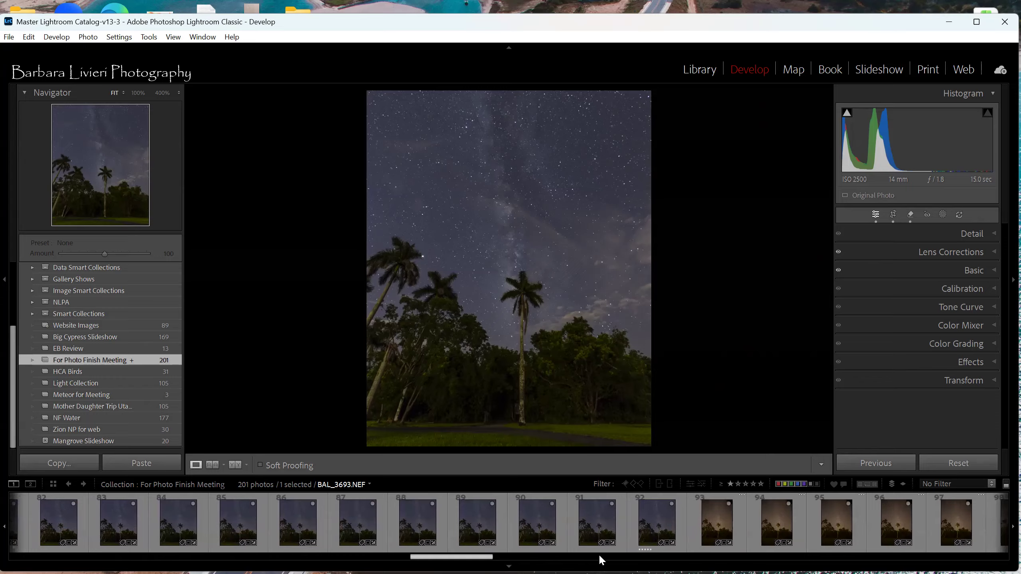
Step: Open photo 92, BAL_3776.NEF, and examine the light streak through the Milky Way along its length at 400%
click(678, 519)
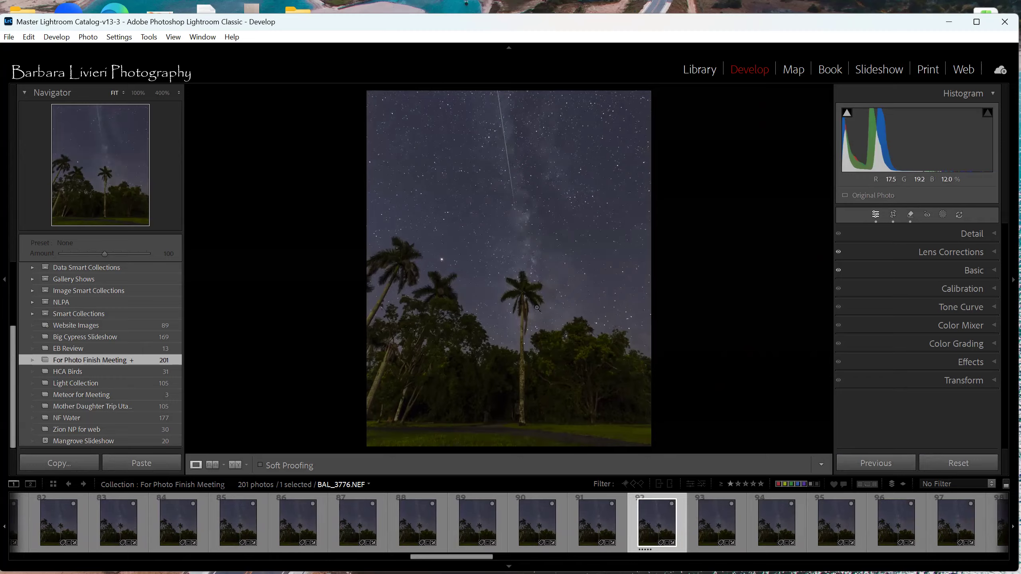
click(508, 154)
drag(515, 195, 528, 297)
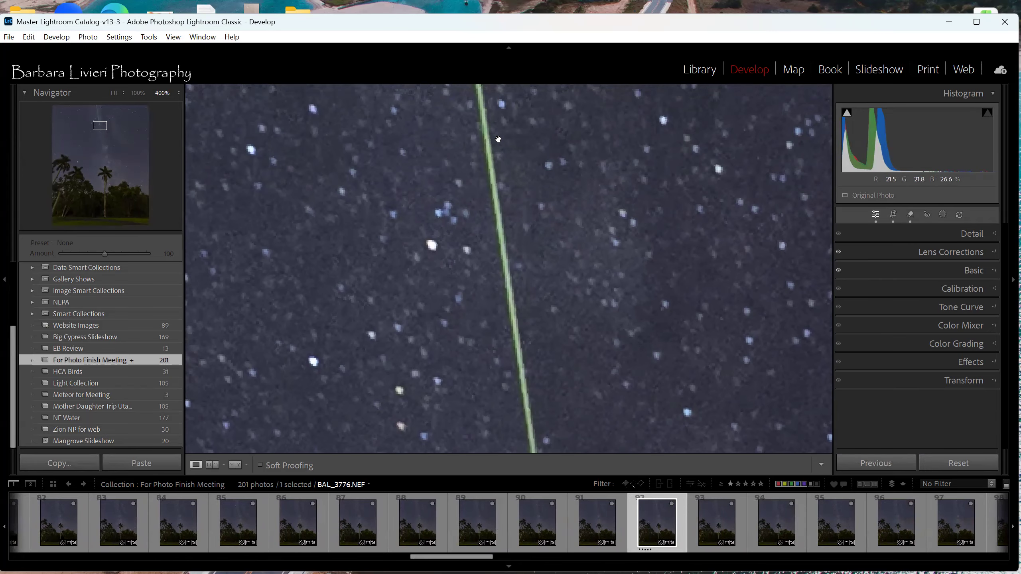
drag(524, 381, 439, 132)
drag(494, 334, 447, 148)
drag(481, 291, 472, 226)
click(465, 246)
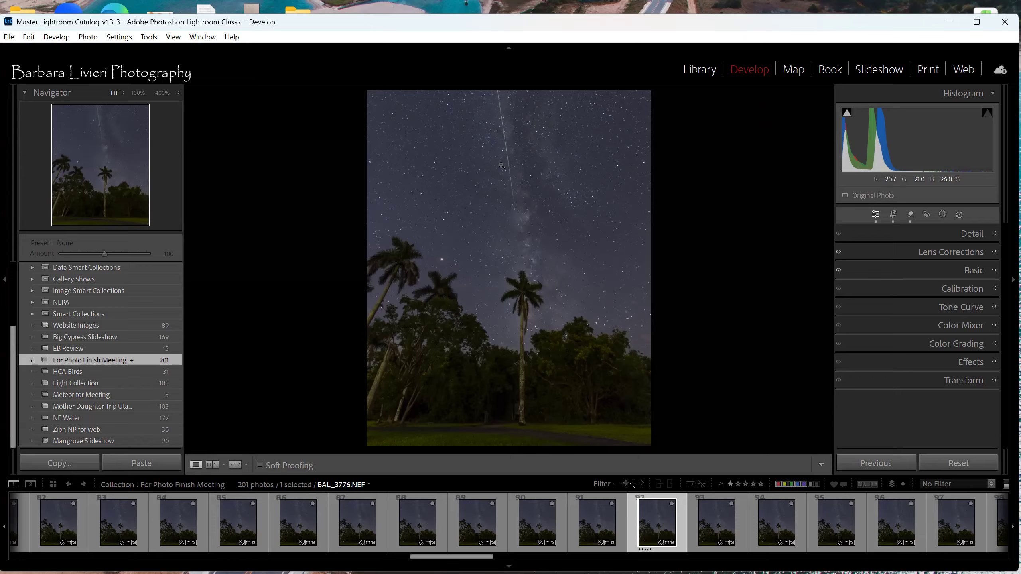
Step: Examine the light streak and surrounding stars in photo 92 at 100%, up to the photo's upper edge, and return to the full view
click(137, 93)
drag(504, 204, 527, 337)
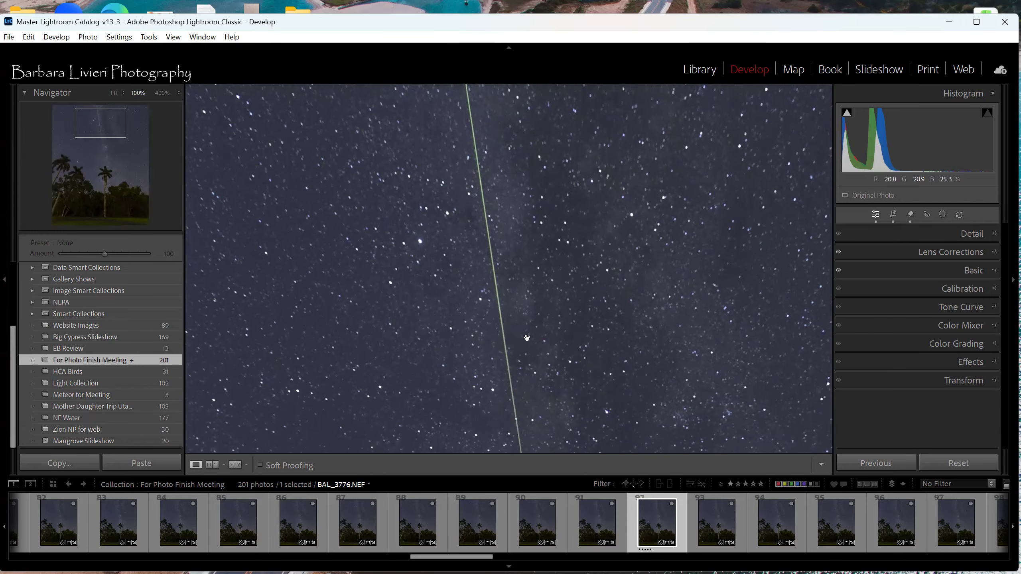
drag(502, 162, 493, 322)
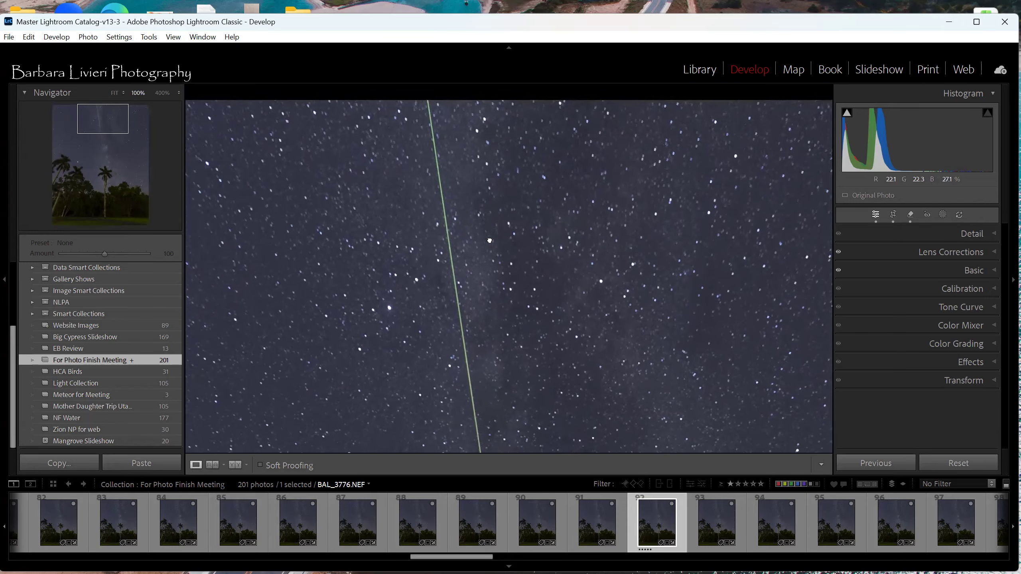
drag(513, 289, 519, 153)
drag(529, 322, 499, 169)
mouse_move(495, 335)
mouse_down()
mouse_move(488, 268)
mouse_move(506, 292)
mouse_move(488, 335)
mouse_up()
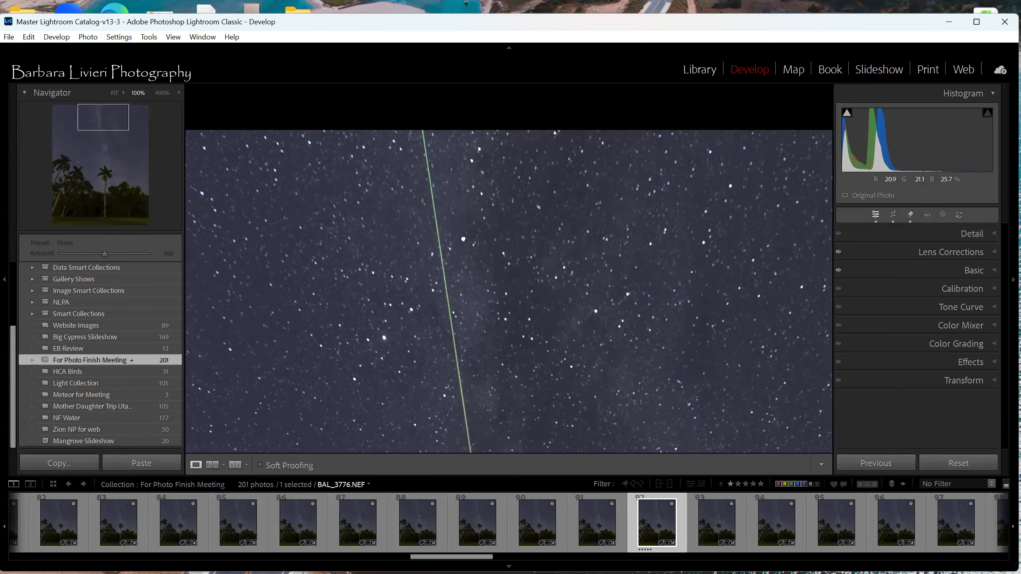
click(517, 261)
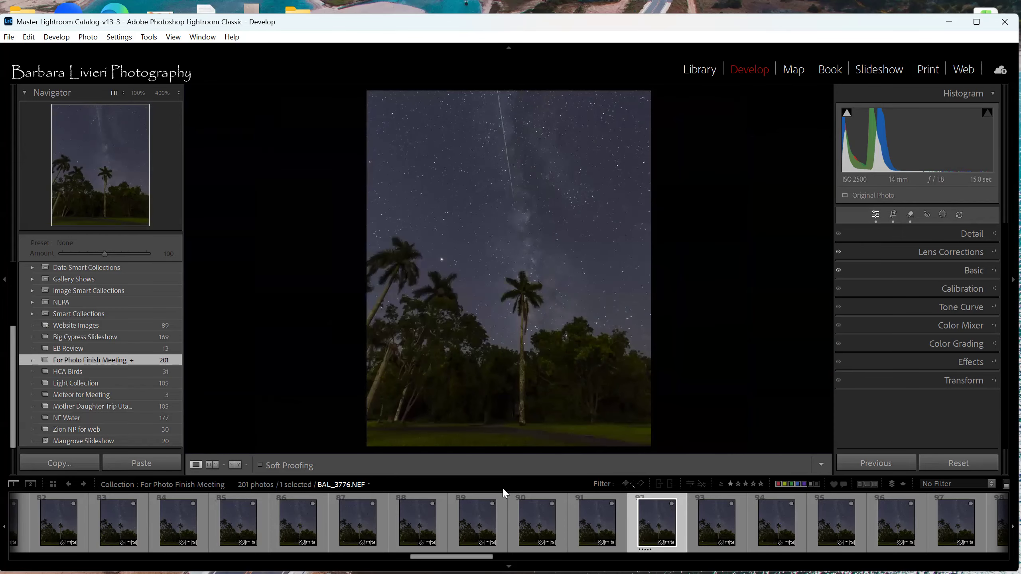
Step: Open the collection's last photo, BAL_3885.NEF, and examine its lit trees, central palm trunk and grass at 100%
drag(465, 559, 976, 559)
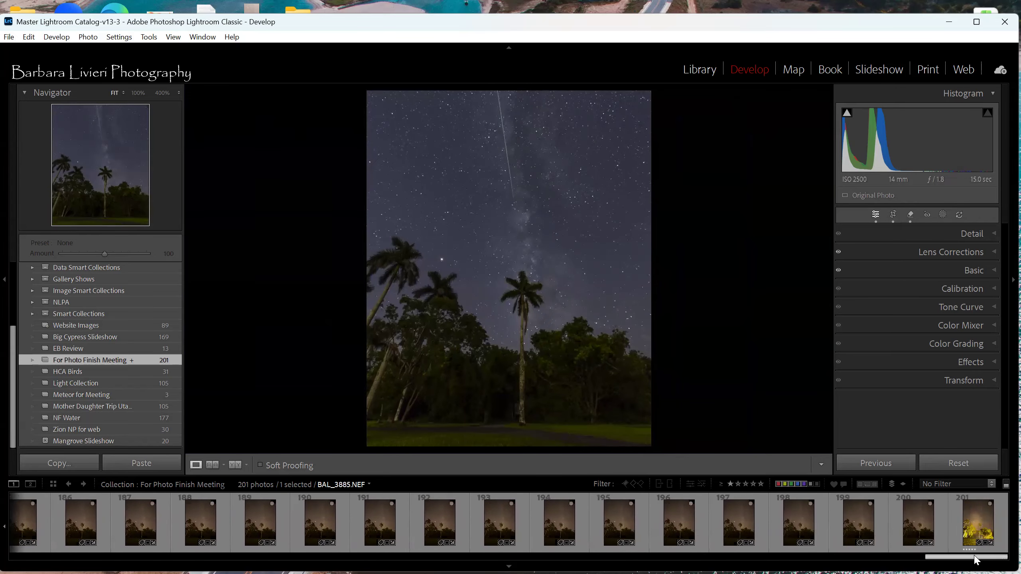
click(956, 524)
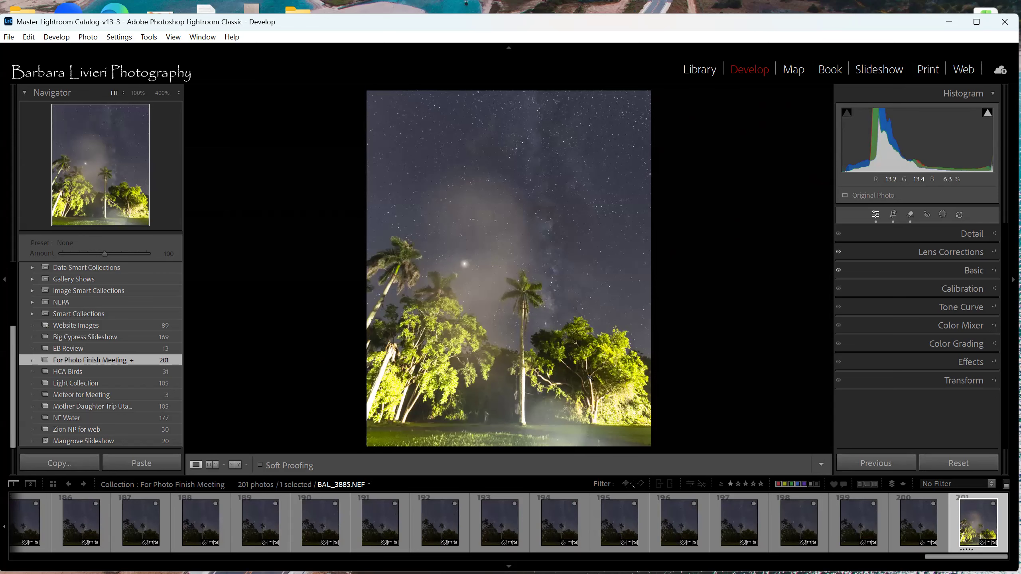
click(555, 399)
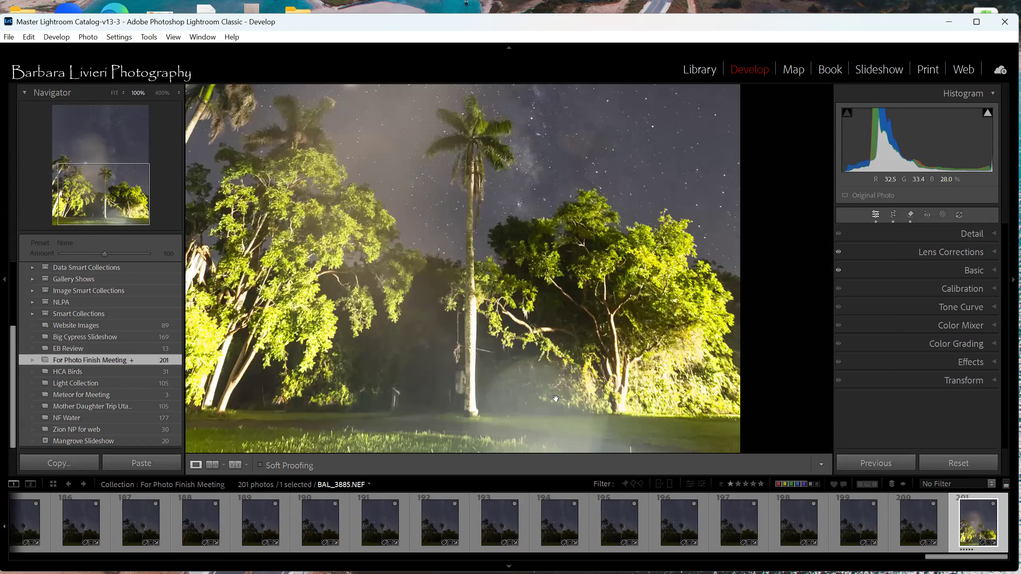
drag(456, 354, 633, 333)
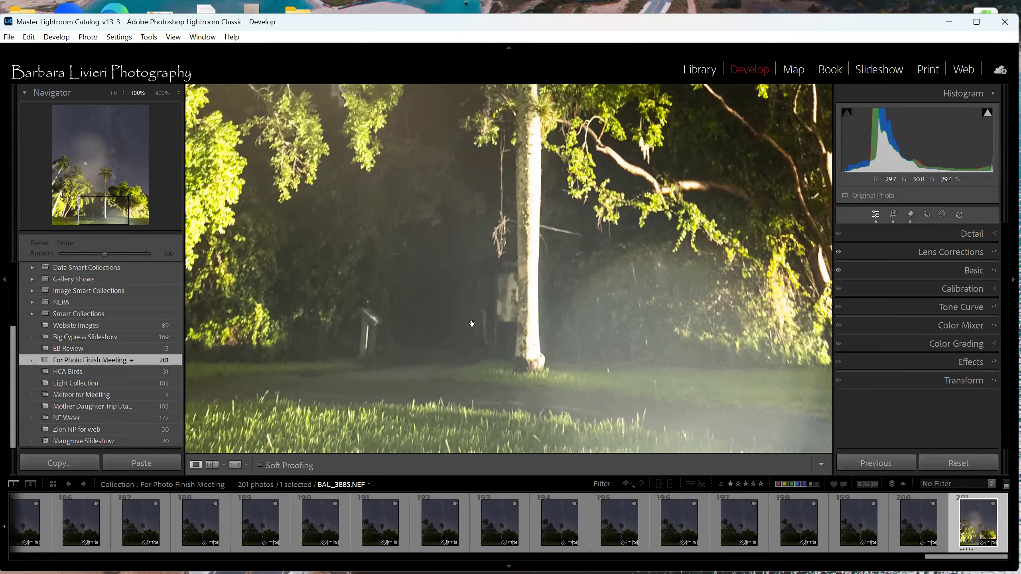
drag(447, 303, 445, 346)
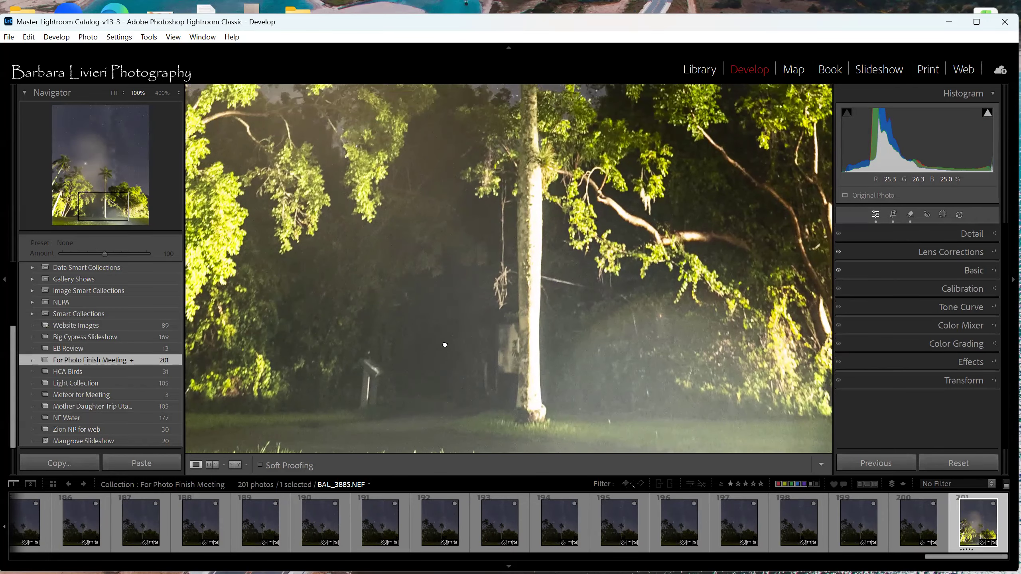
click(453, 334)
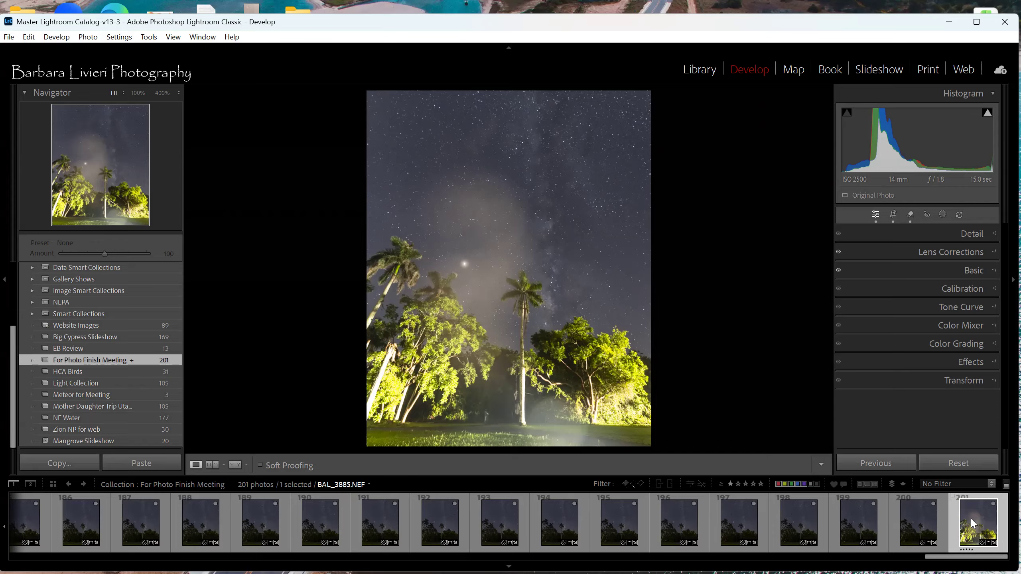
Step: Compare photo 200 with the brightly lit photo 201 by switching between them, finishing on photo 200
click(944, 527)
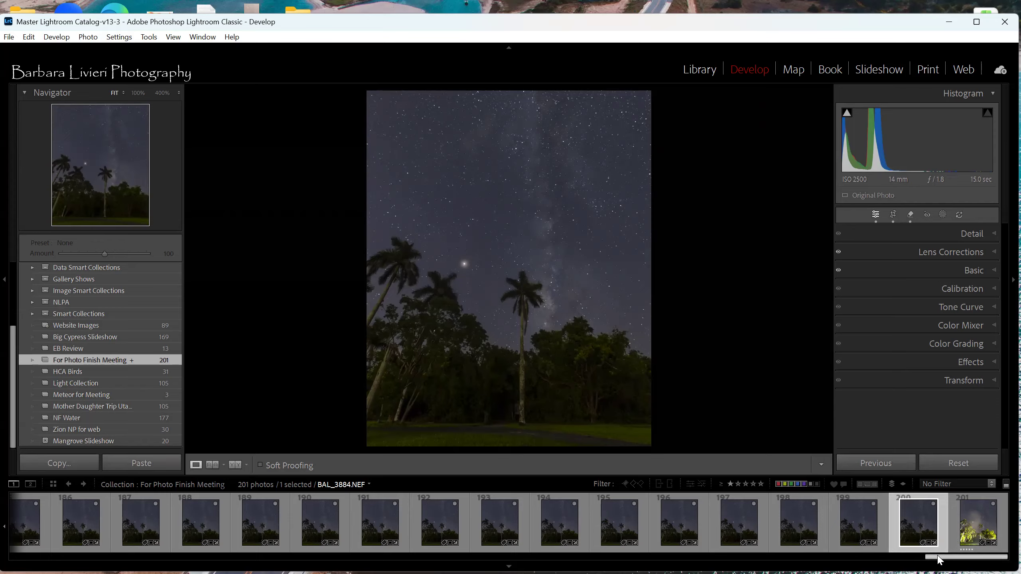
drag(938, 561, 973, 558)
click(981, 513)
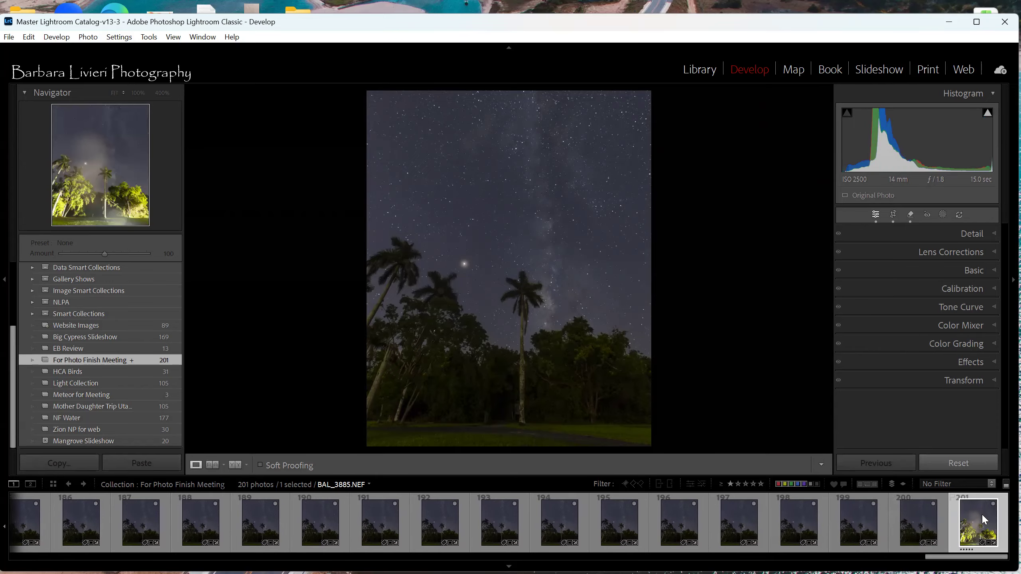
click(919, 526)
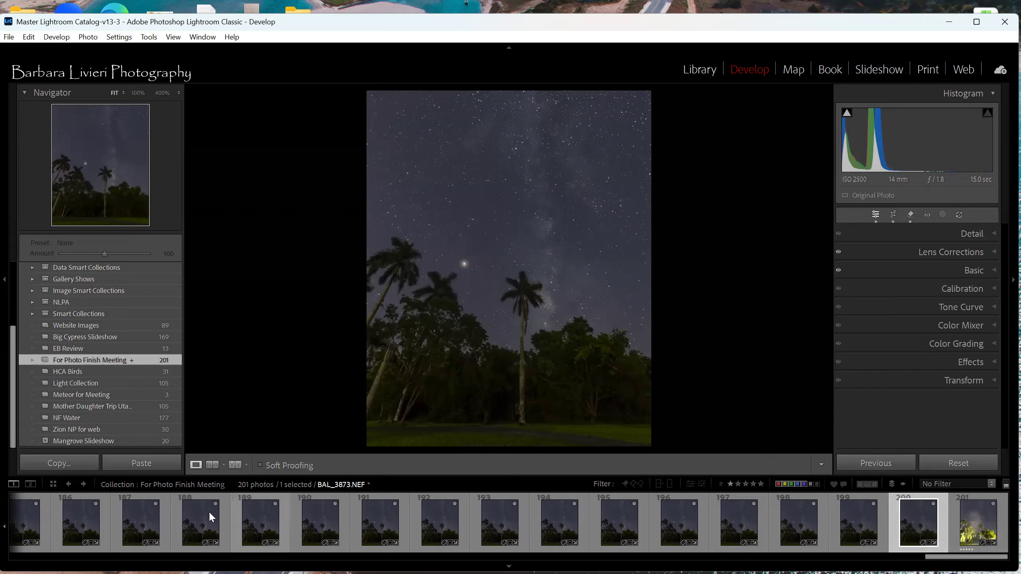
Step: View photos 186 and 70 to compare their skies, and examine the bright star beside the palms in photo 70 at 100%
click(79, 529)
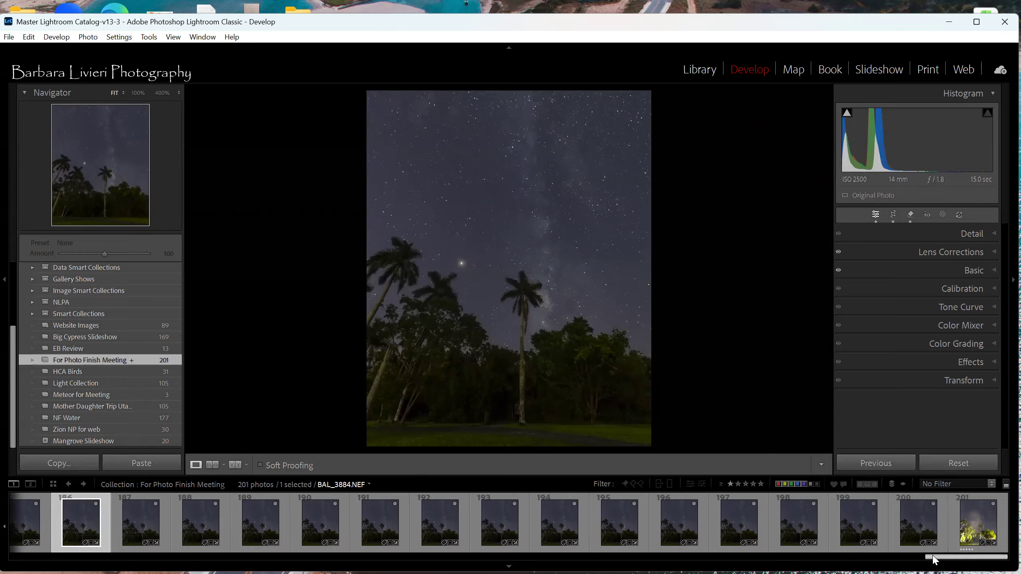
drag(932, 560, 298, 550)
click(280, 520)
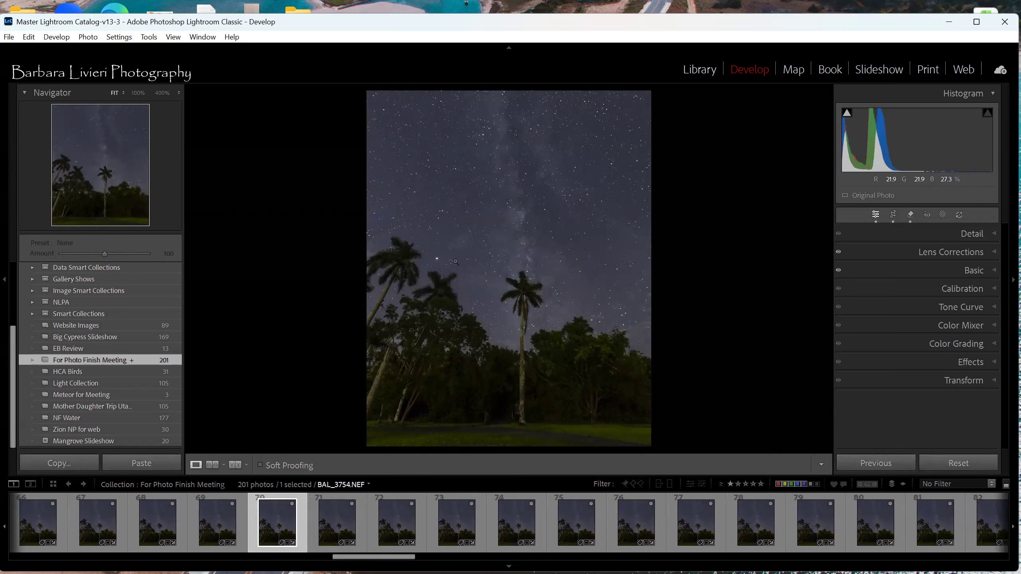
click(438, 258)
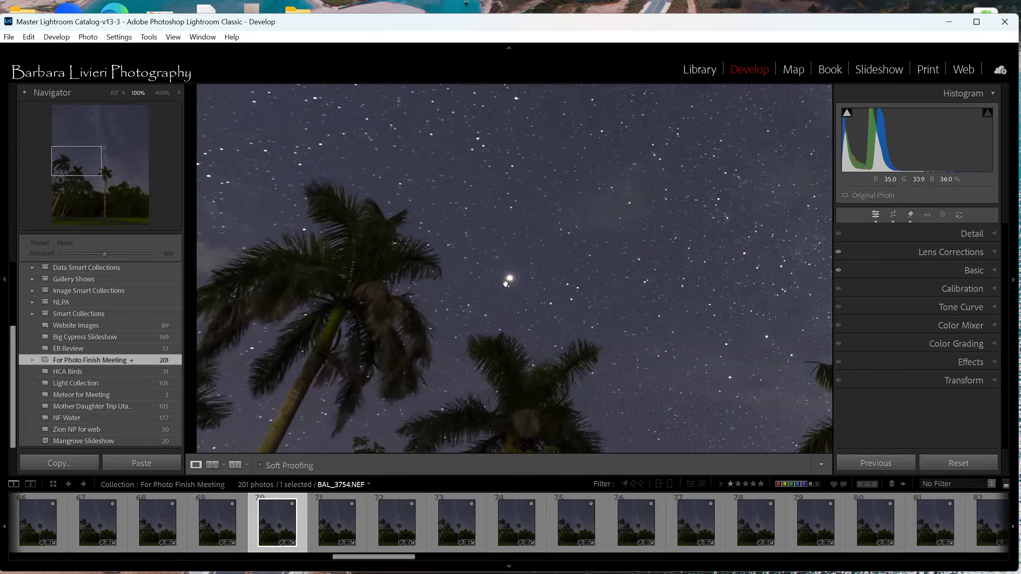
Step: Finish examining the bright star in photo 70, return to the full view, and open the collection's first photo, BAL_3685.NEF
drag(513, 280, 485, 262)
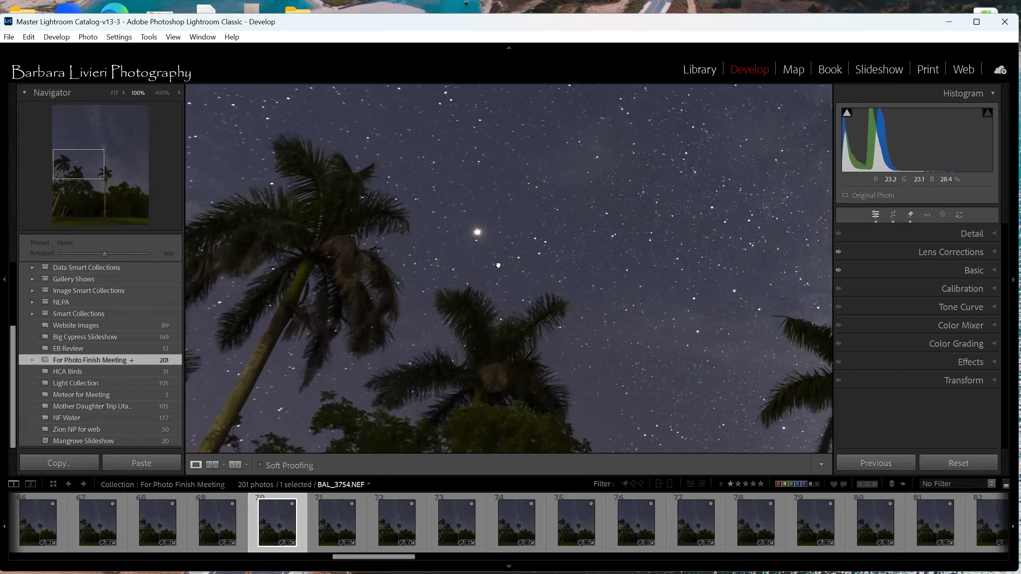
click(498, 265)
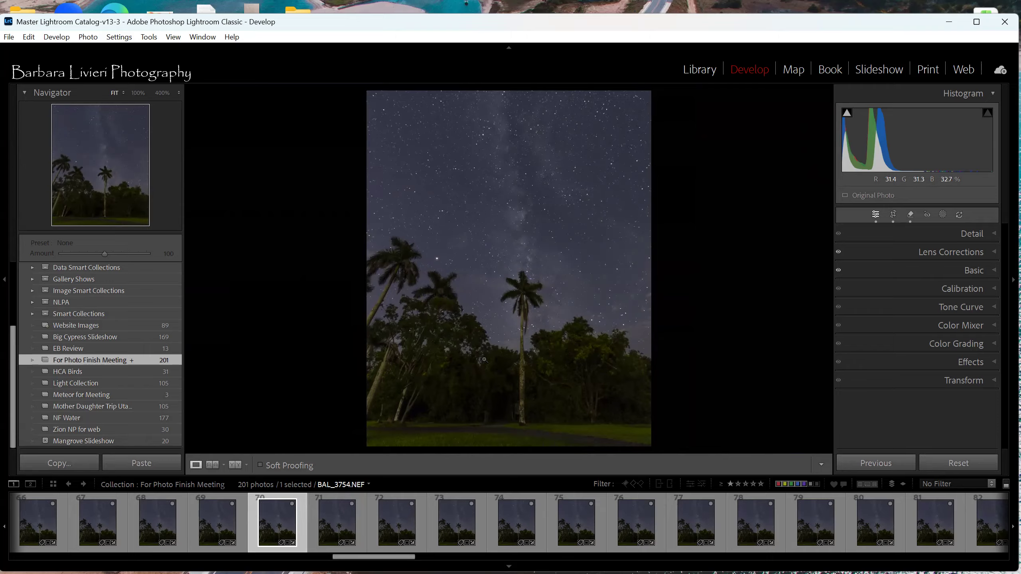
drag(380, 560, 87, 556)
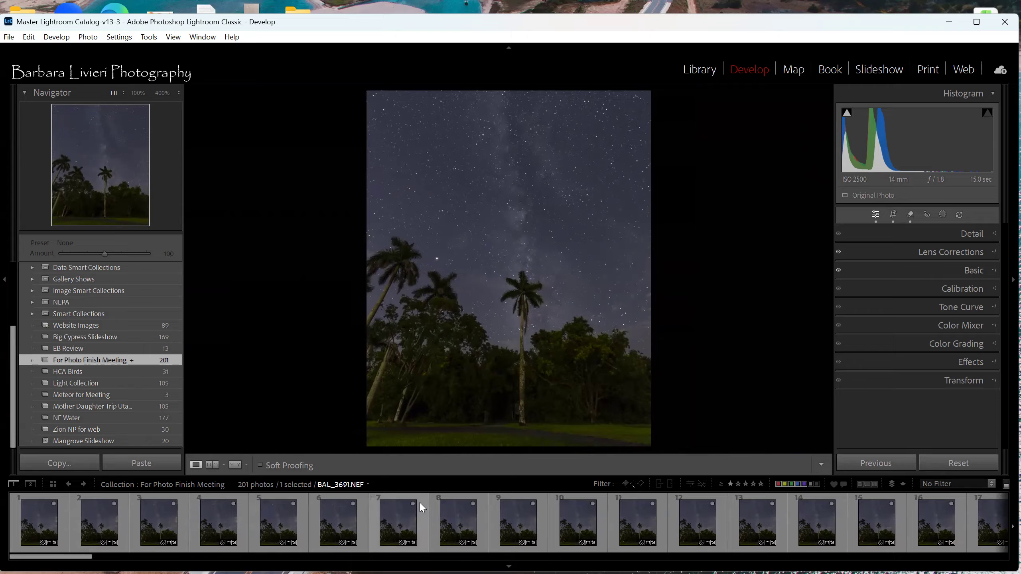
click(22, 546)
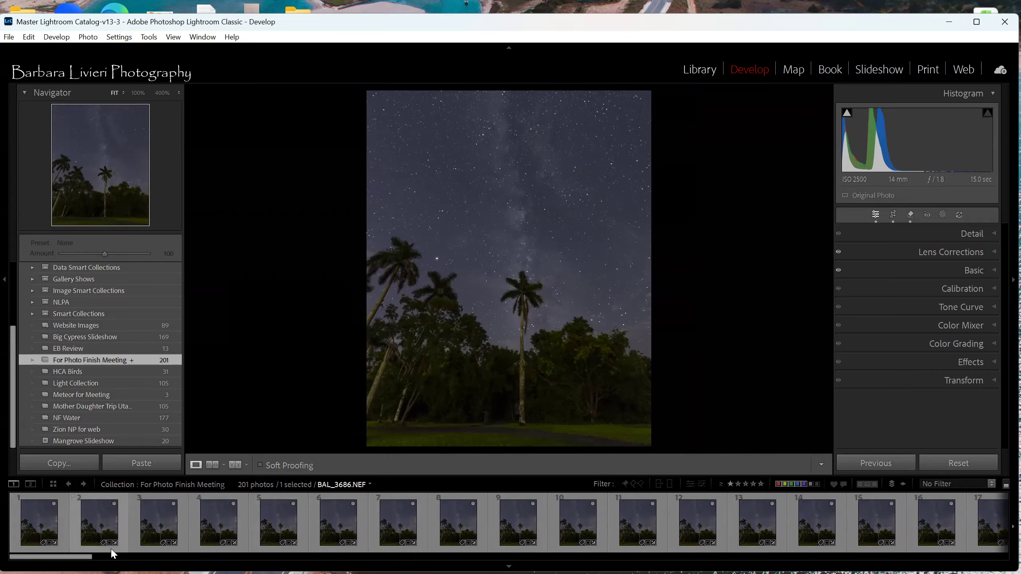
click(63, 528)
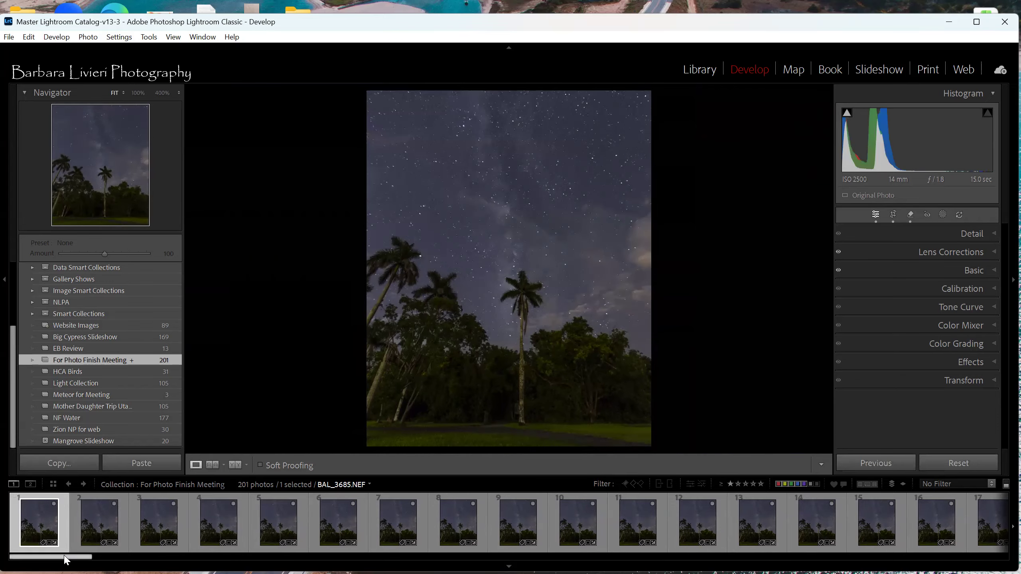
Step: Select every photo in the collection except the brightly lit last one, photo 201
drag(64, 557, 1005, 559)
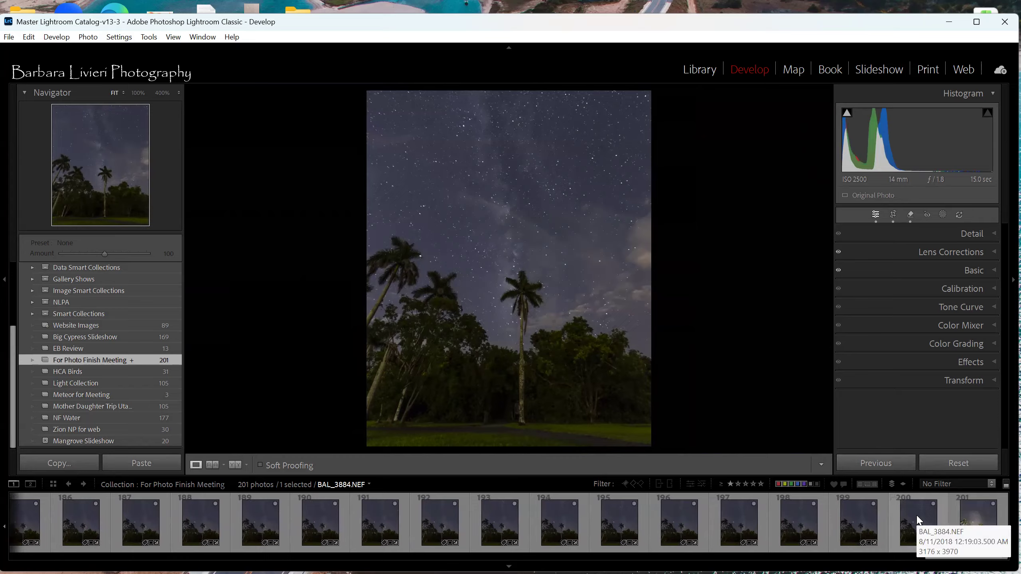
click(550, 540)
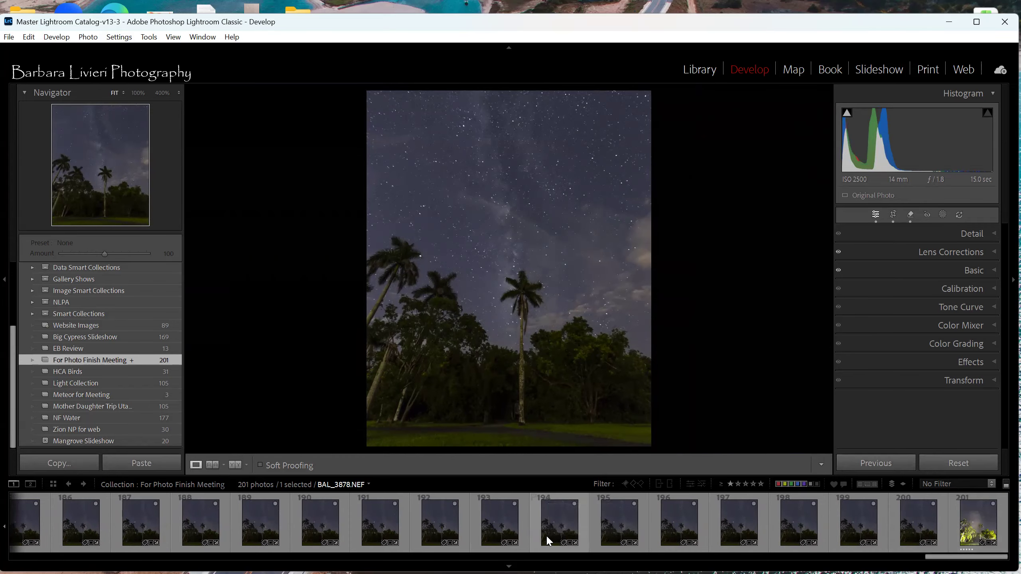
key(ctrl+a)
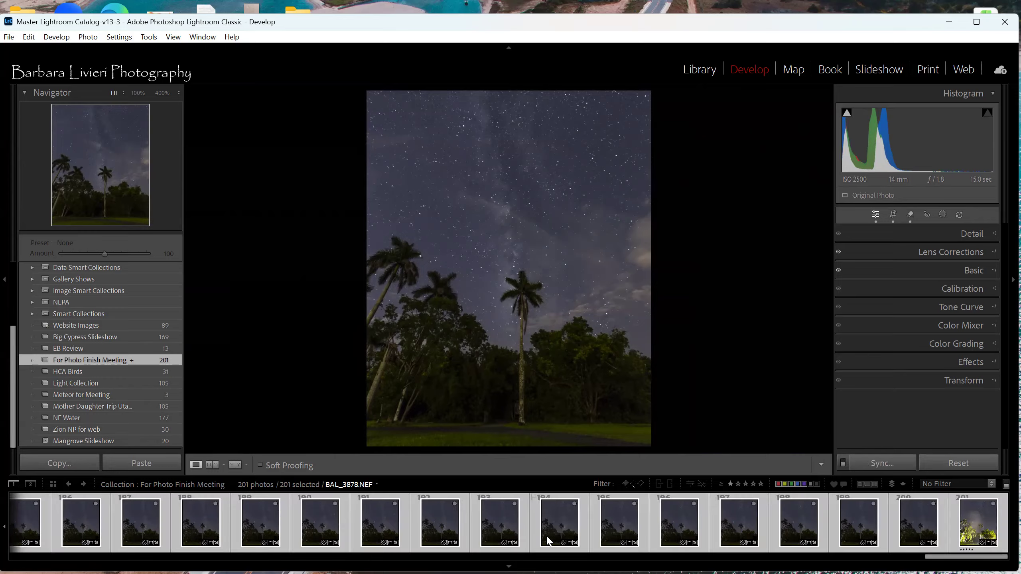
ctrl+click(978, 522)
click(905, 530)
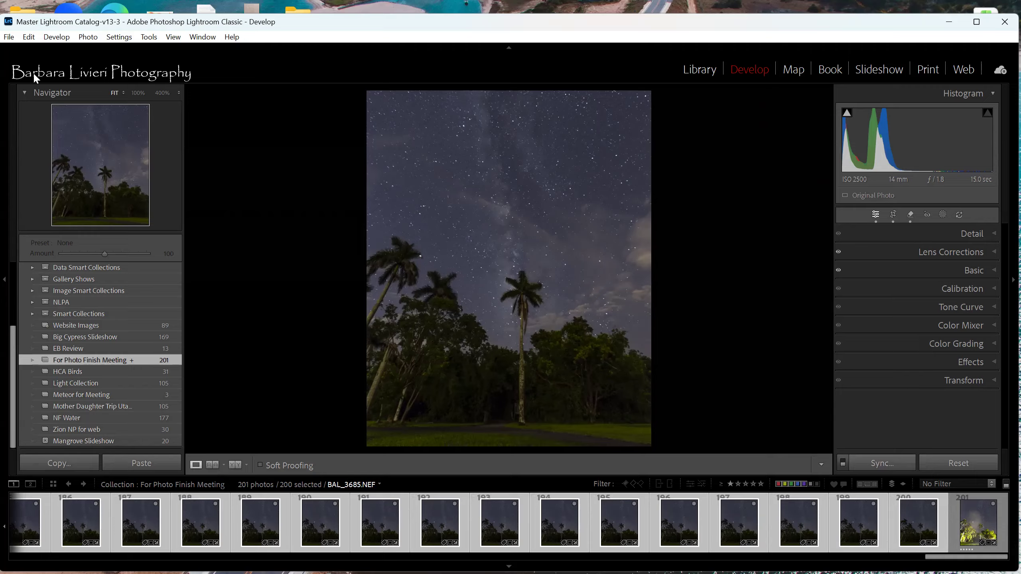
Step: Open the export settings for the selected photos and load the Star Trails user preset, leaving its batch checkbox off
click(9, 37)
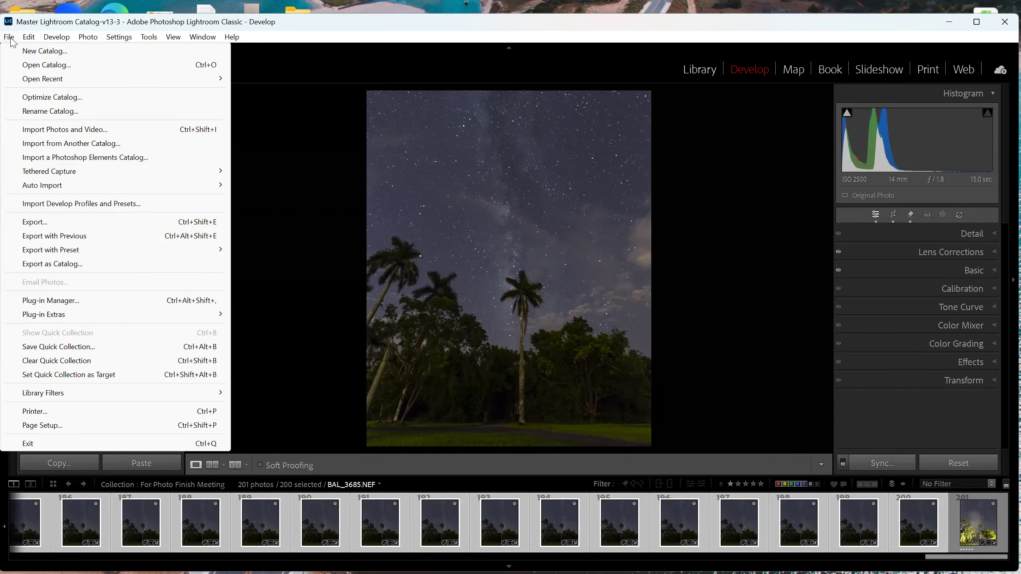
click(39, 222)
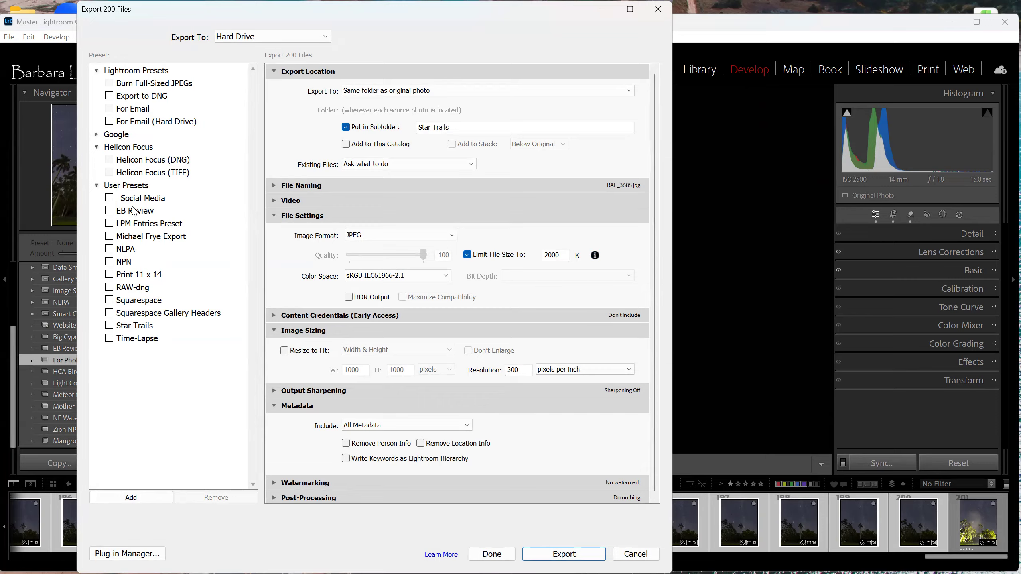
click(147, 329)
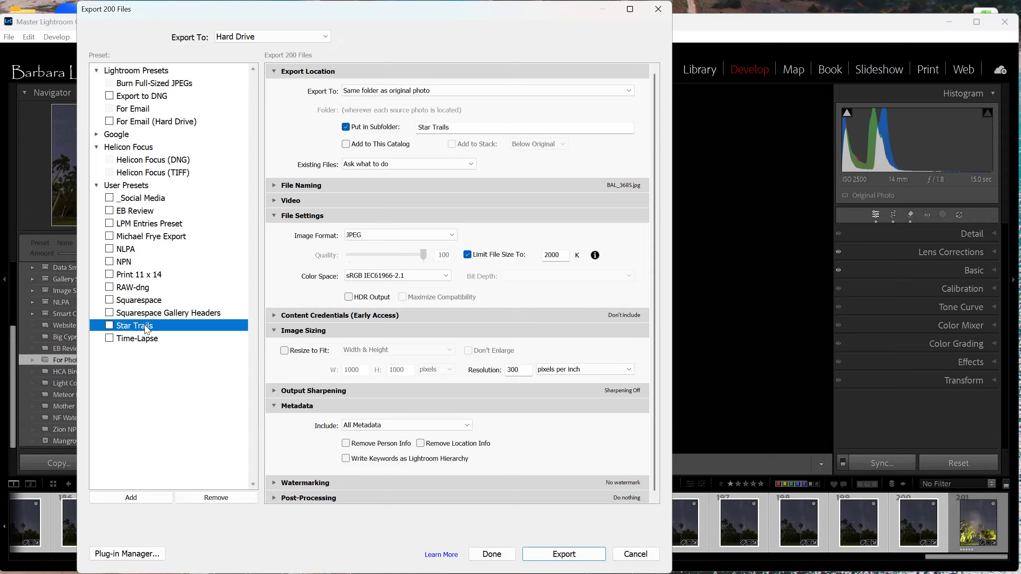
click(110, 328)
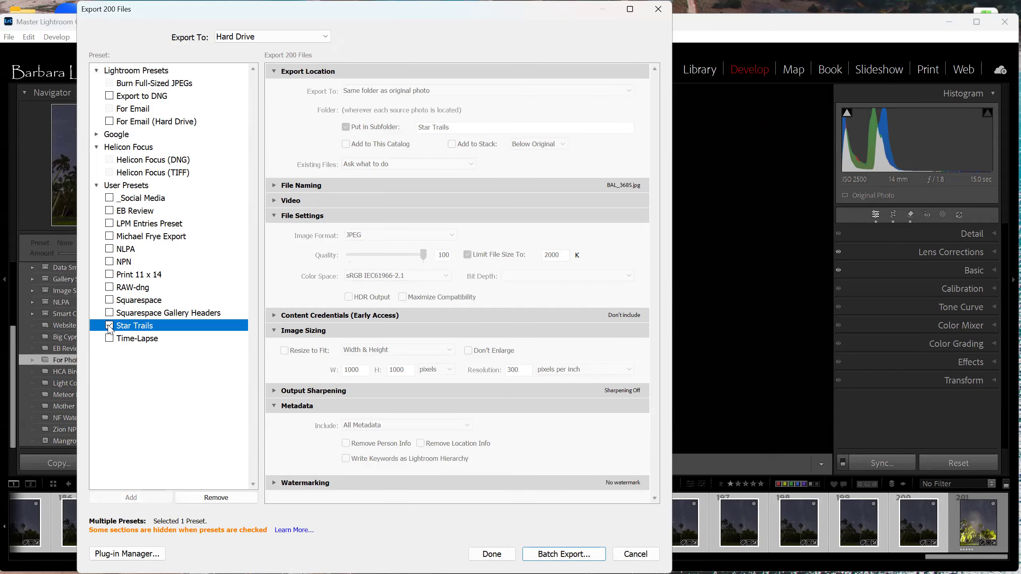
click(109, 326)
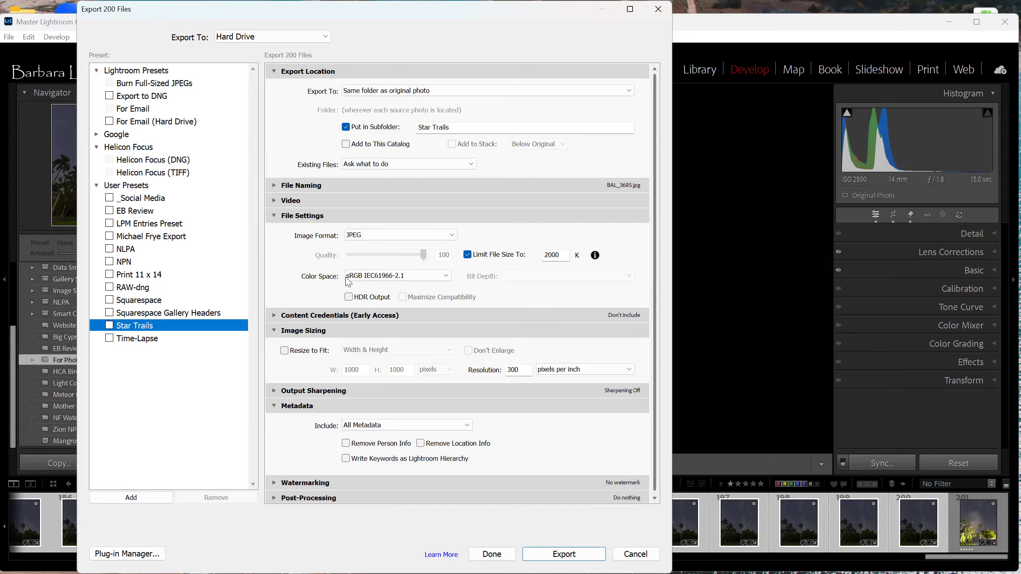
Step: Keep the color space at sRGB IEC61966-2.1 and export the photos, using unique names for files that already exist
click(447, 276)
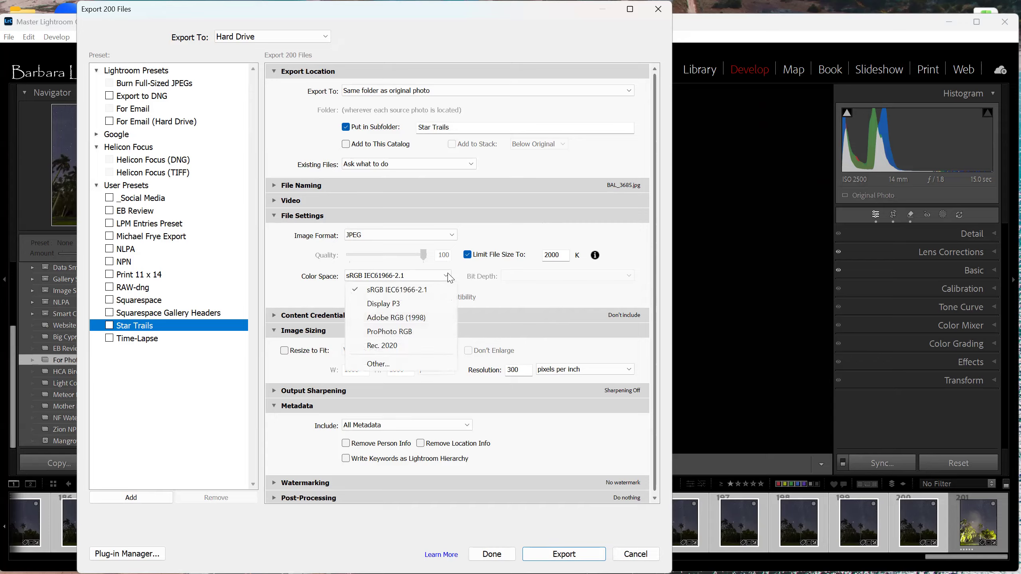
click(393, 291)
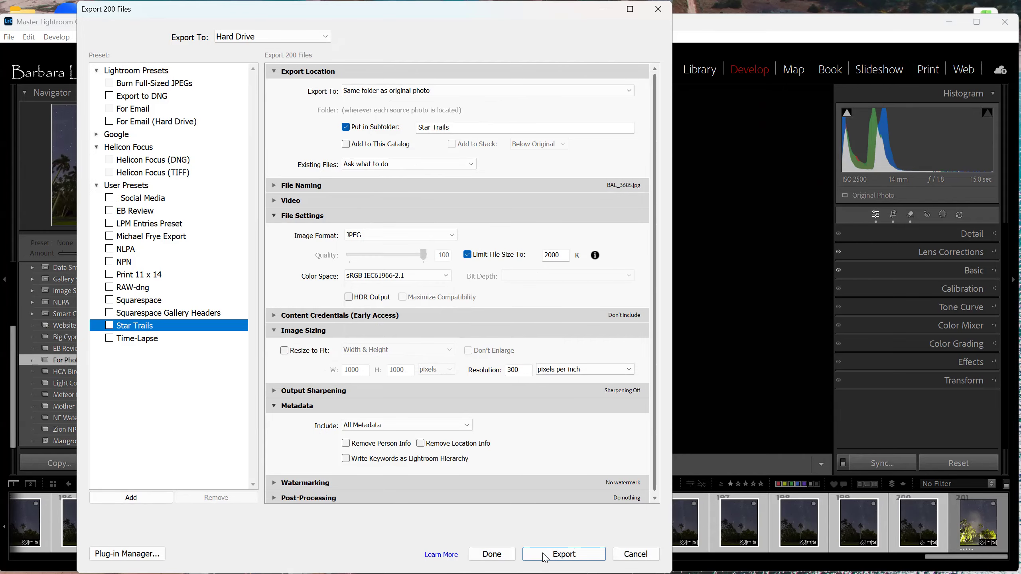
click(570, 554)
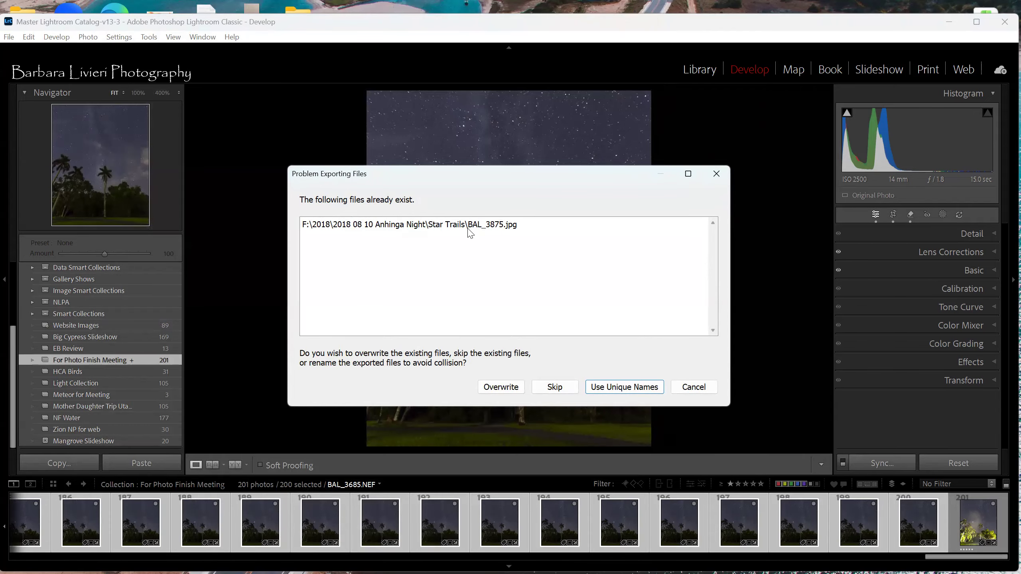
click(612, 389)
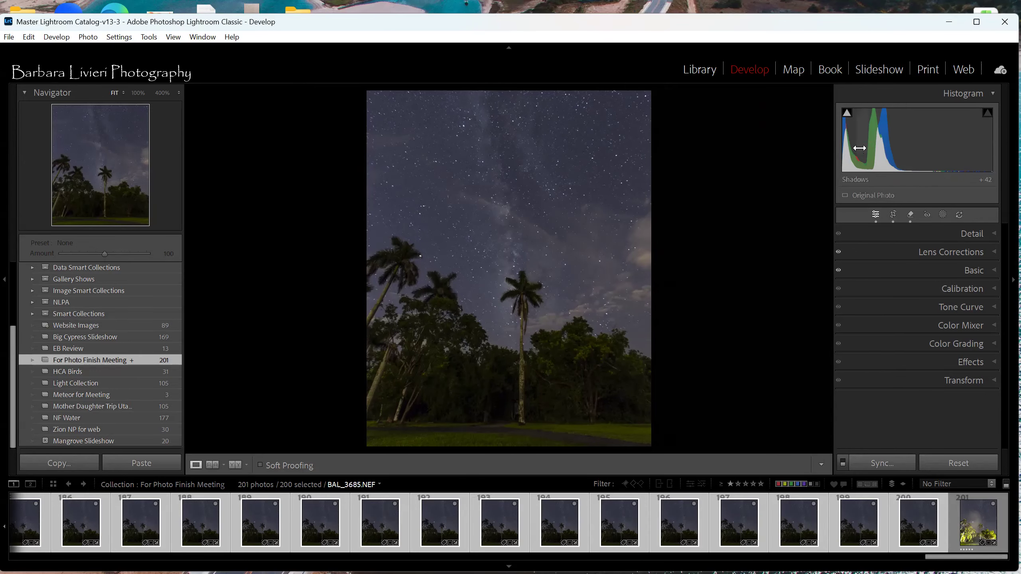
Step: Minimize Lightroom, switch to File Explorer, and open the Star Trails folder inside 2018\2018 08 10 Anhinga Night on the Elements (F:) drive
click(950, 21)
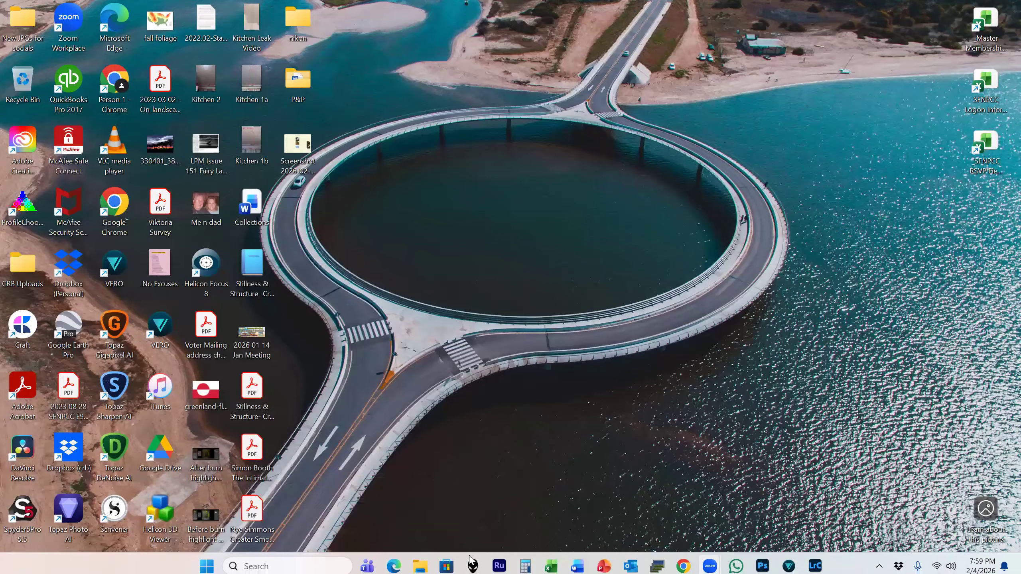
click(420, 567)
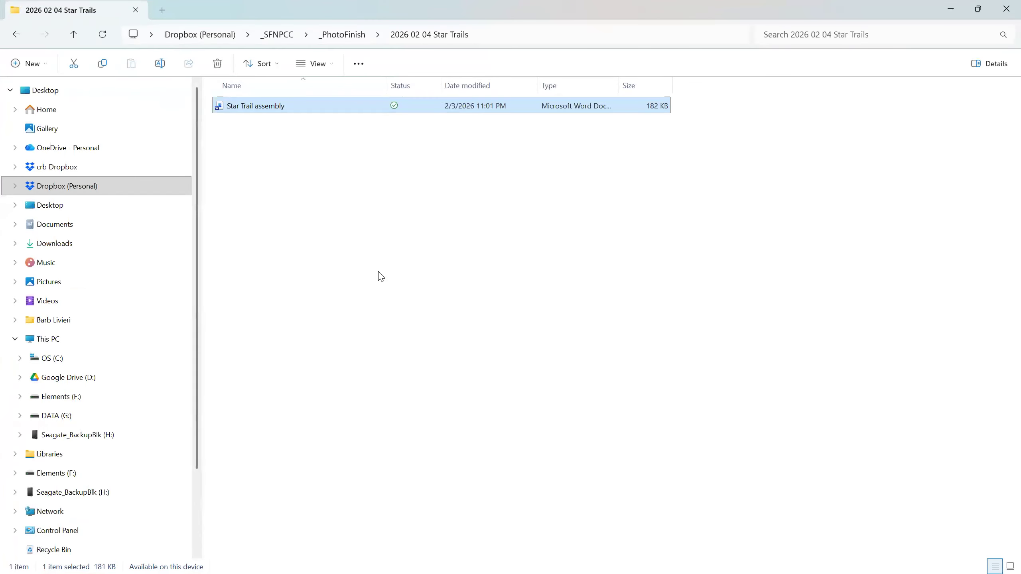
click(57, 473)
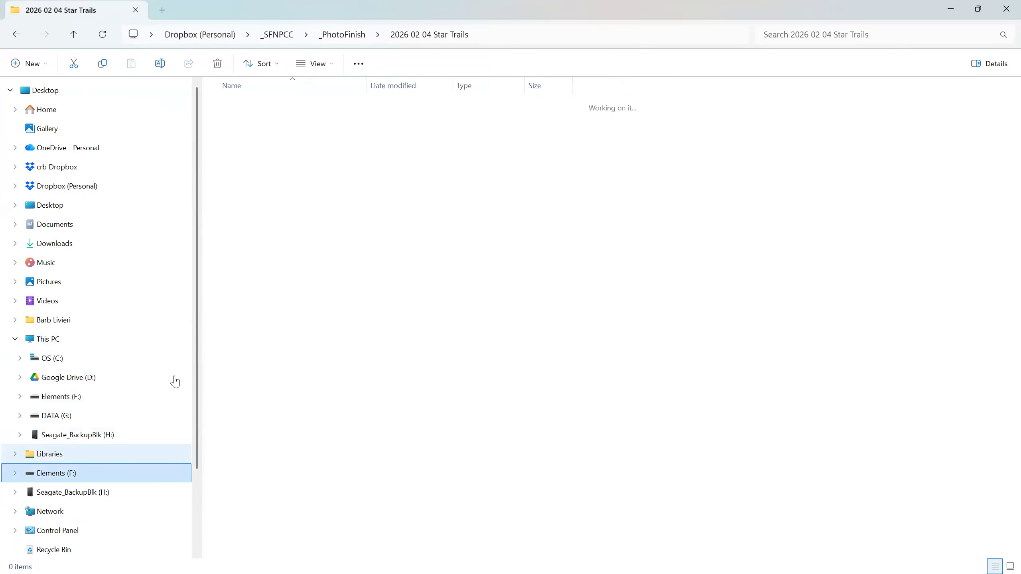
double_click(267, 345)
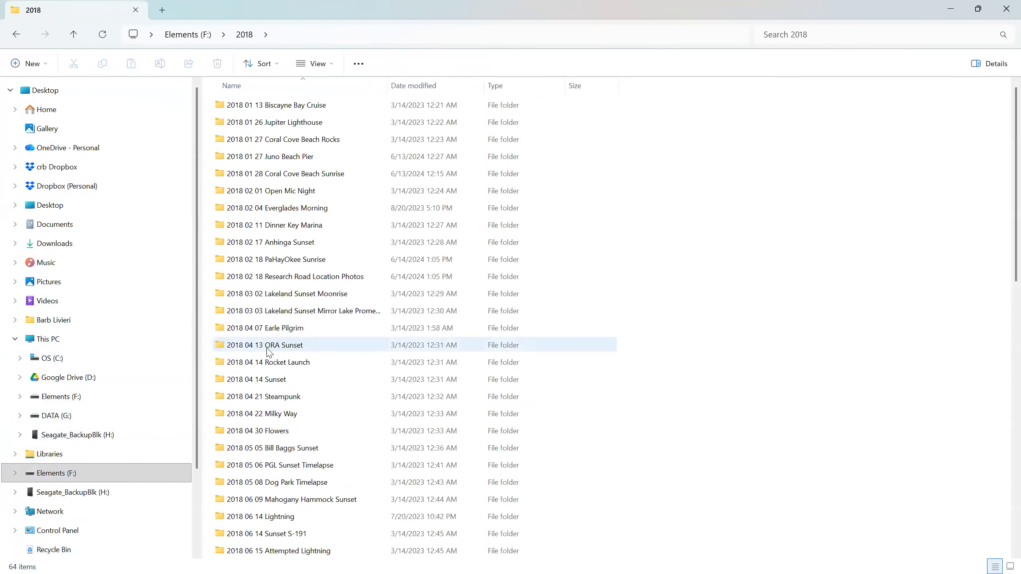
scroll(269, 352, down, 10)
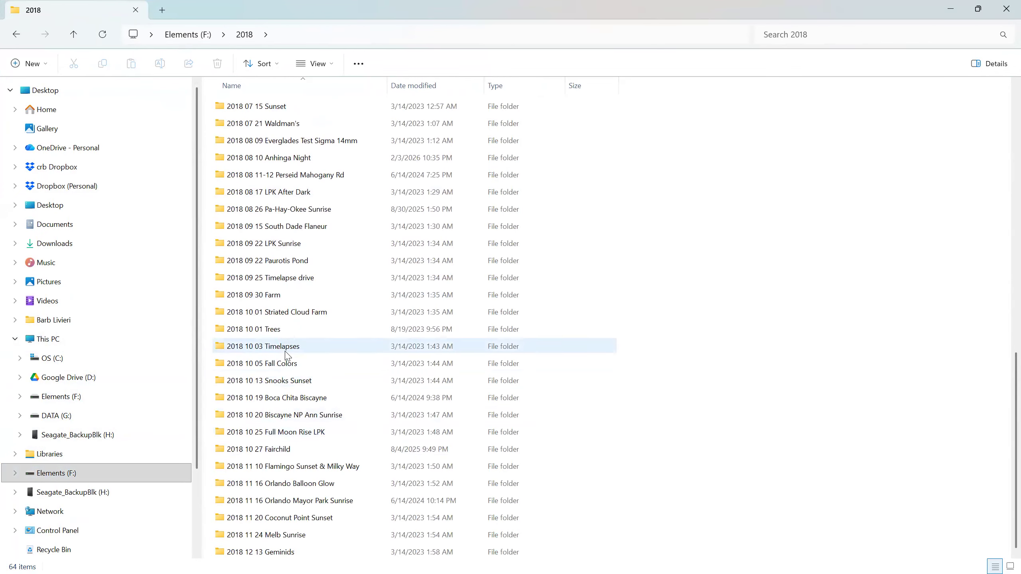
scroll(288, 356, up, 3)
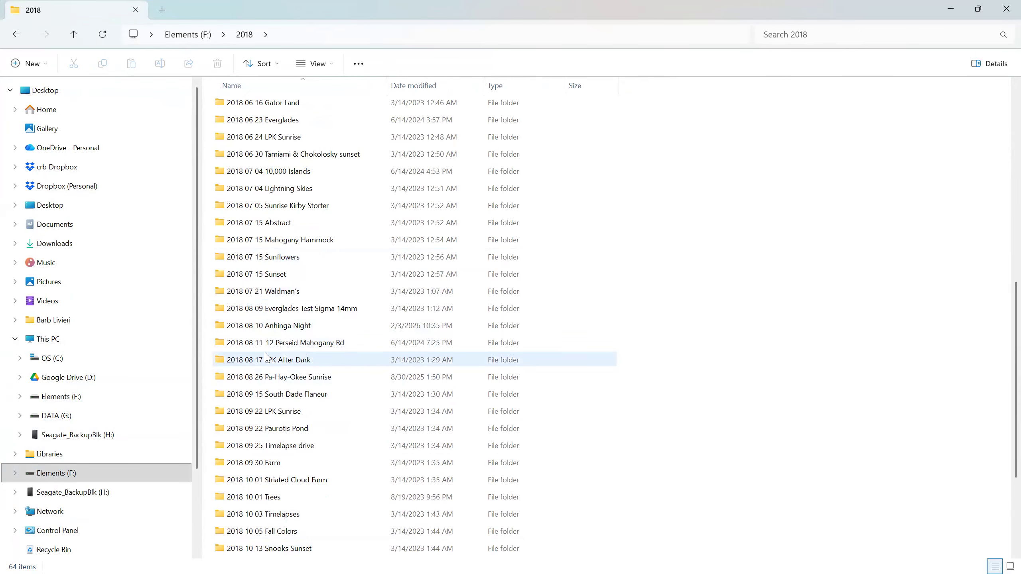
double_click(269, 326)
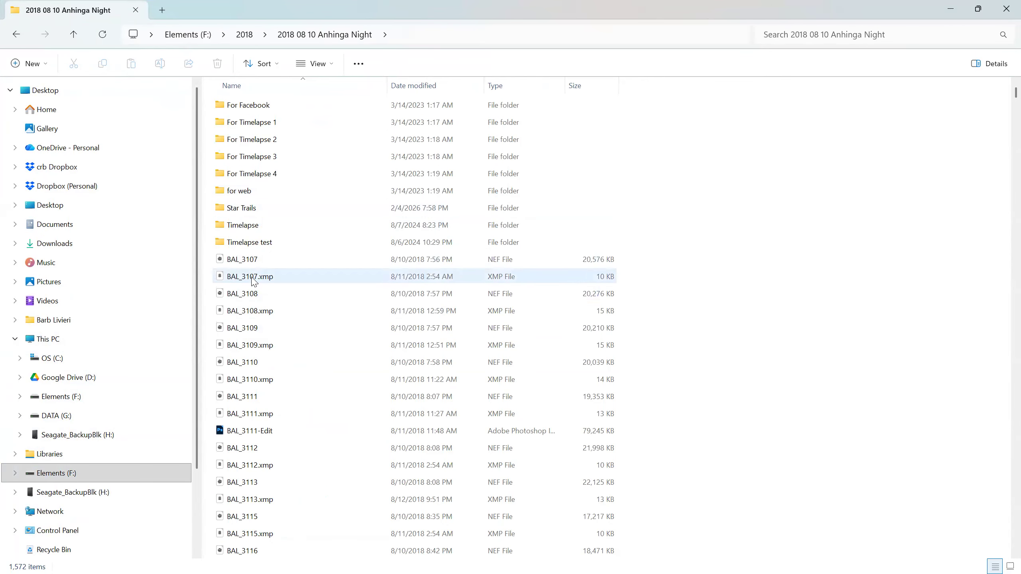
click(237, 209)
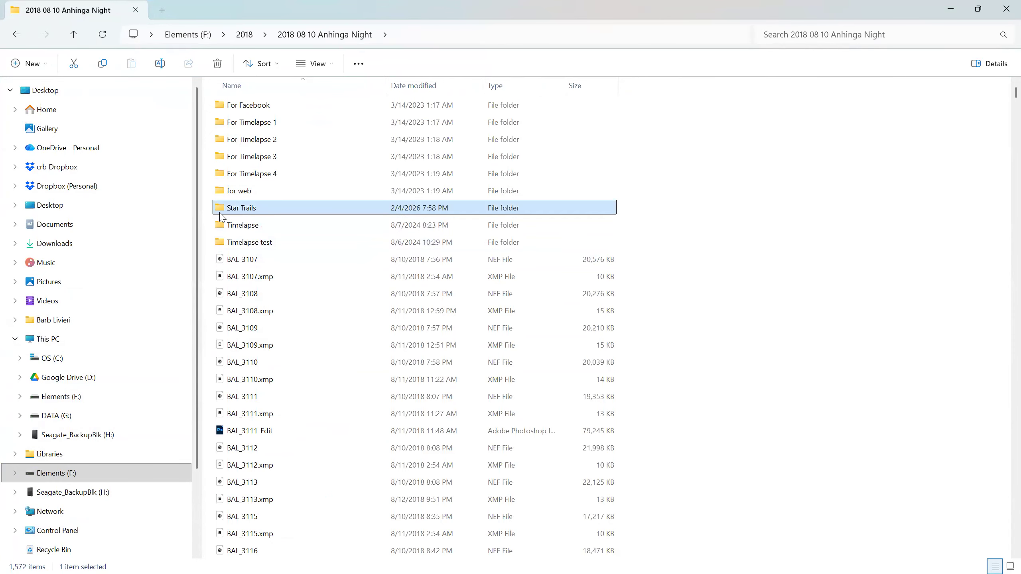
mouse_move(251, 210)
double_click(246, 210)
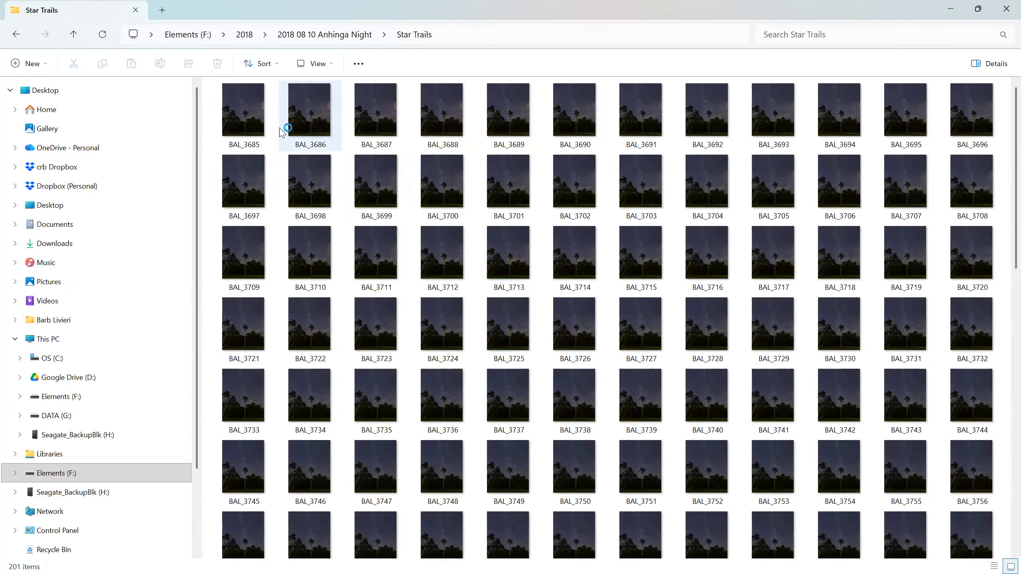
Step: Preview the brown-toned BAL_3875 image near the end of the Star Trails folder, close the preview, and delete that file
scroll(576, 225, down, 10)
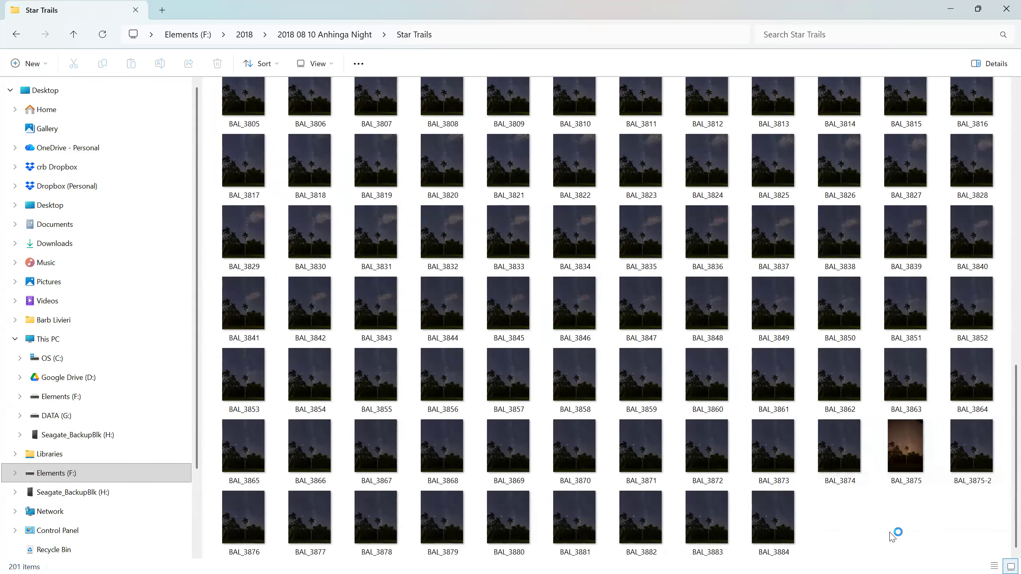
click(905, 477)
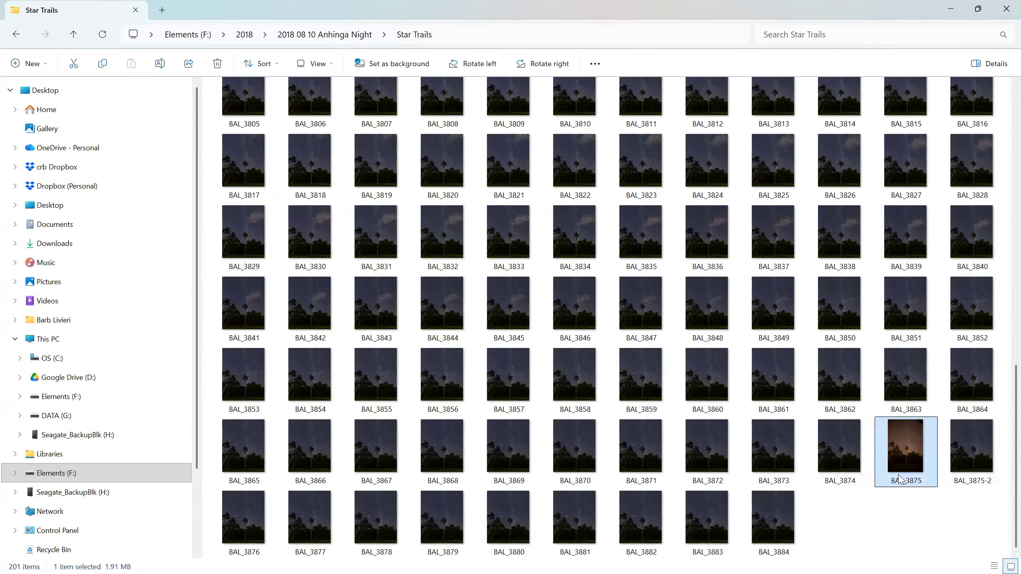
double_click(900, 478)
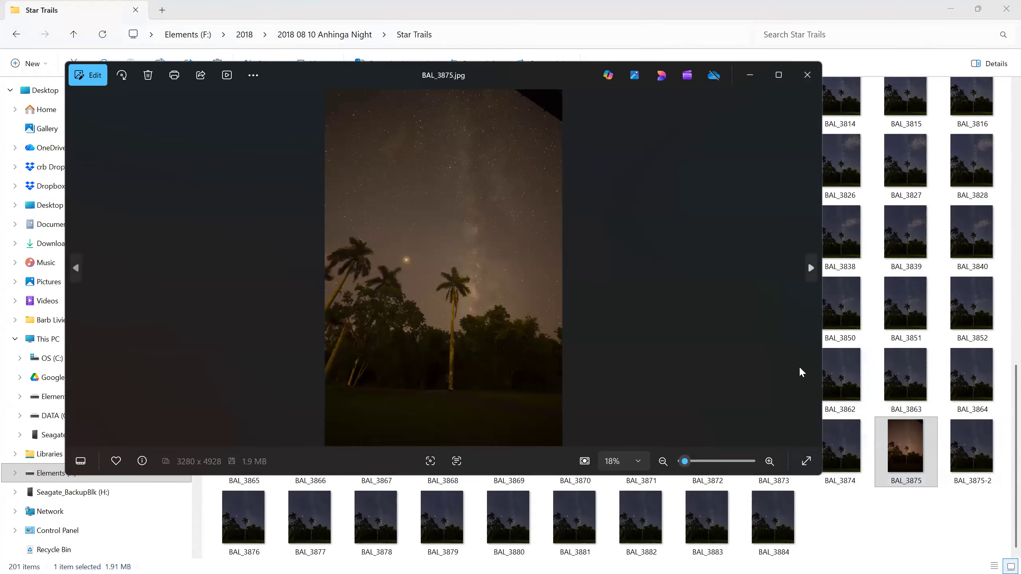
click(814, 77)
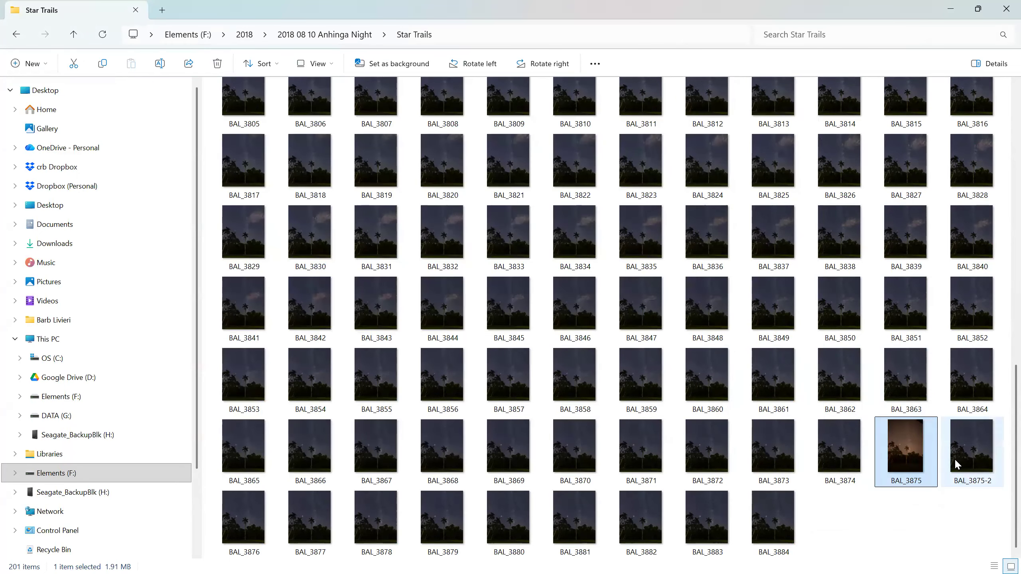
right_click(908, 457)
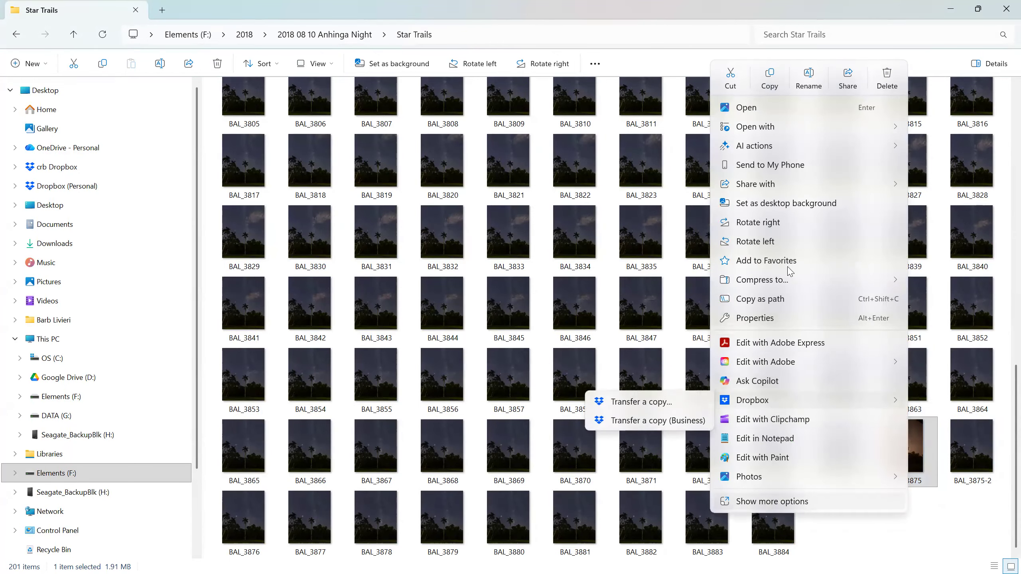
click(876, 80)
Step: Rename the BAL_3875-2 image as BAL_3875
click(934, 473)
right_click(933, 473)
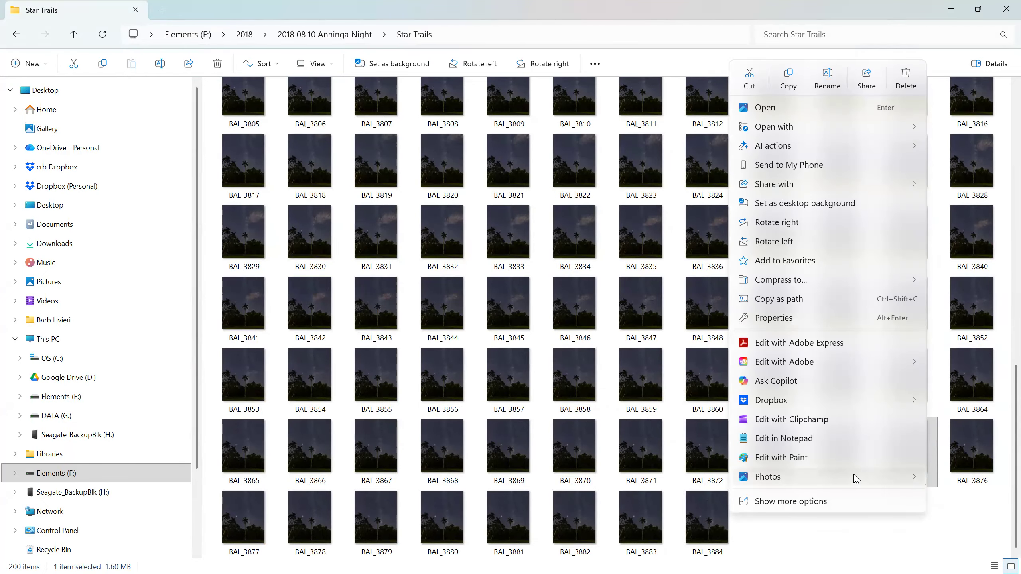
click(832, 81)
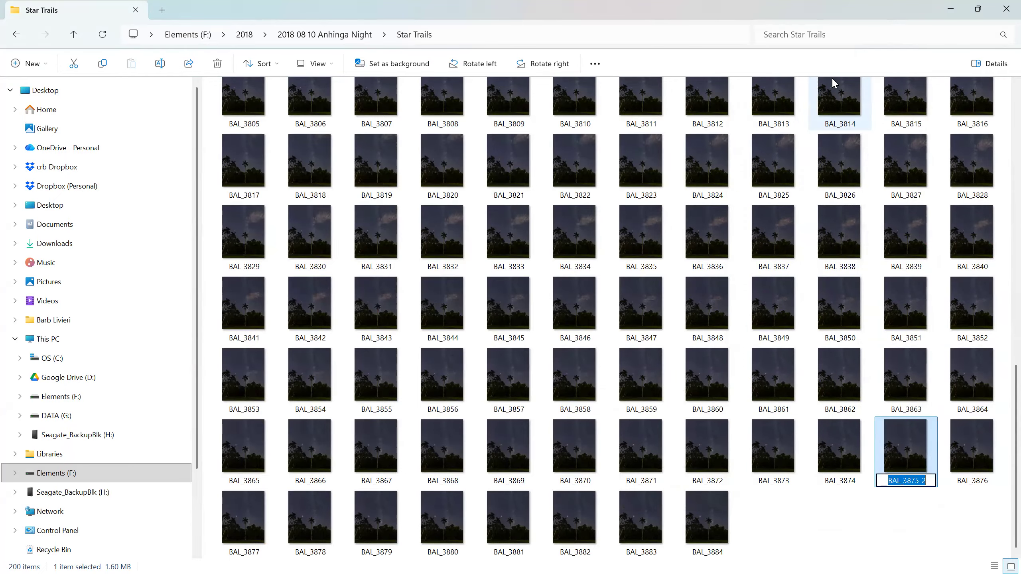
key(End)
key(BackSpace)
key(BackSpace)
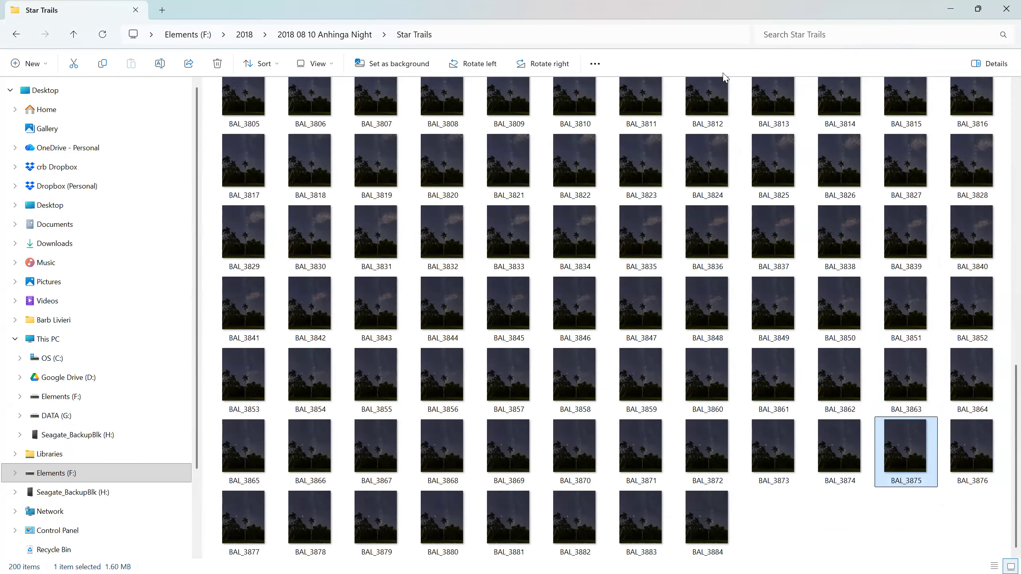
Step: Select all images in the Star Trails folder from BAL_3685 to BAL_3884 to check their count, and clear the selection
scroll(641, 241, up, 5)
scroll(583, 334, up, 6)
click(244, 117)
scroll(442, 282, down, 10)
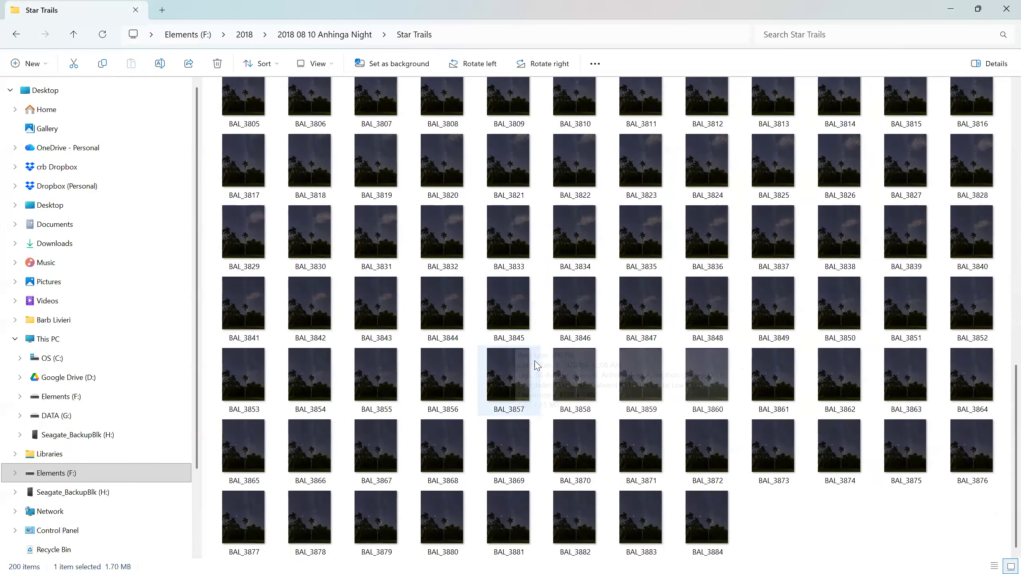
shift+click(702, 514)
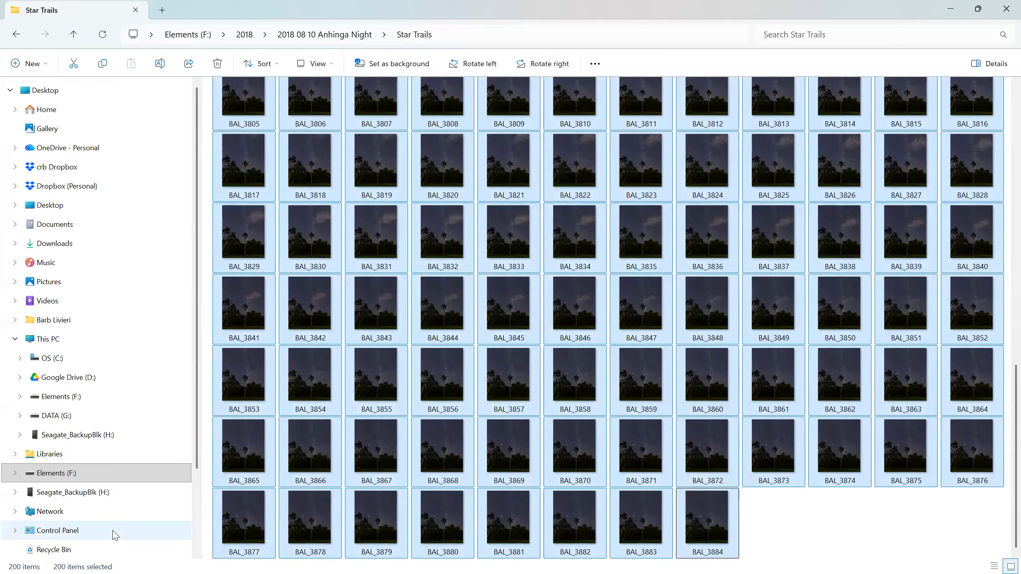
click(742, 535)
mouse_move(719, 536)
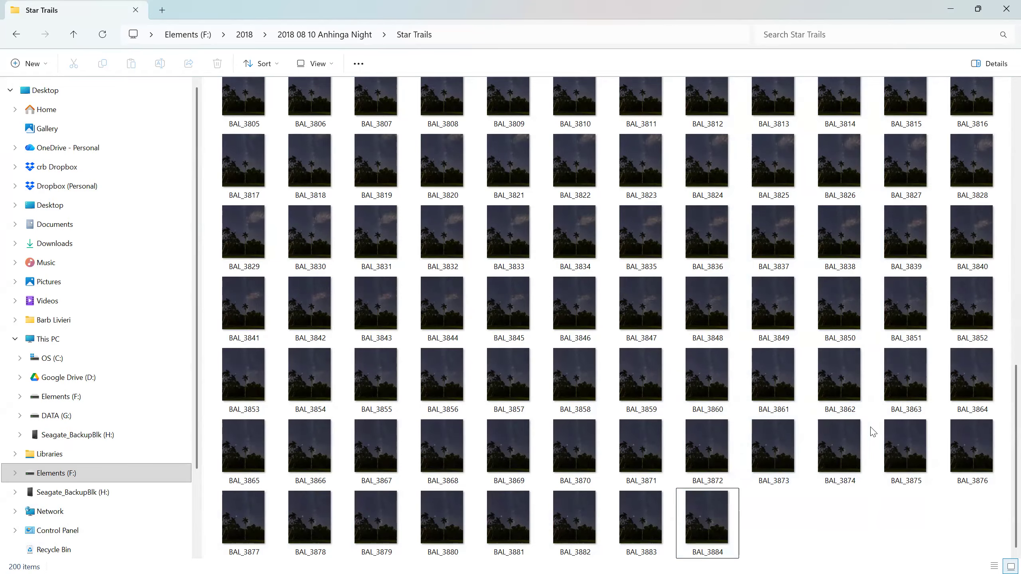
Step: Open BAL_3685 in the image viewer at full size, step forward through the series to BAL_3791, and close the viewer
scroll(656, 287, up, 10)
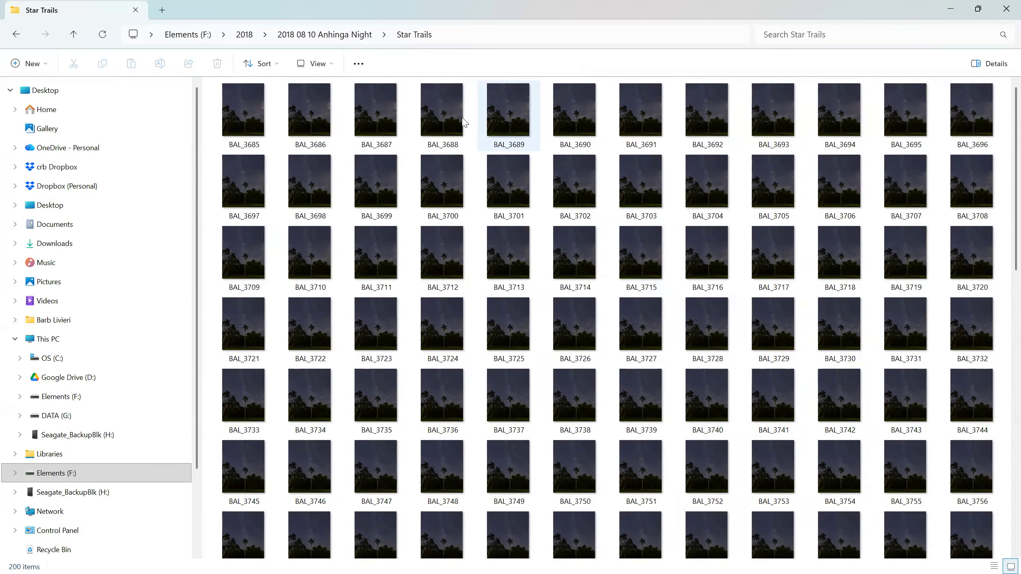
double_click(232, 132)
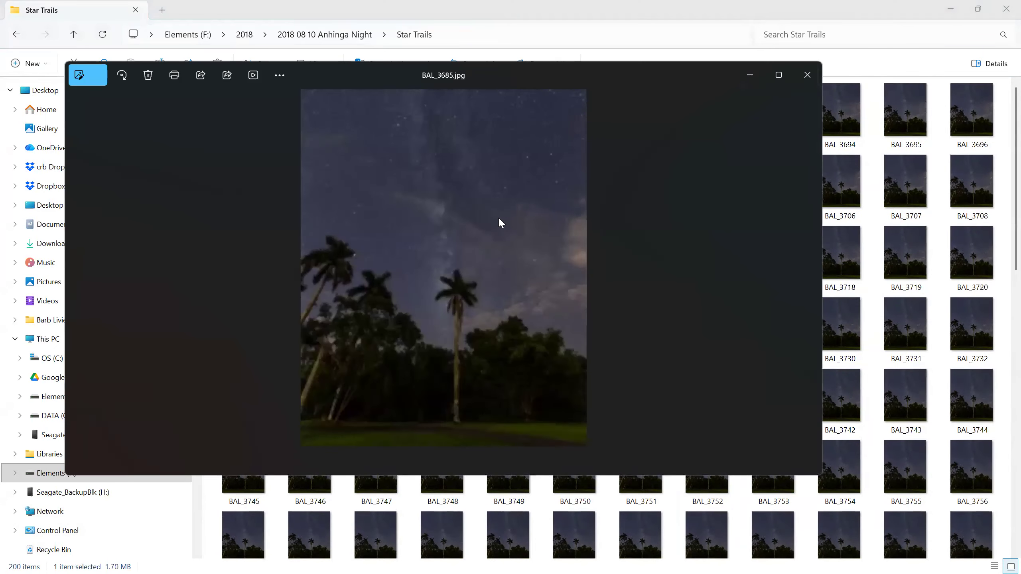
click(778, 75)
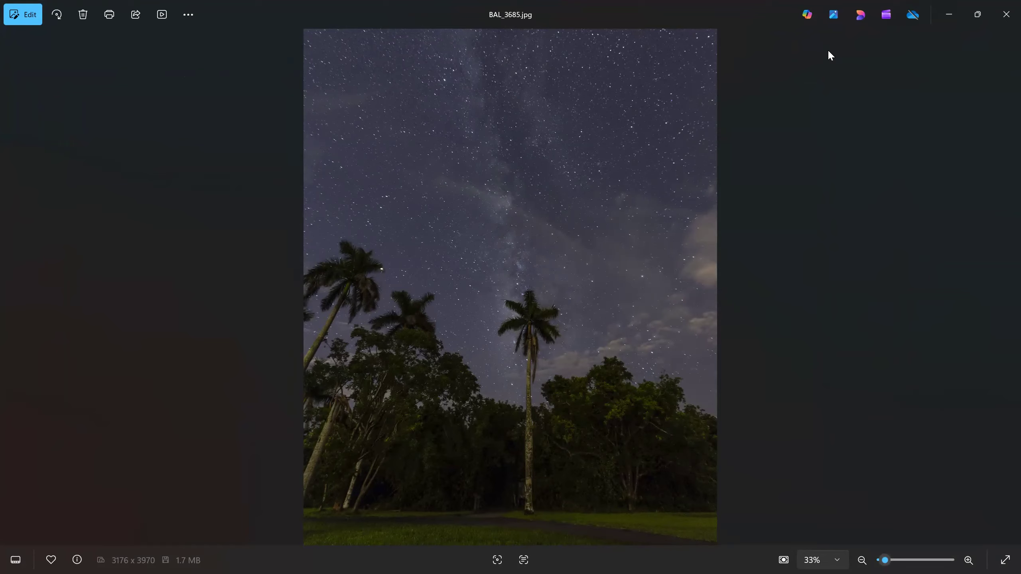
key(Right)
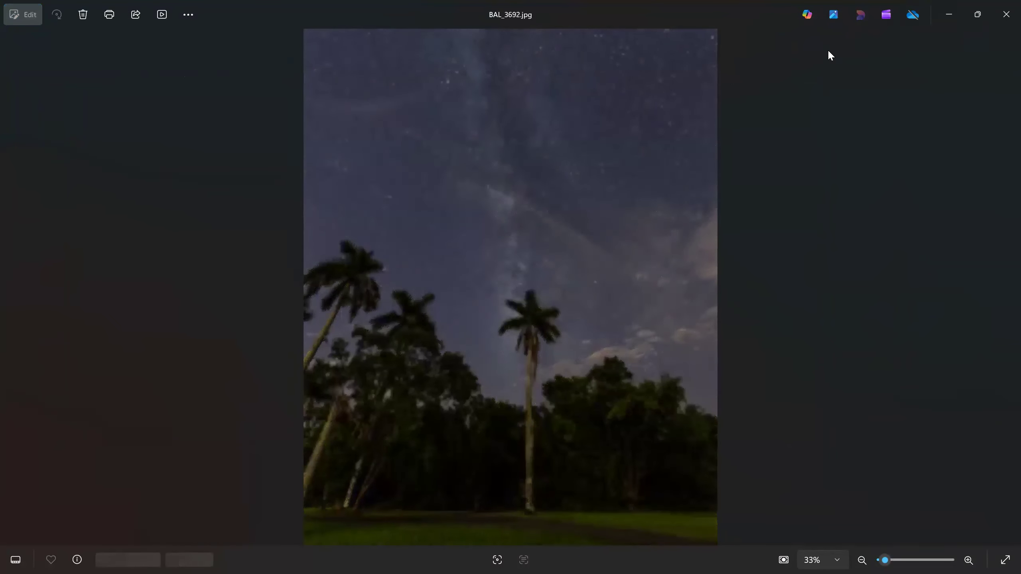
key(Right)
key(Right)
key(Right)
key(Right)
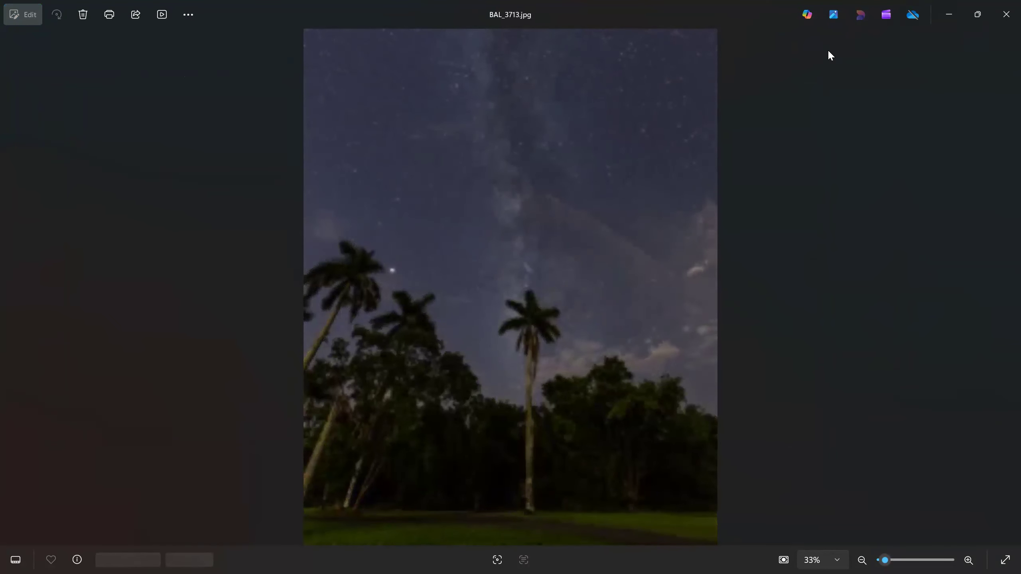
key(Right)
key(Right)
key(Right)
key(Right)
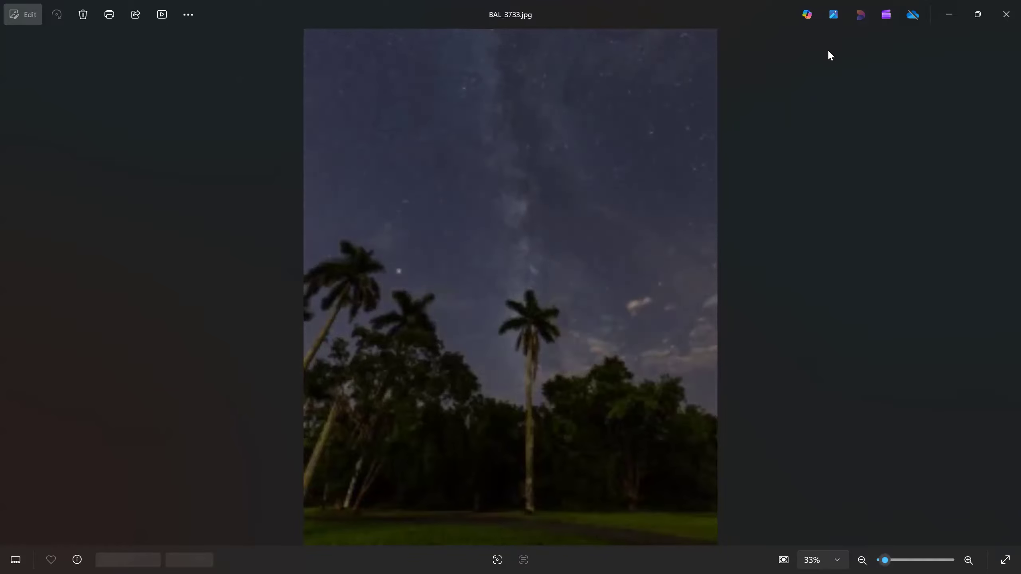
key(Right)
key(Right)
key(Right)
key(Right)
key(Right)
key(Right)
key(Right)
key(Right)
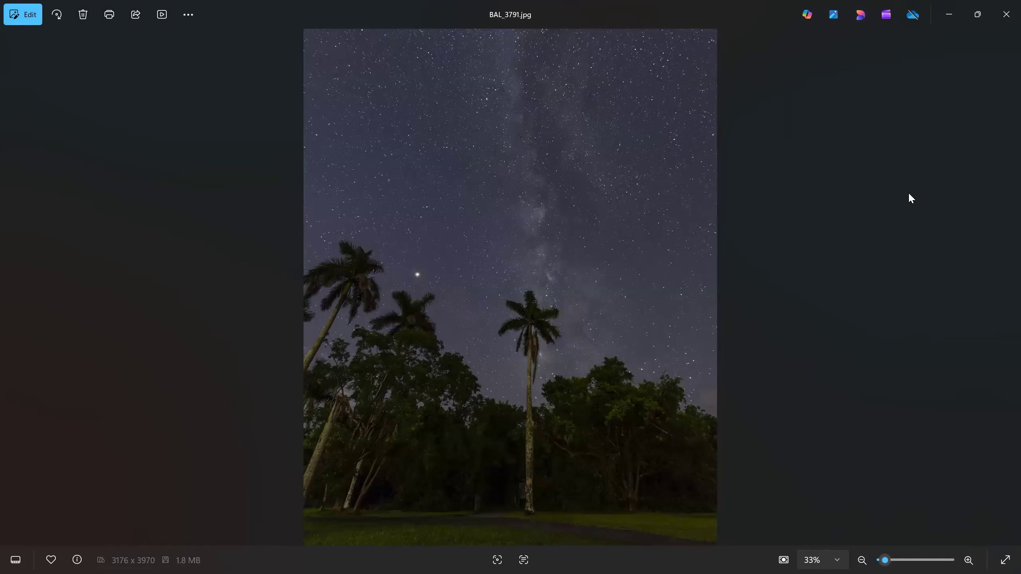
click(1005, 16)
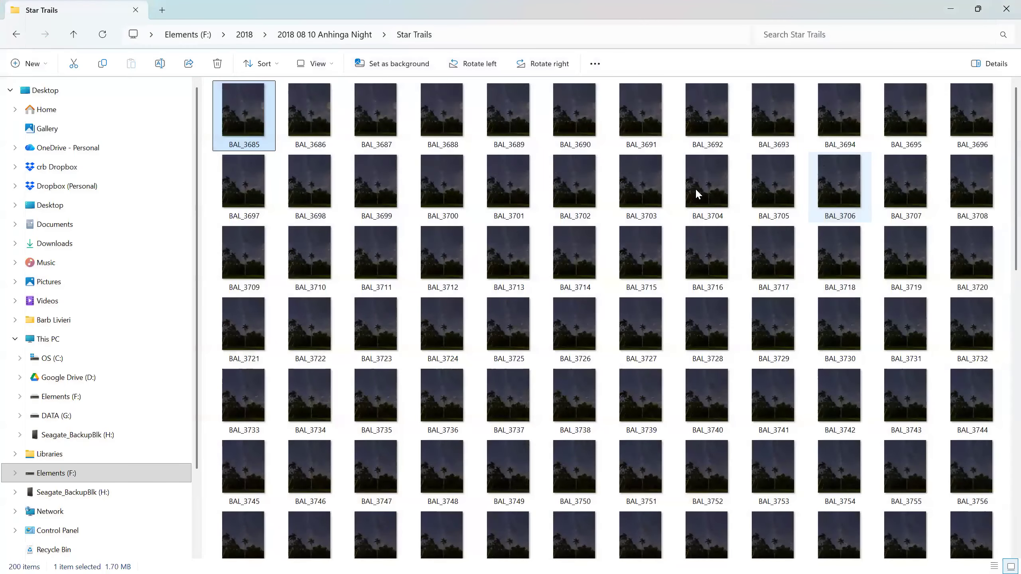
Step: Minimize File Explorer and Photoshop, and bring up the Star Trail assembly document in Word
click(954, 9)
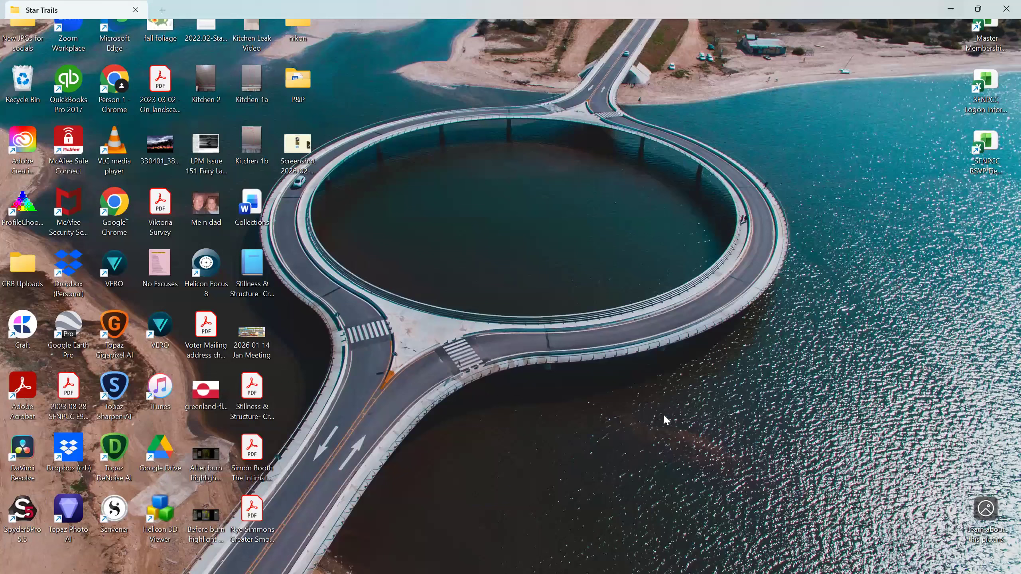
click(763, 560)
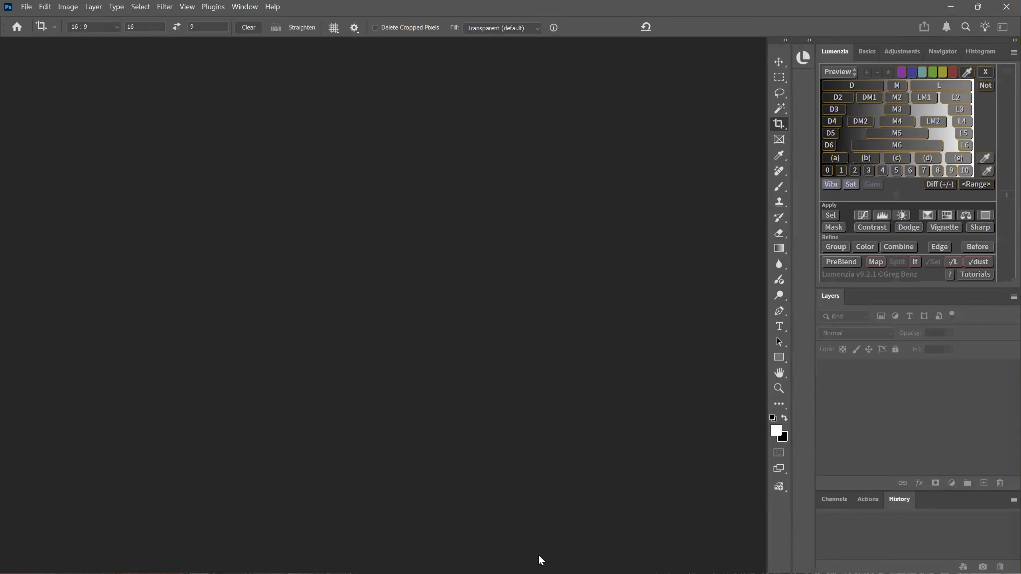
click(951, 7)
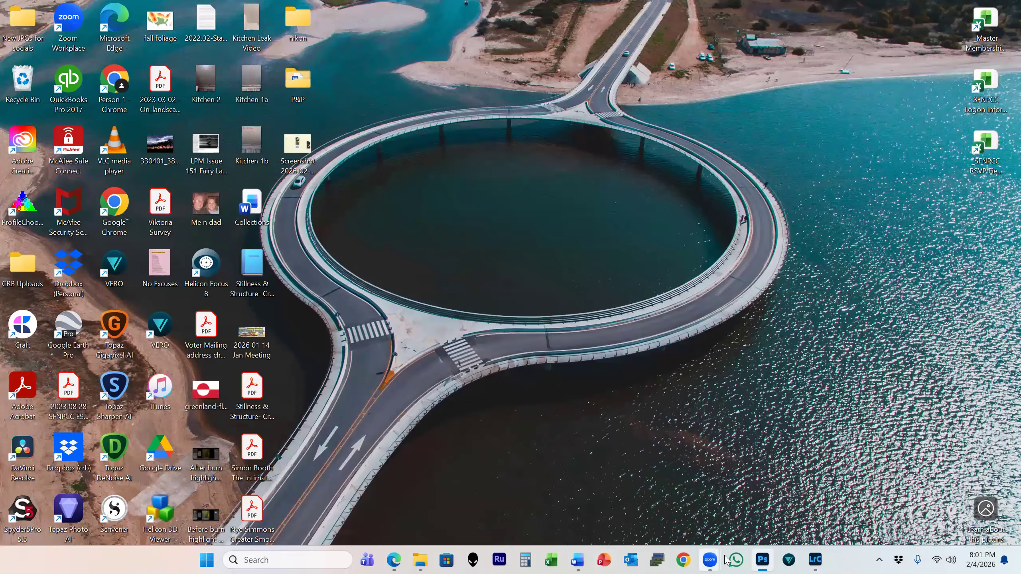
click(578, 561)
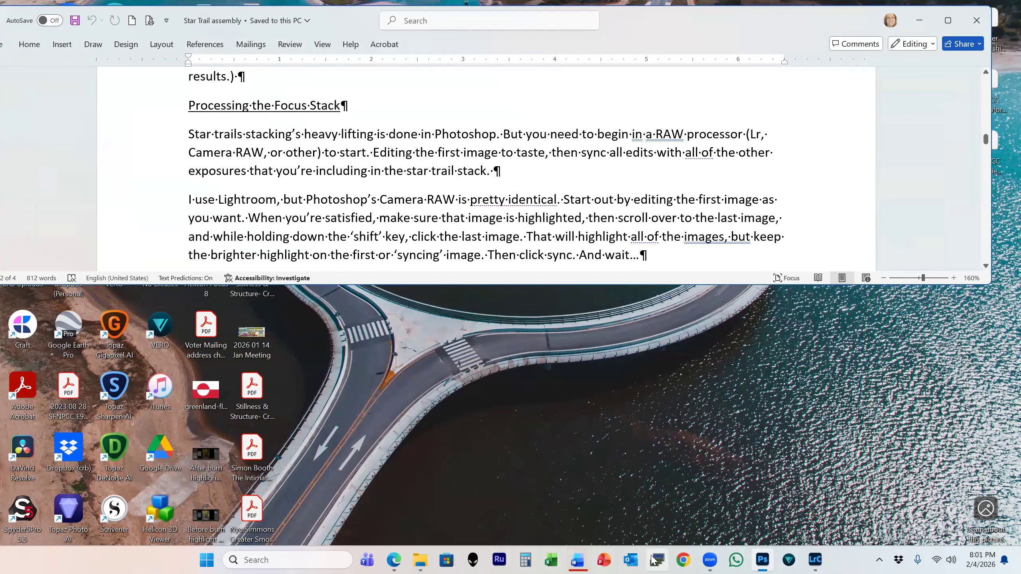
Step: Switch to Photoshop, restore it to a floating window, move the Word document aside, and widen Photoshop across nearly the full screen
click(764, 560)
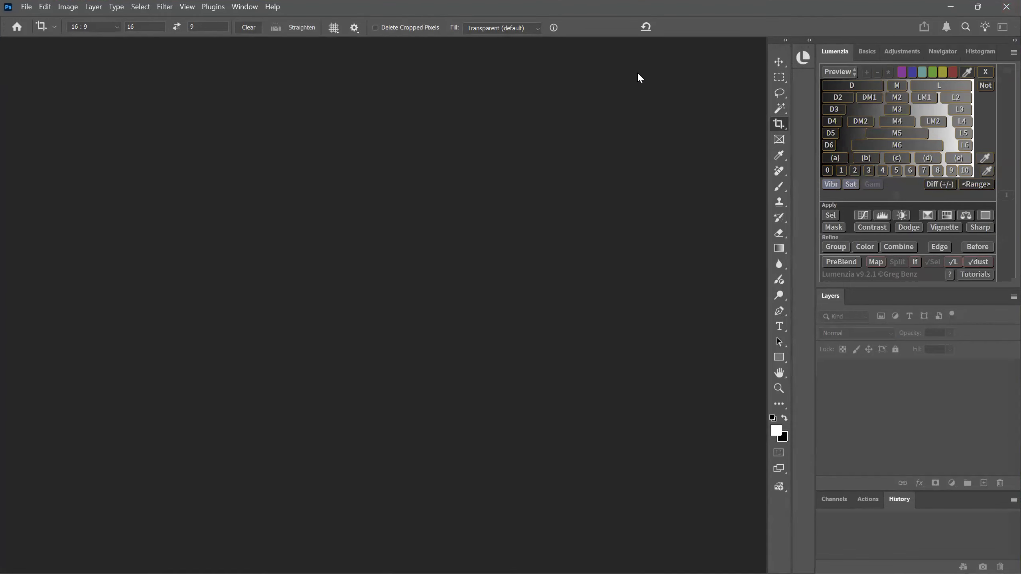
double_click(644, 5)
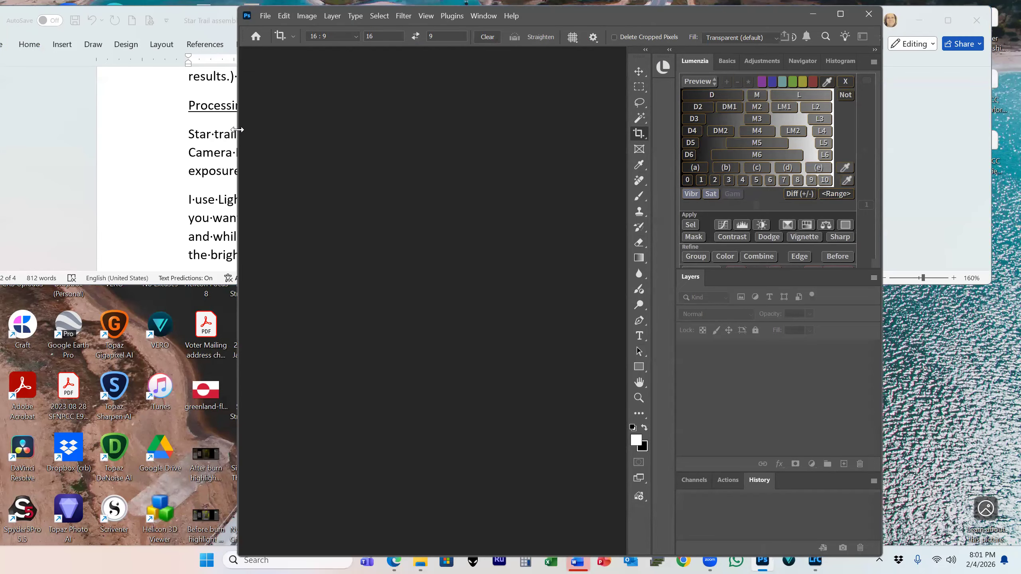
drag(237, 129, 14, 130)
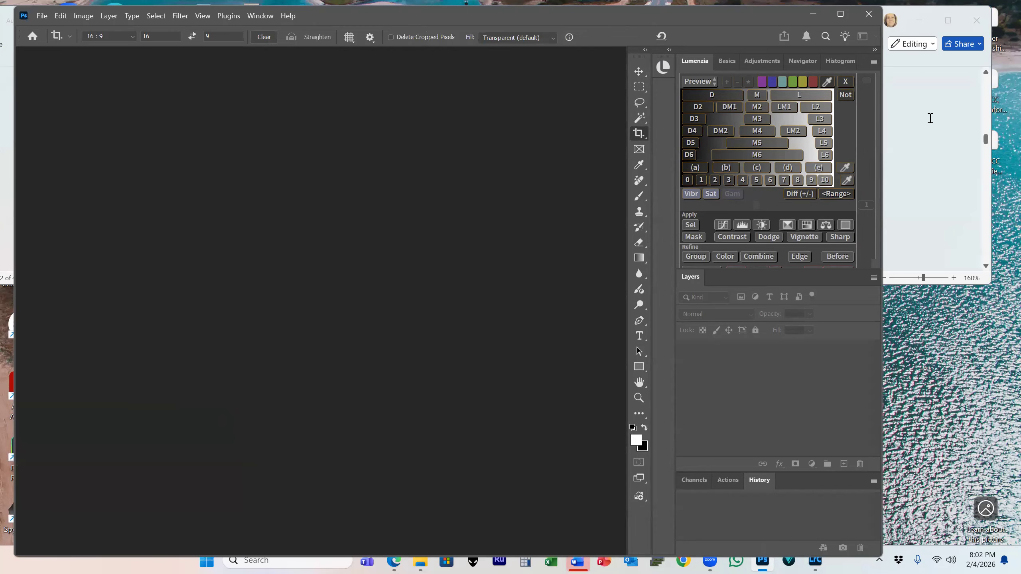
click(932, 212)
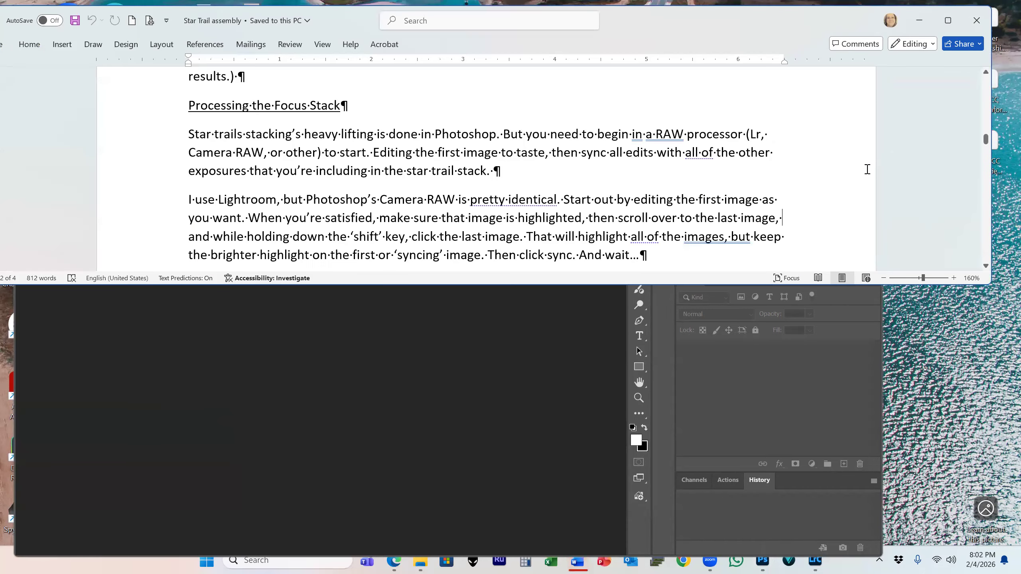
drag(680, 14, 610, 268)
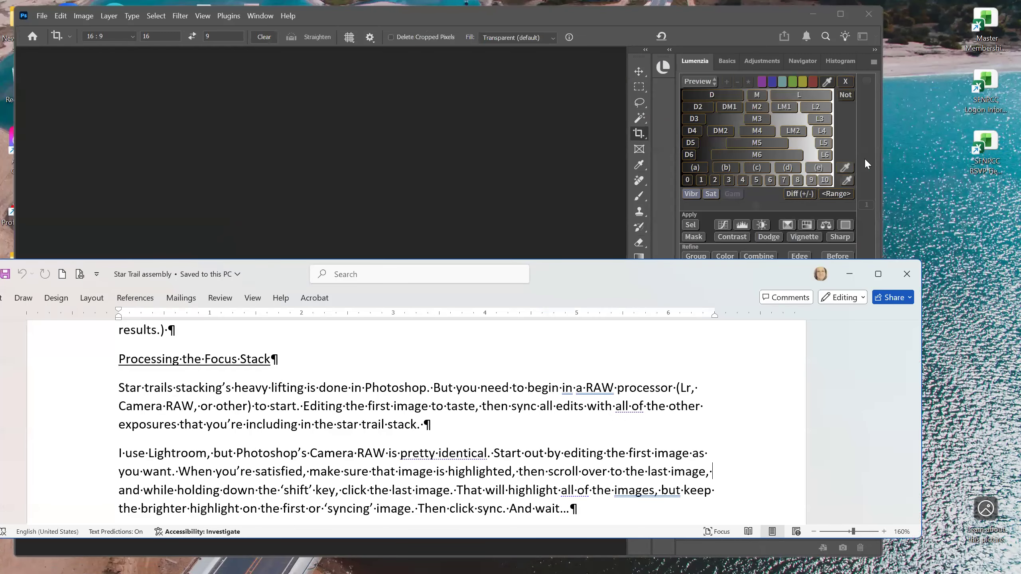
click(882, 155)
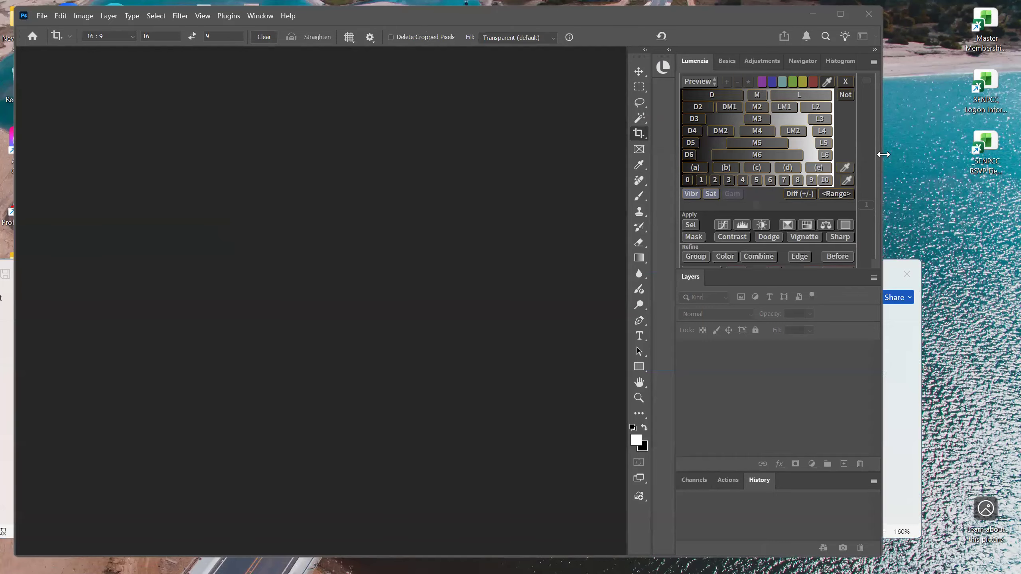
drag(883, 154, 1020, 154)
Step: Enlarge the Star Trail assembly document's window, review its export settings and Image Stacking for Star Trails section, and minimize Word
click(11, 404)
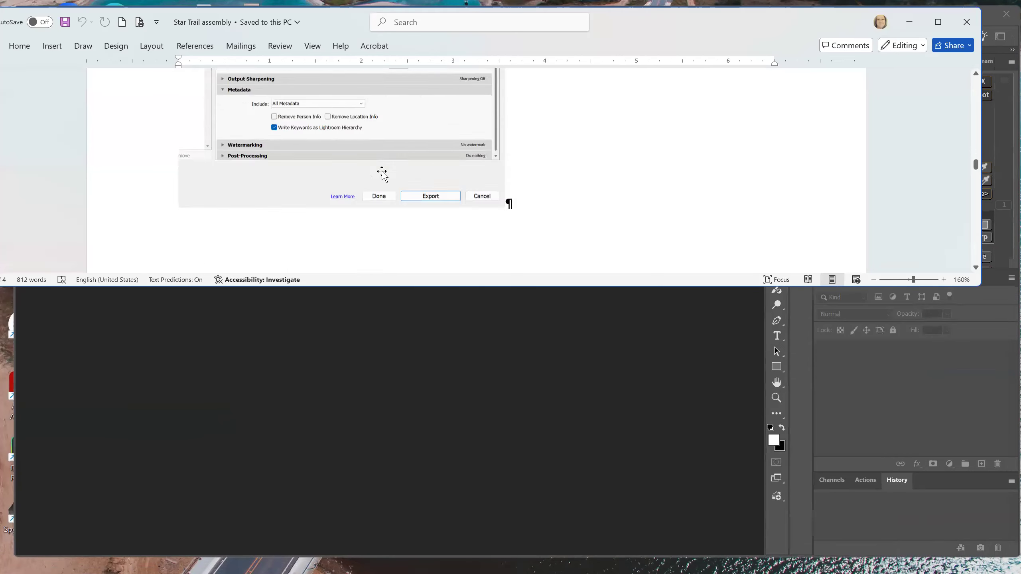
scroll(394, 171, up, 5)
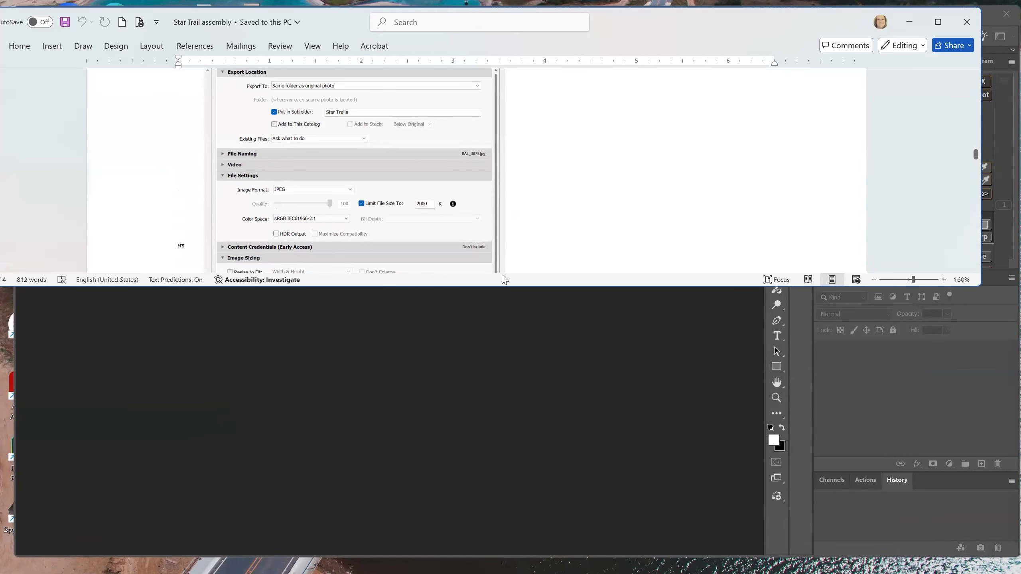
drag(504, 286, 504, 491)
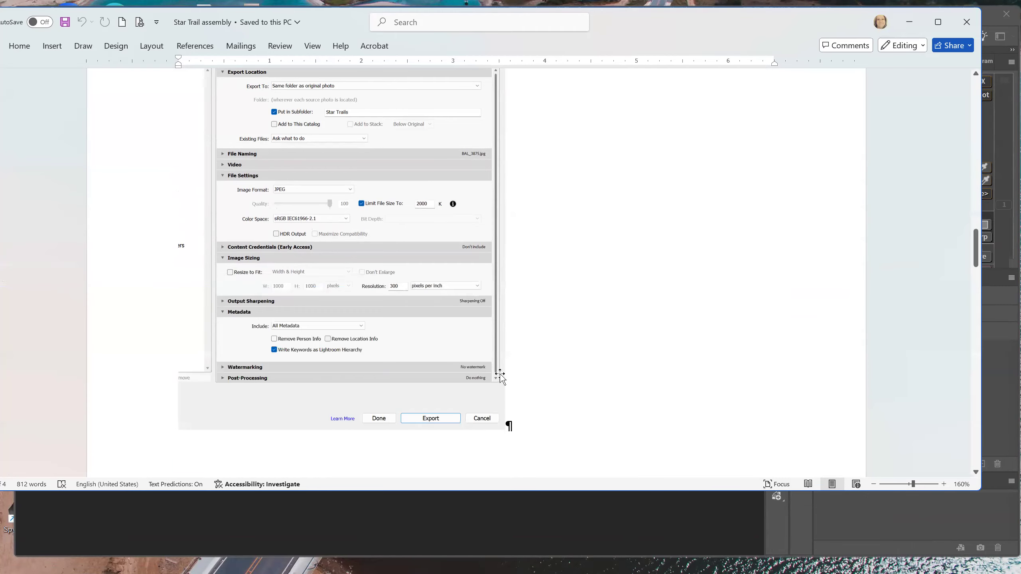
scroll(289, 281, up, 4)
scroll(506, 361, down, 12)
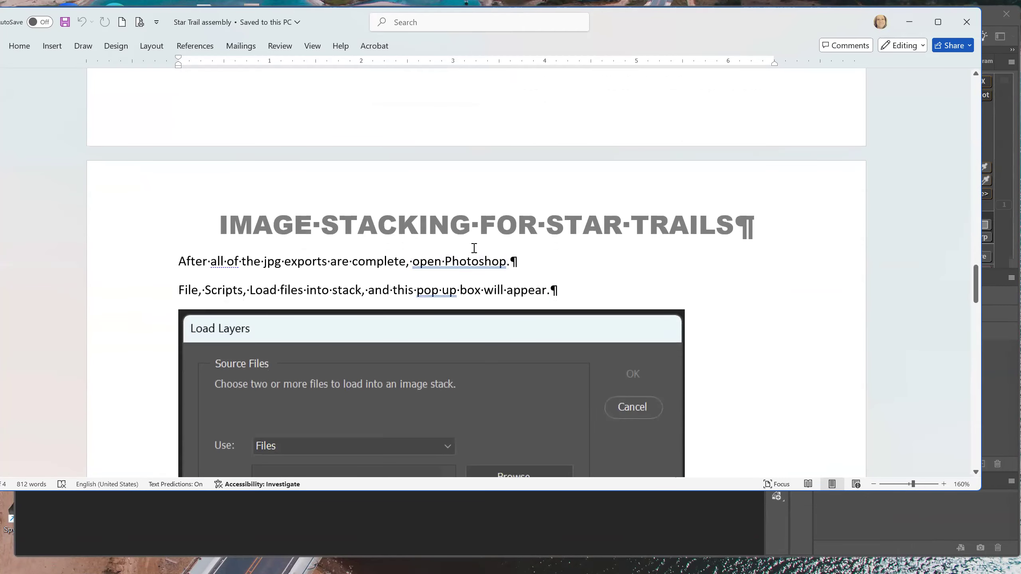
scroll(474, 248, down, 3)
scroll(474, 247, up, 2)
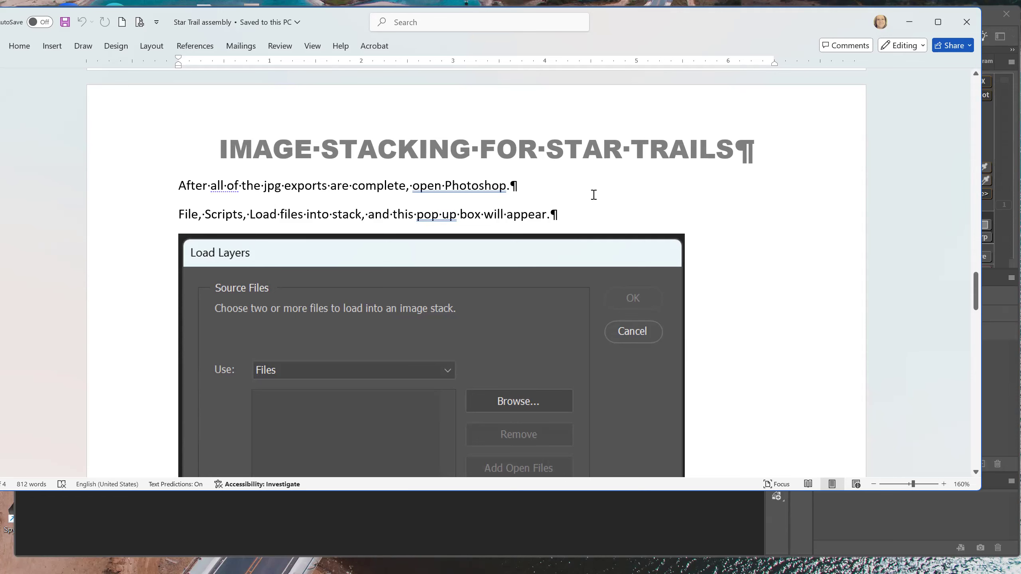
click(909, 21)
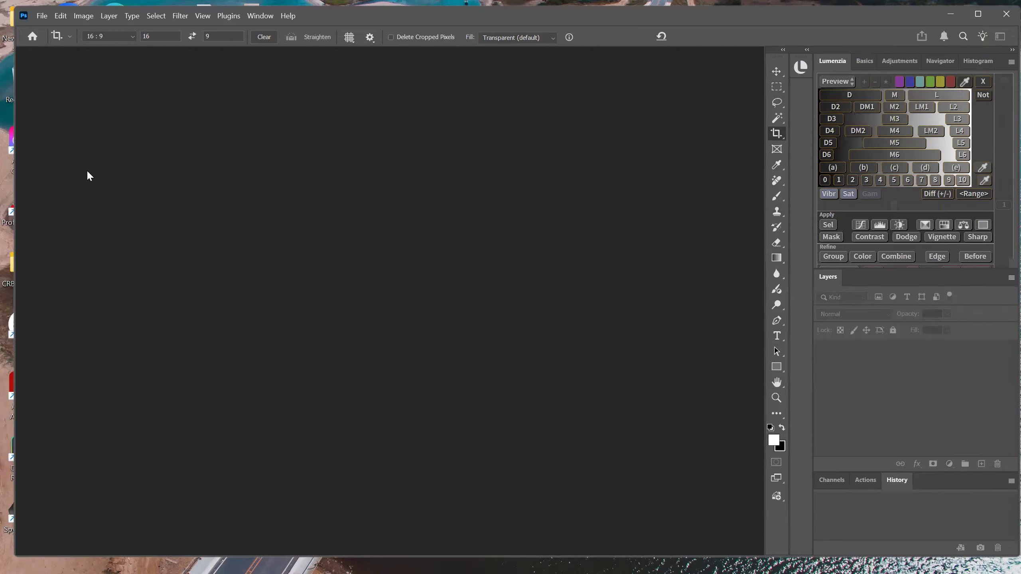
Step: Start Load Files into Stack in Photoshop and browse for source files in the Star Trails folder inside 2018 08 10 Anhinga Night
key(alt+f)
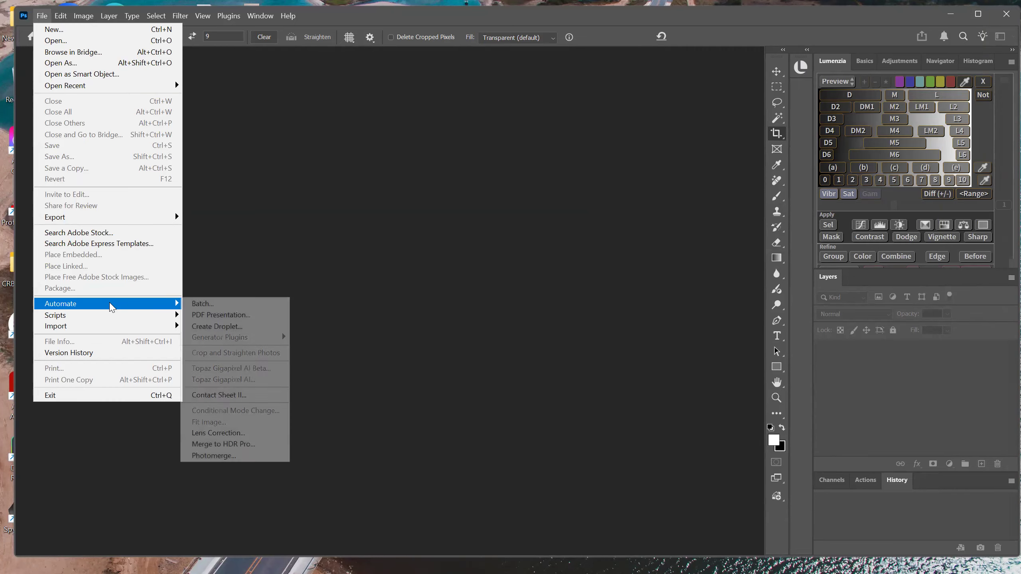
mouse_move(71, 319)
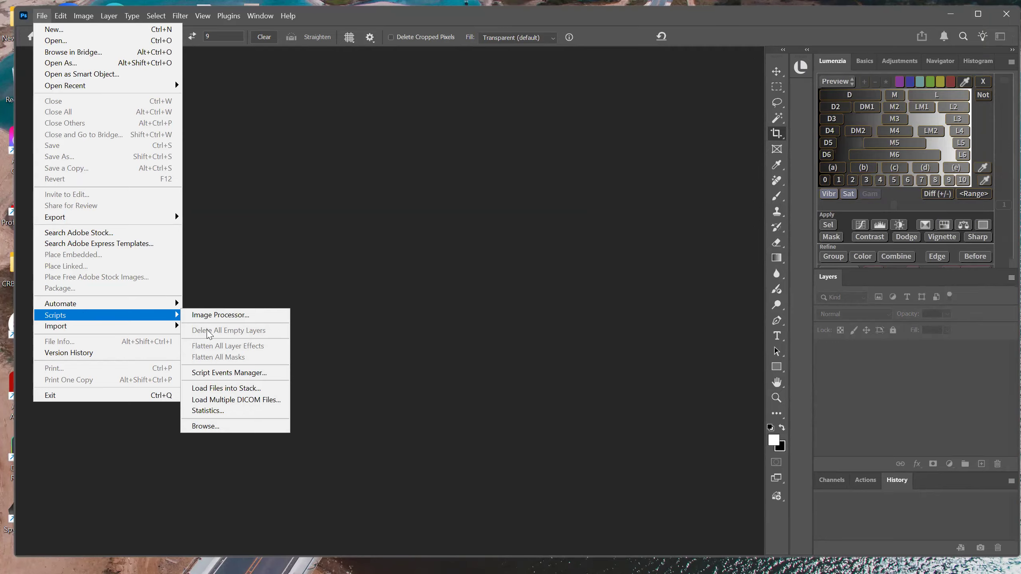
click(228, 394)
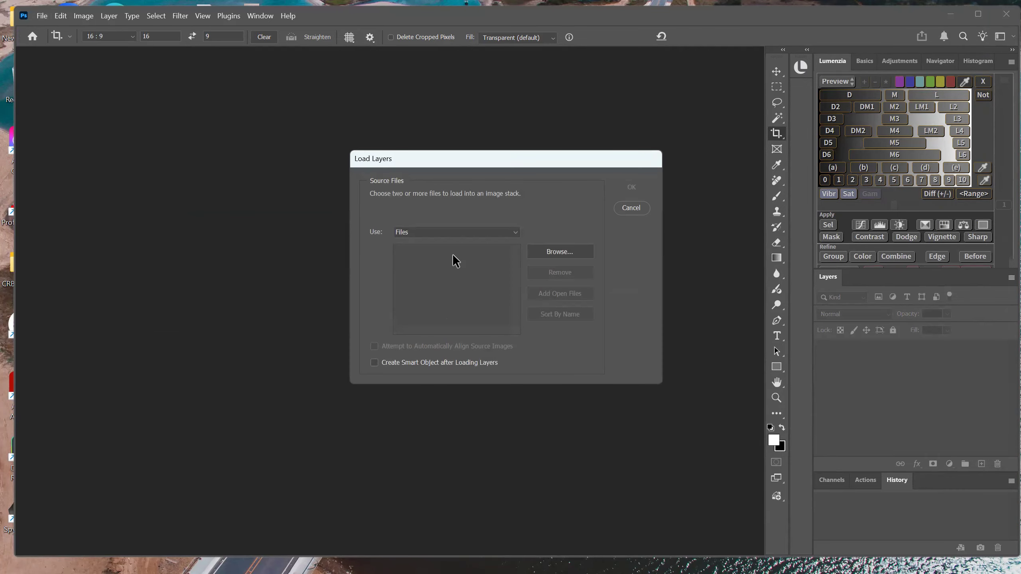
drag(411, 161, 378, 152)
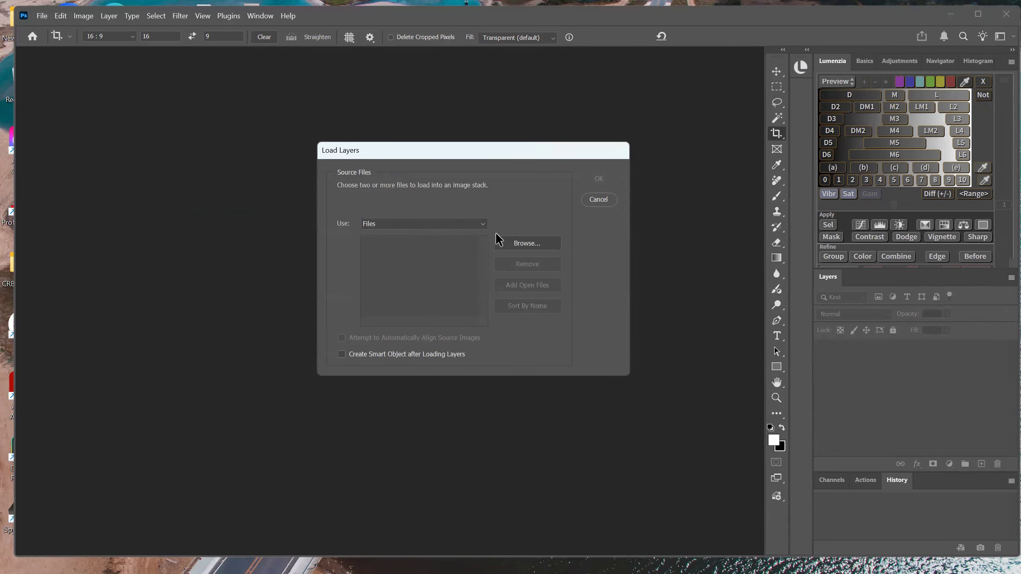
click(522, 243)
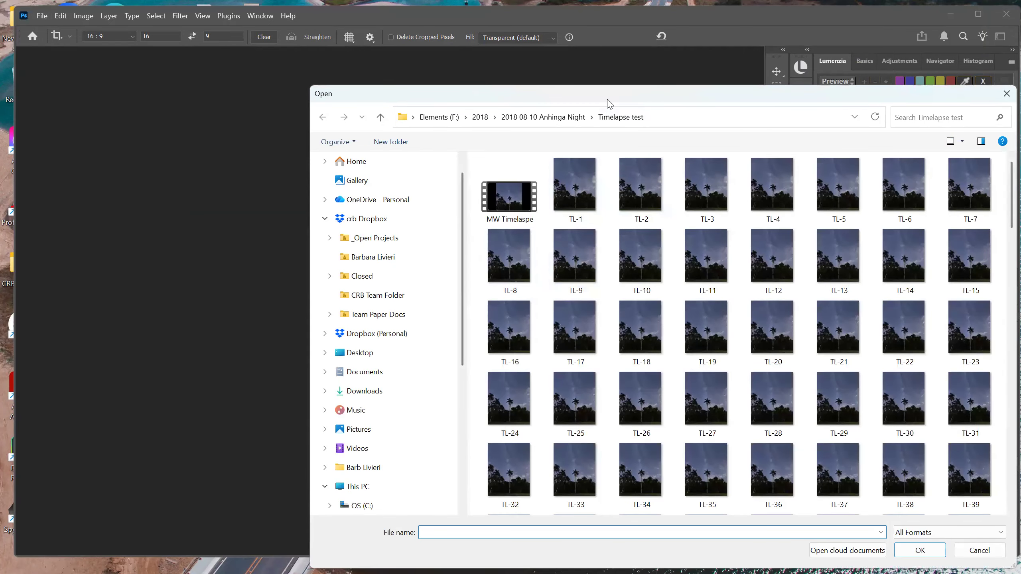
drag(577, 107, 483, 96)
click(451, 108)
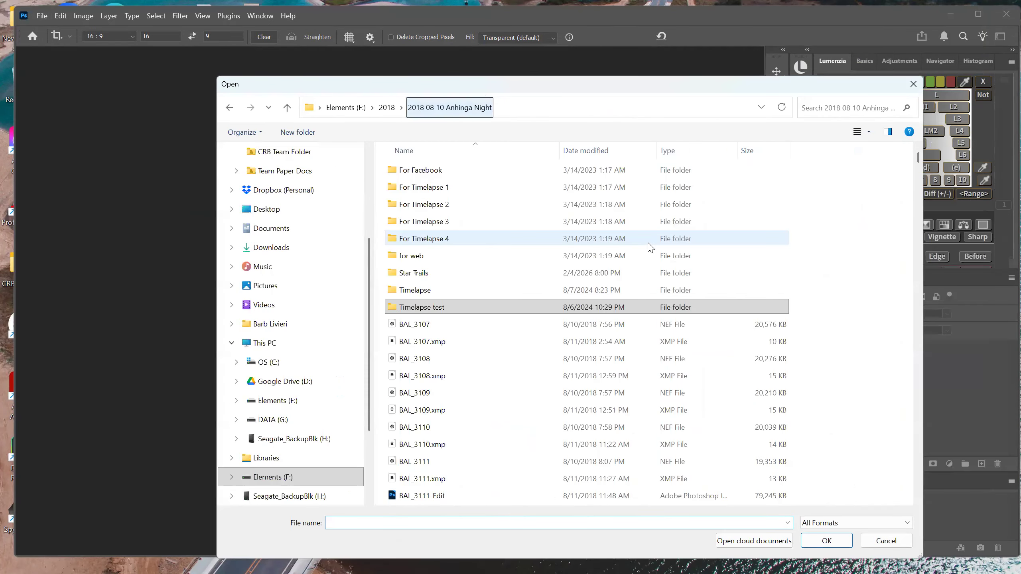
click(420, 274)
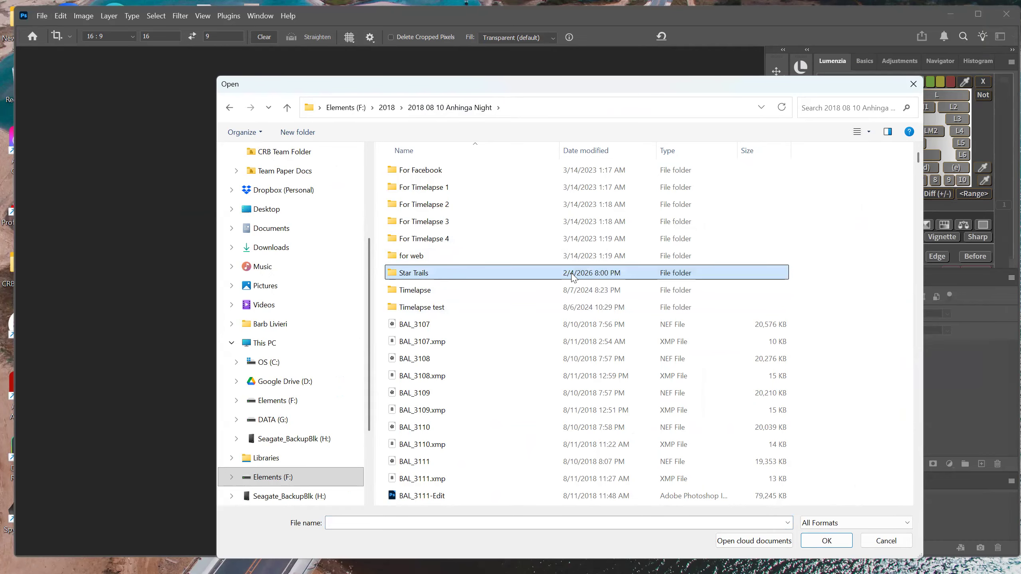
double_click(425, 277)
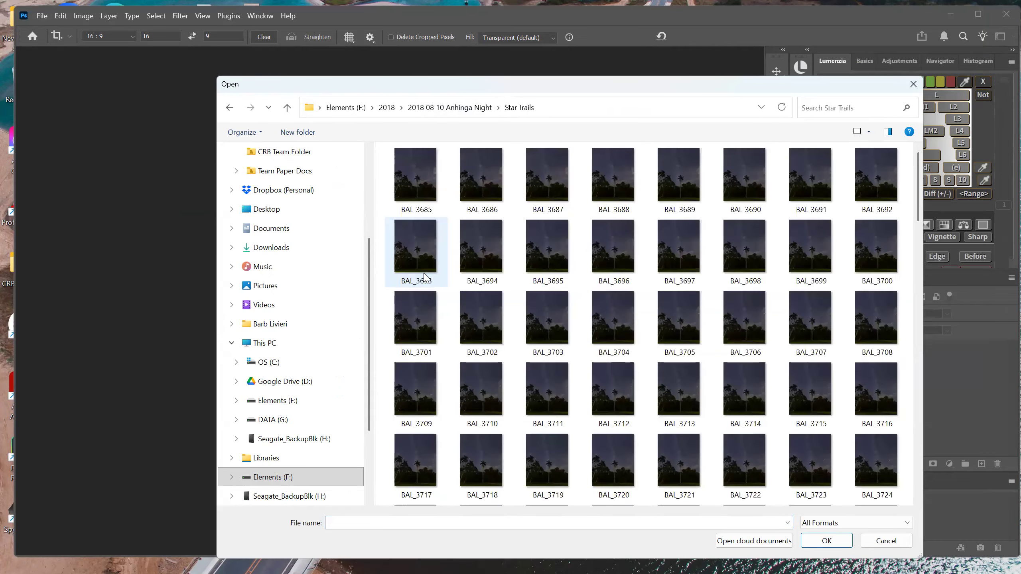
Step: Choose all images from BAL_3685 through BAL_3884 in the Star Trails folder as source files for the image stack
click(418, 186)
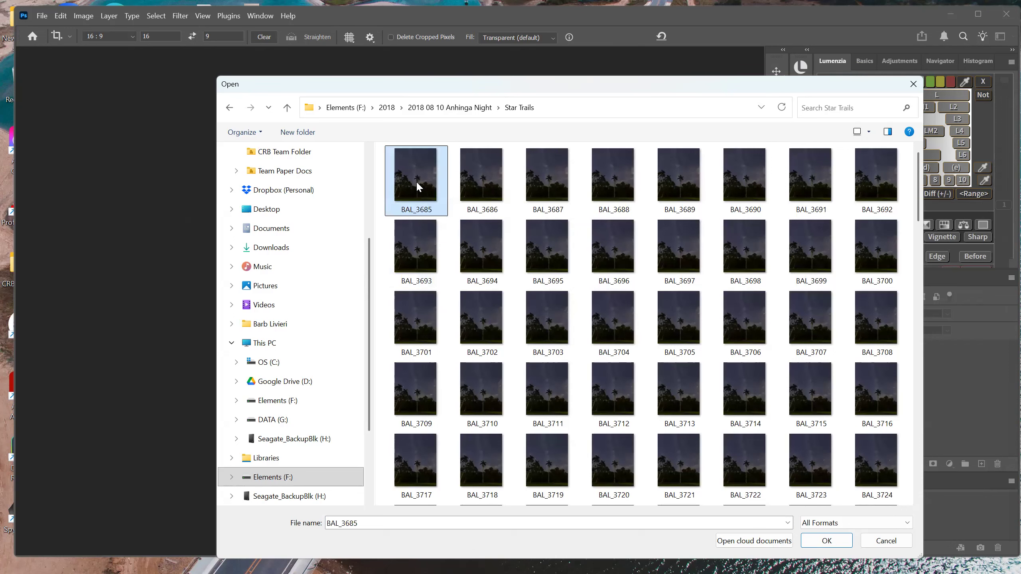
scroll(644, 278, down, 5)
scroll(646, 282, down, 8)
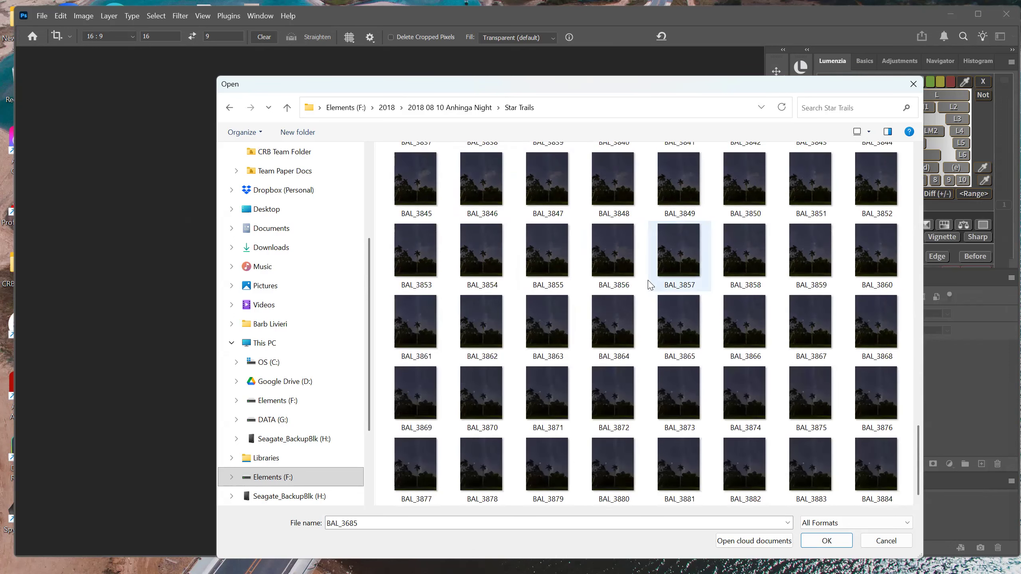
shift+click(868, 468)
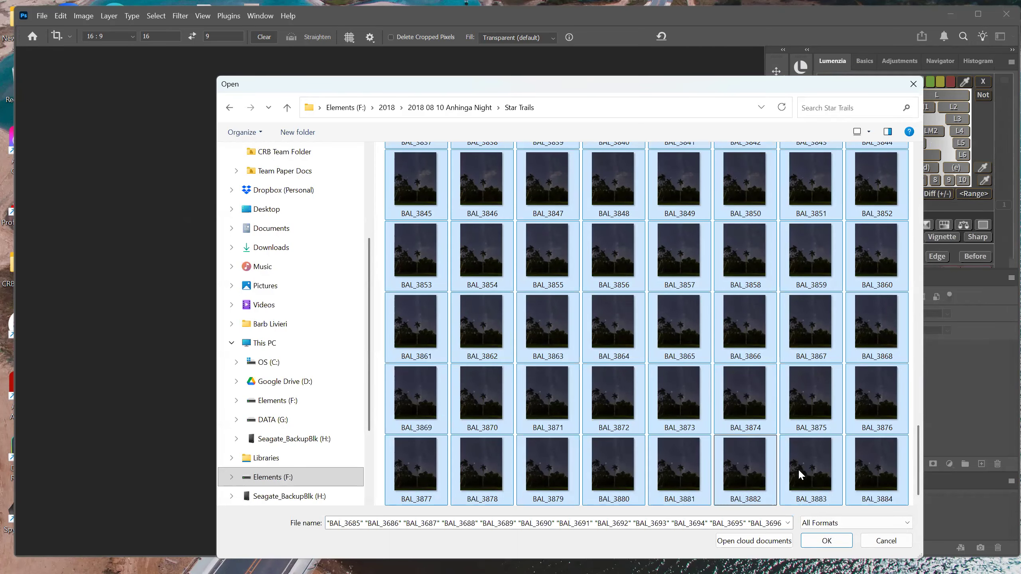
scroll(569, 308, up, 10)
scroll(569, 308, down, 10)
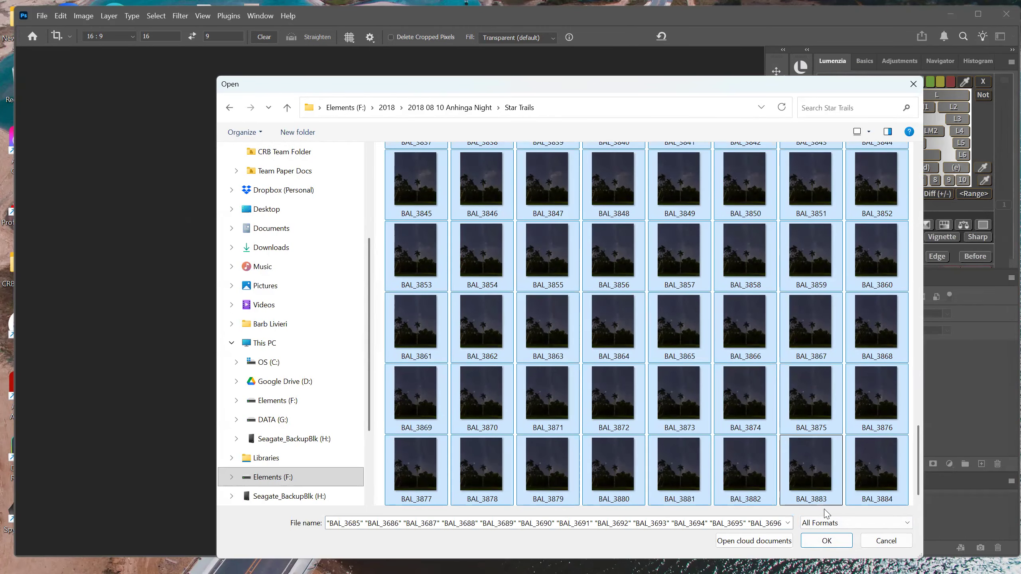
click(826, 541)
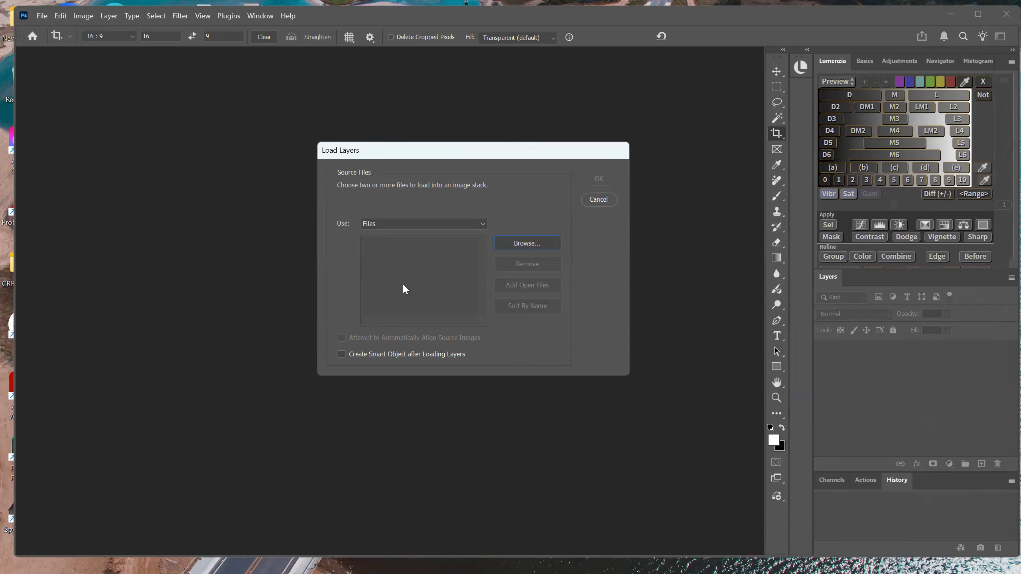
click(526, 243)
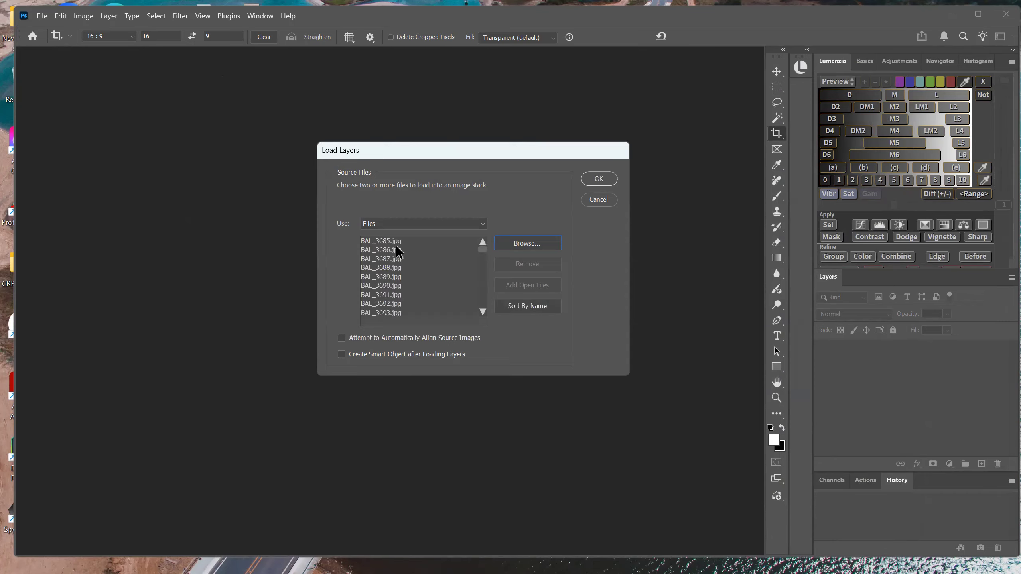
Step: Check the whole list of source files and load them as layers of one image stack
scroll(391, 256, down, 20)
scroll(394, 260, down, 13)
drag(485, 281, 487, 314)
scroll(413, 291, up, 20)
scroll(414, 285, up, 3)
click(598, 179)
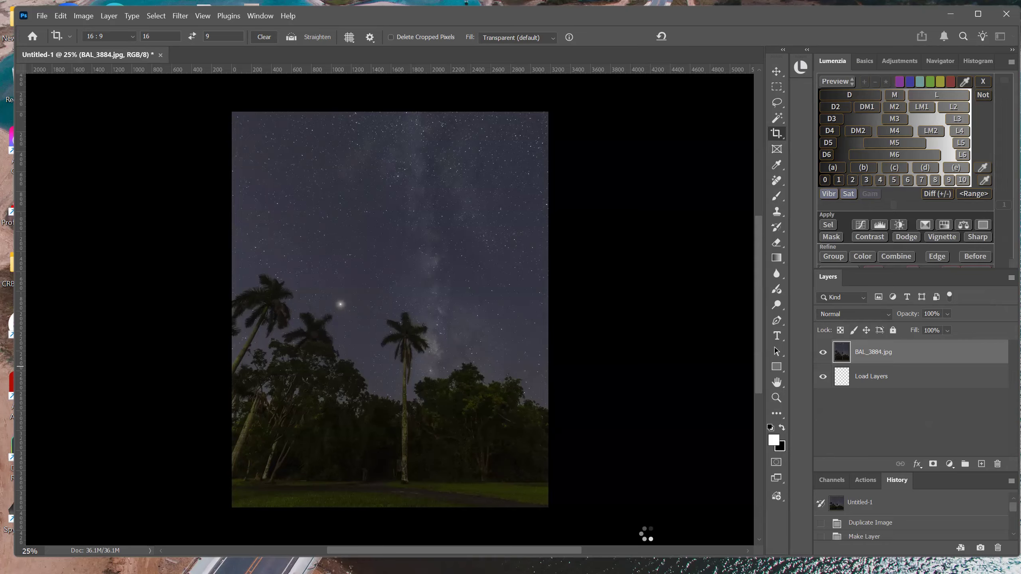
Step: Examine the order of the loaded image layers from the top to the bottom of the stack
mouse_move(430, 561)
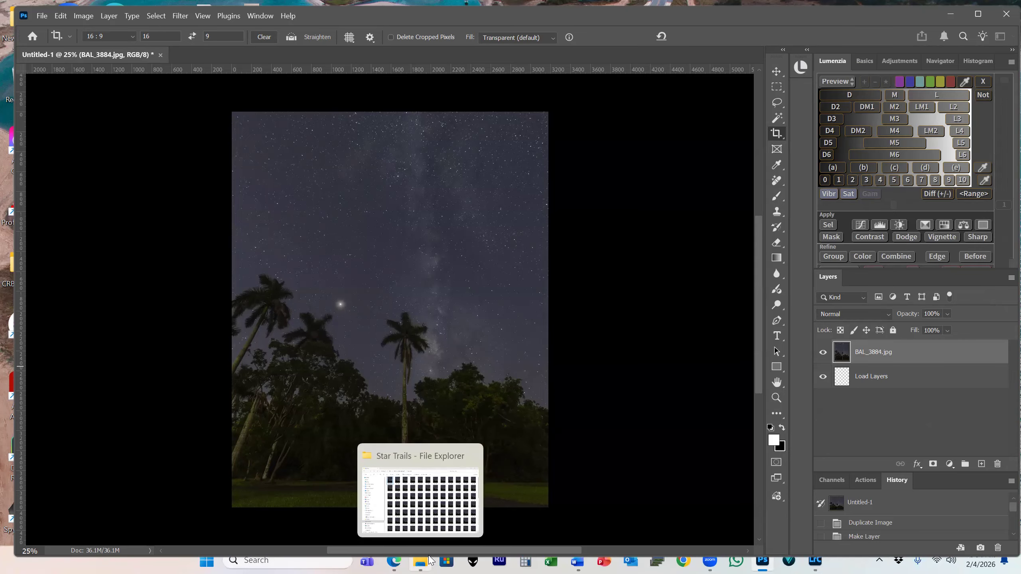
mouse_move(393, 560)
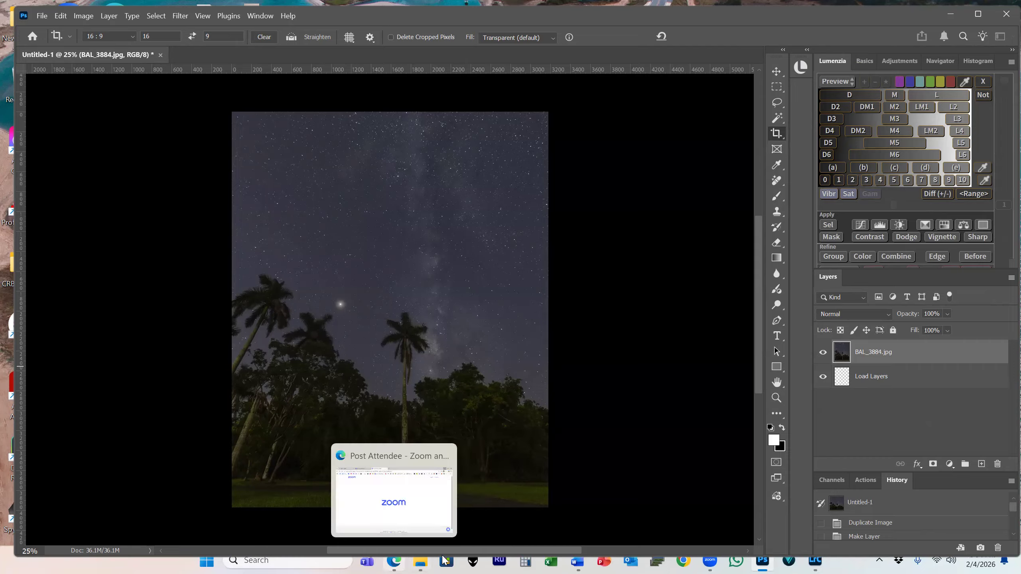
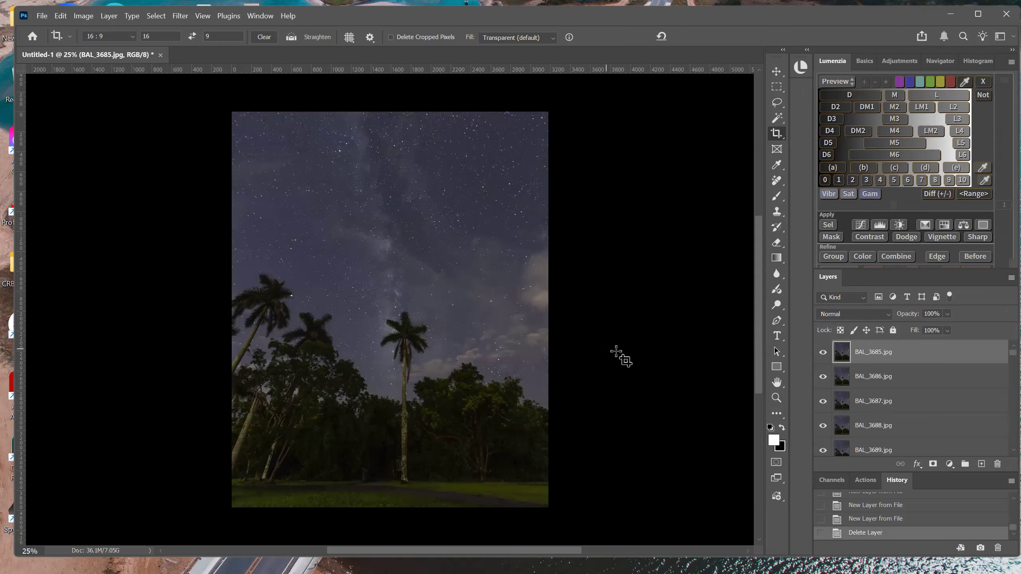
scroll(924, 390, down, 1)
scroll(924, 390, down, 5)
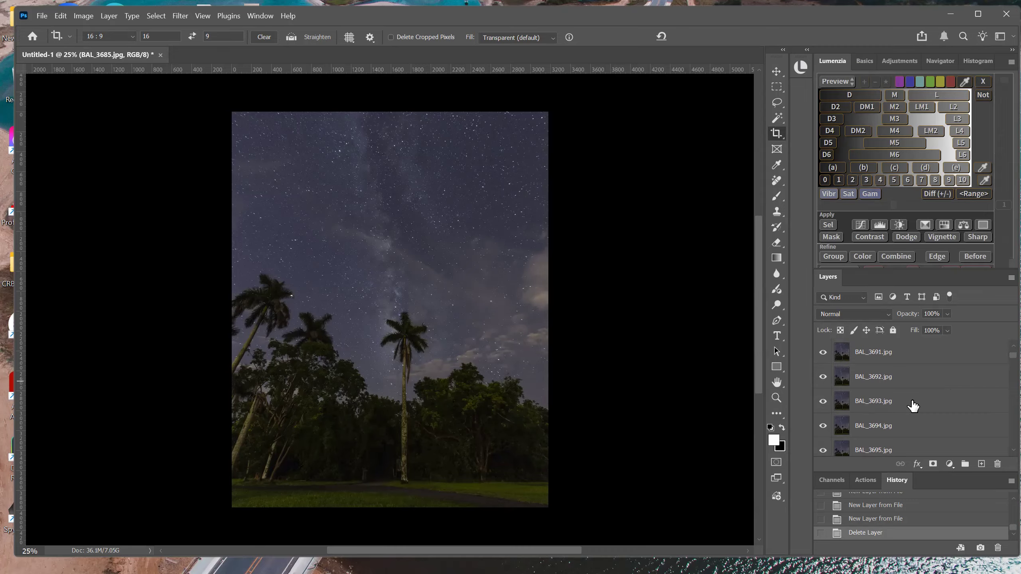
scroll(905, 374, down, 6)
scroll(905, 387, down, 13)
scroll(899, 404, down, 8)
drag(1011, 392, 1005, 336)
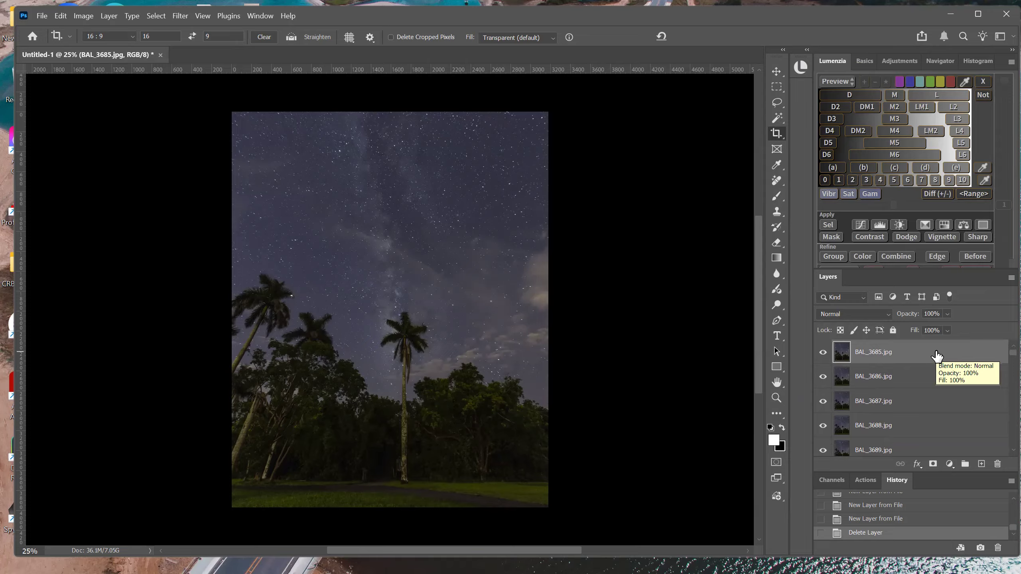
Step: Try to select all layers at once with Select All, checking the Move and Lasso tools before returning to Crop
key(ctrl+a)
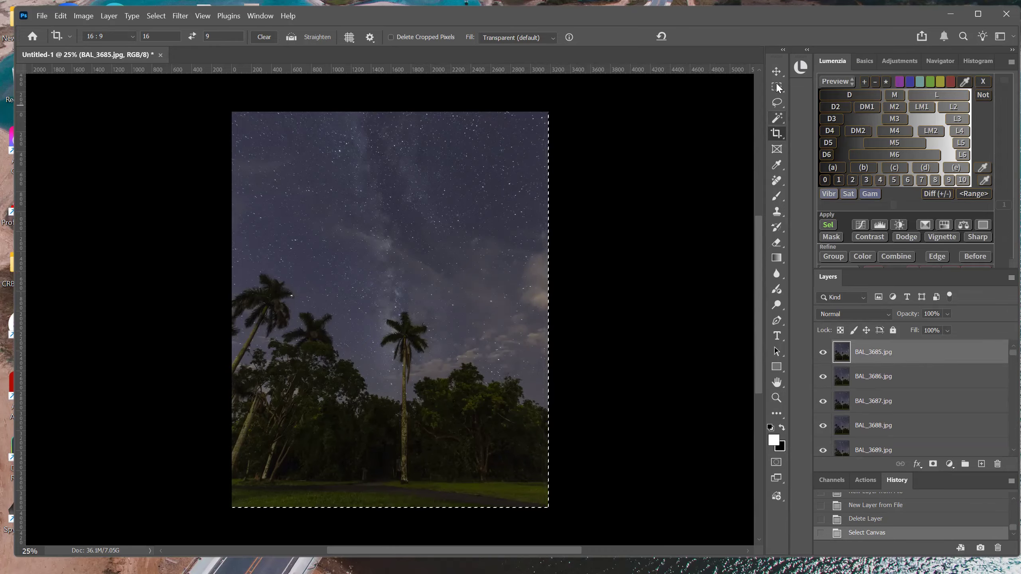
click(776, 71)
click(567, 200)
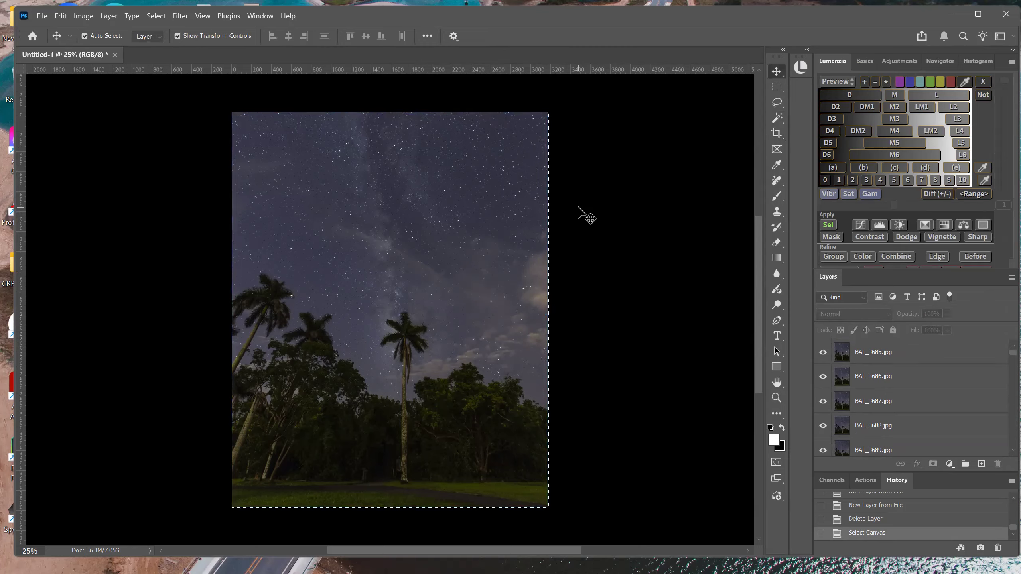
click(886, 358)
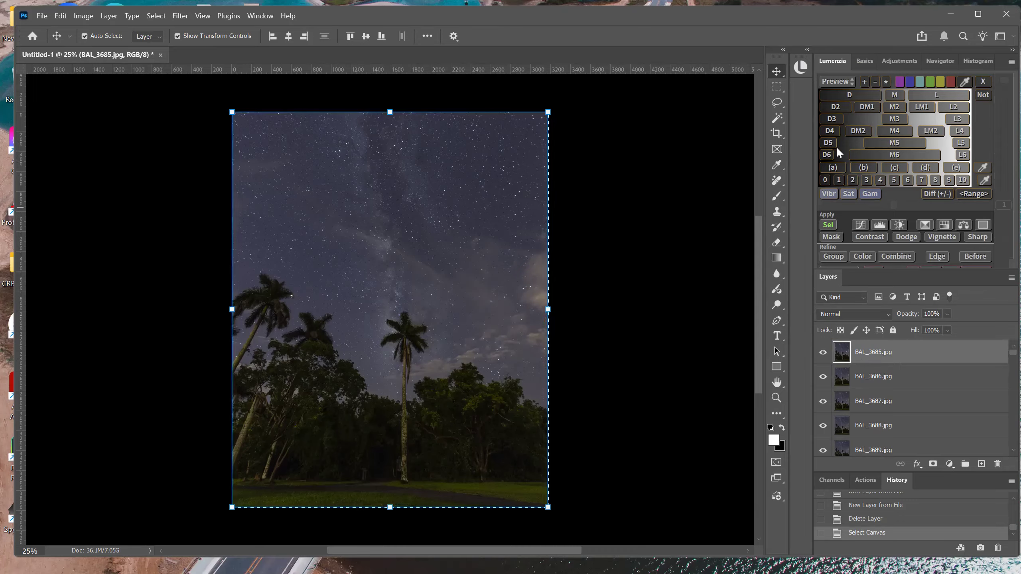
click(778, 105)
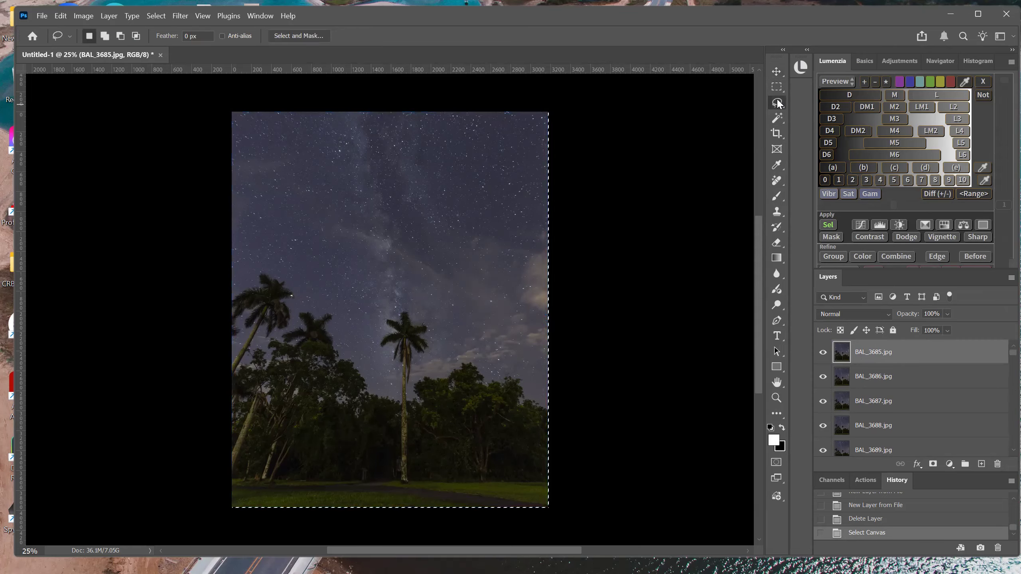
click(777, 77)
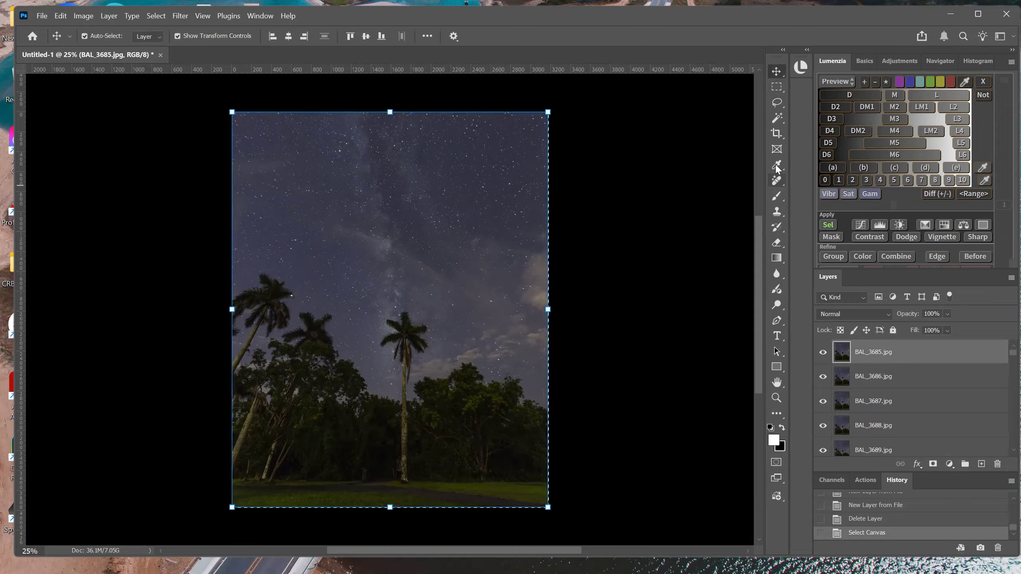
click(776, 133)
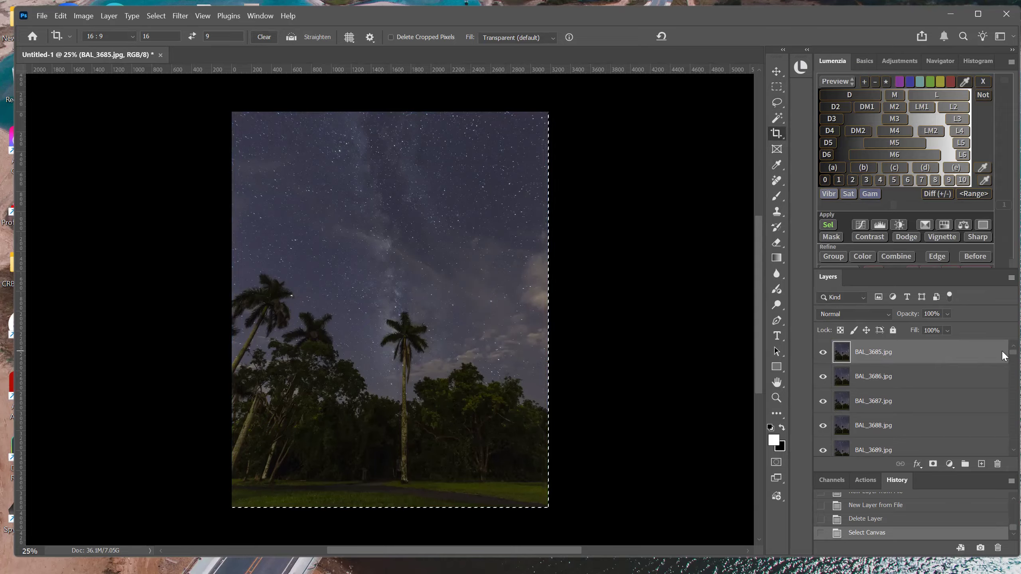
Step: Select all layers from BAL_3685.jpg through BAL_3884.jpg and set their blending mode to Lighten
scroll(905, 398, down, 20)
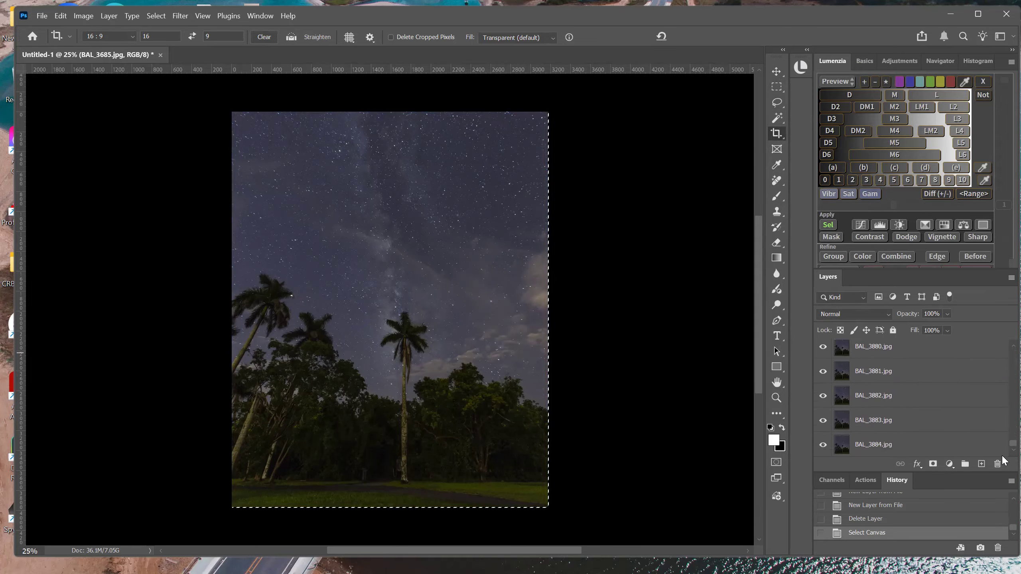
shift+click(864, 451)
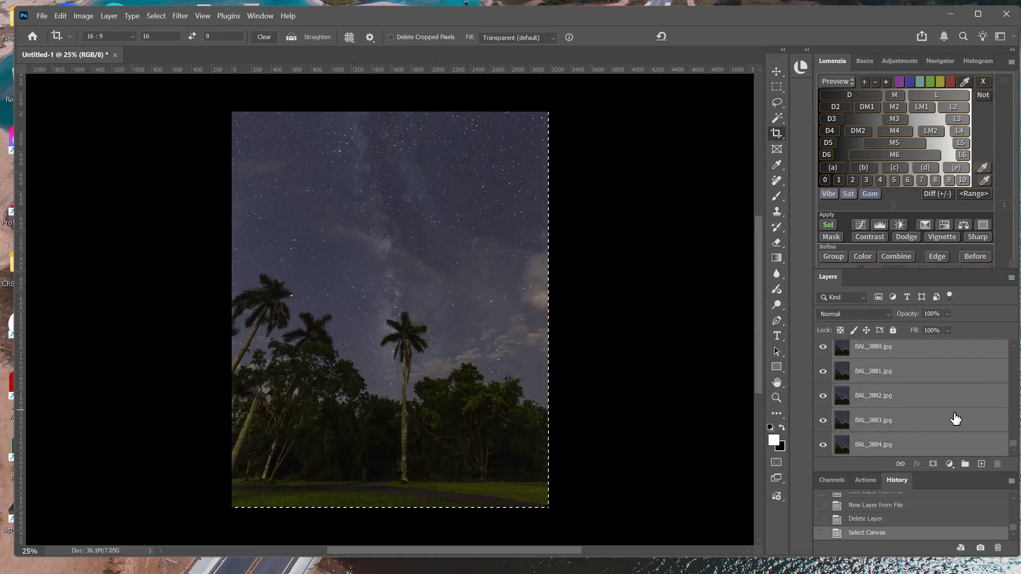
drag(1002, 441, 1002, 332)
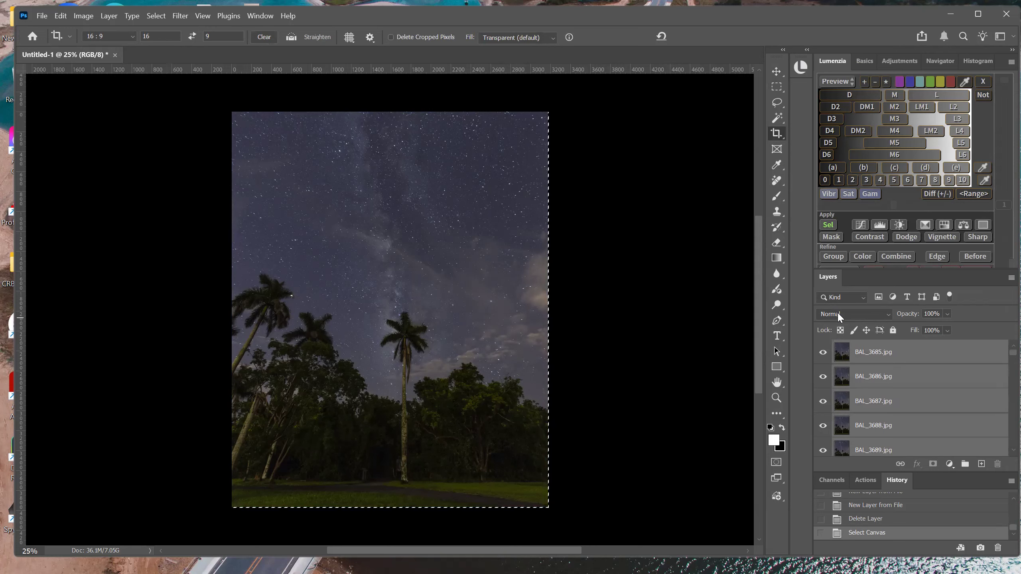
click(888, 314)
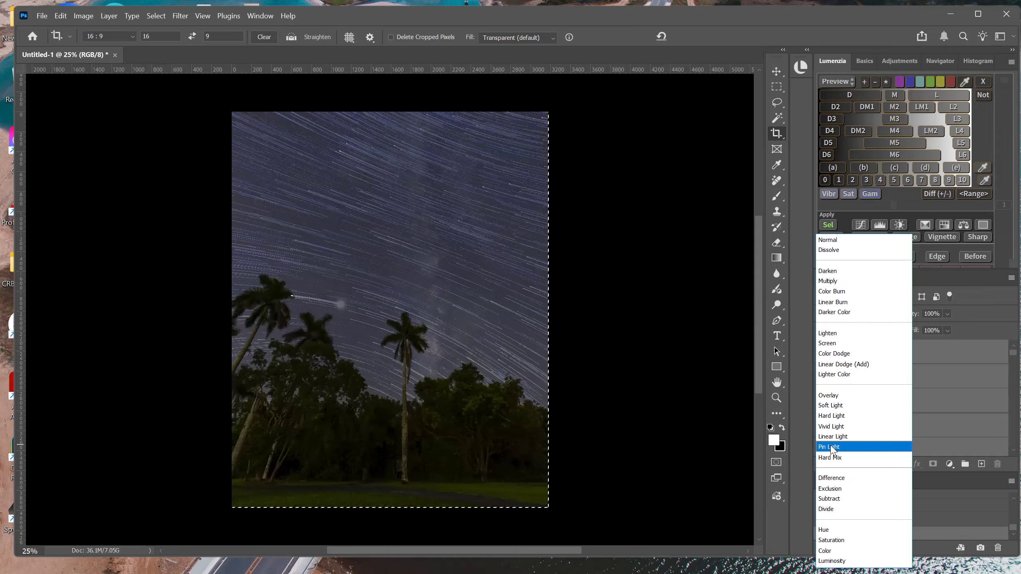
click(826, 334)
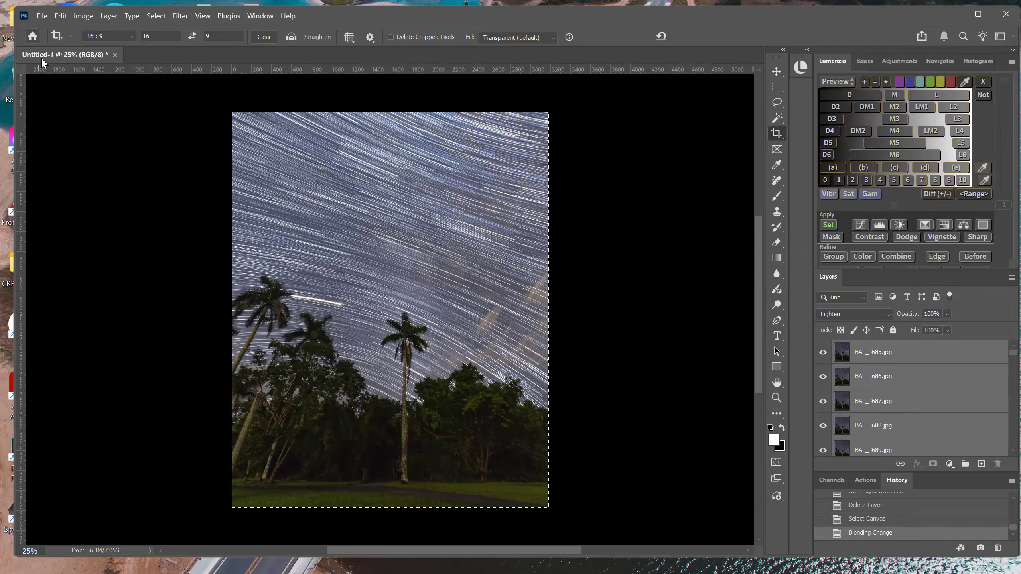
Step: Open Save for Web for the star-trail composite and bring the whole image into the preview at 25%
click(42, 16)
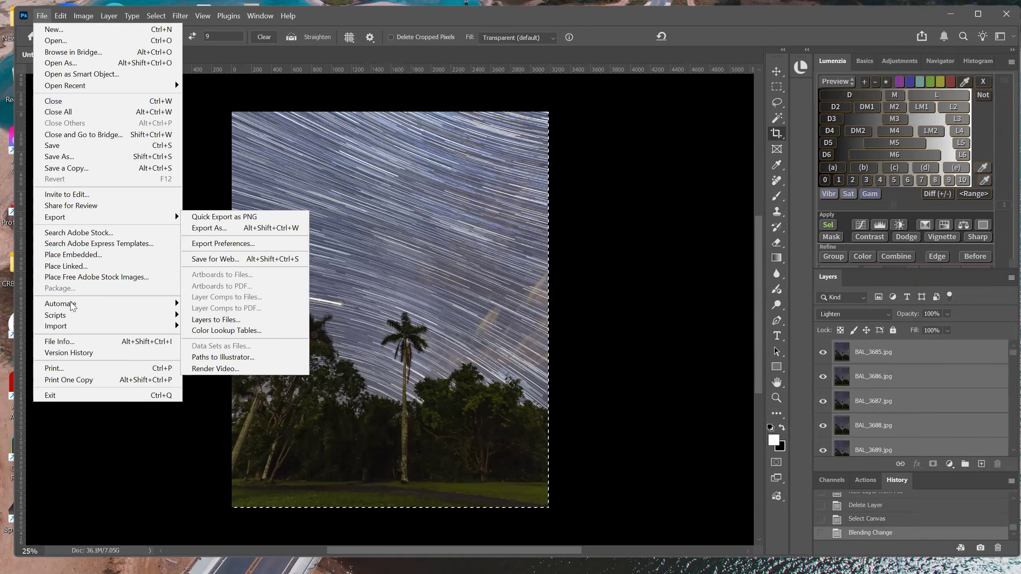
mouse_move(96, 220)
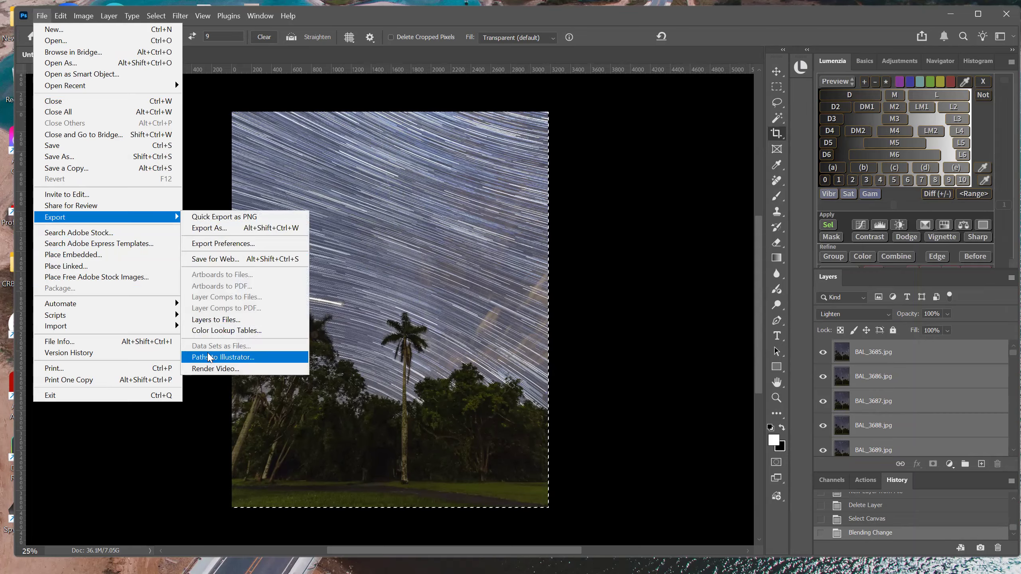
click(218, 260)
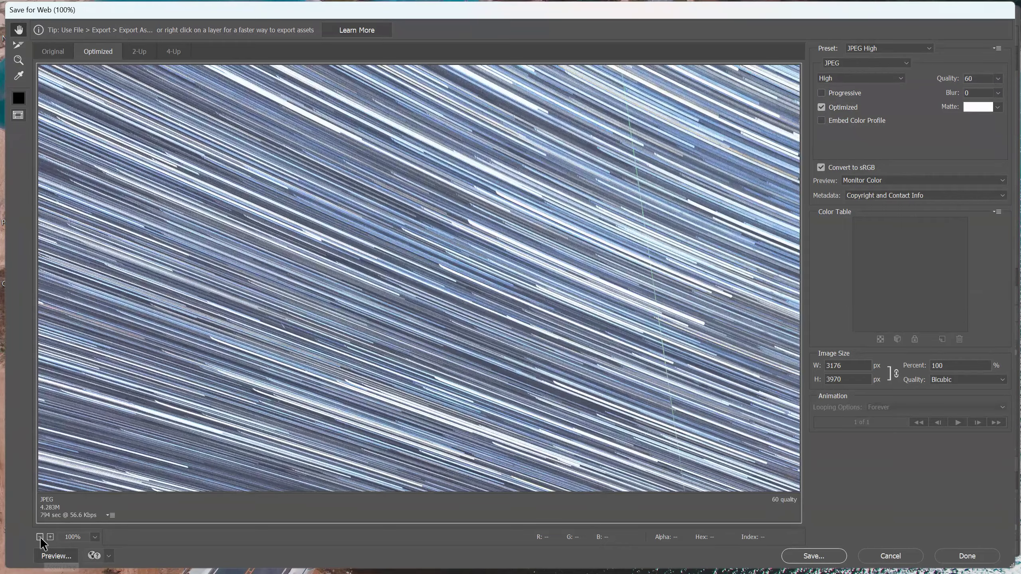
click(40, 537)
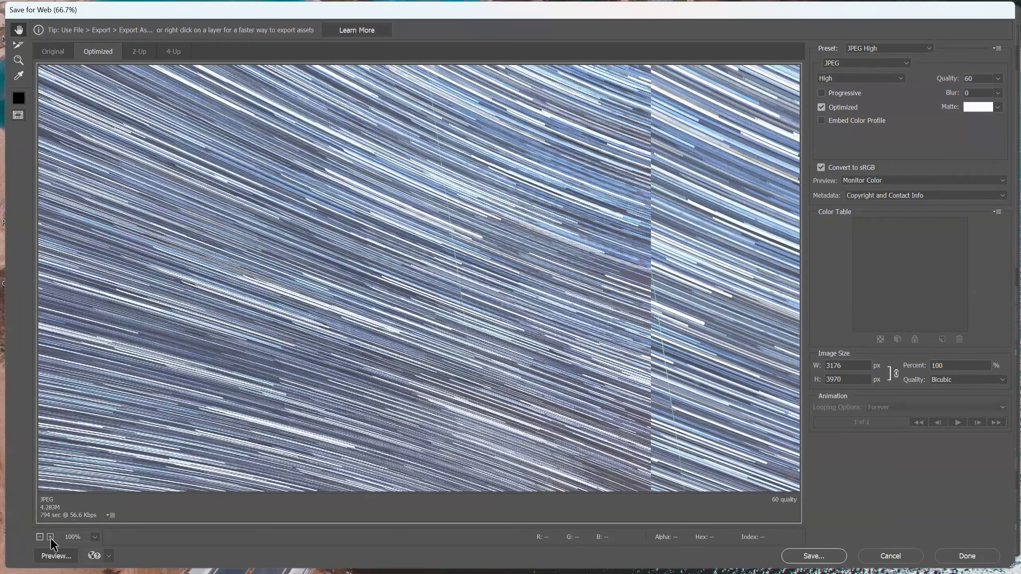
click(40, 537)
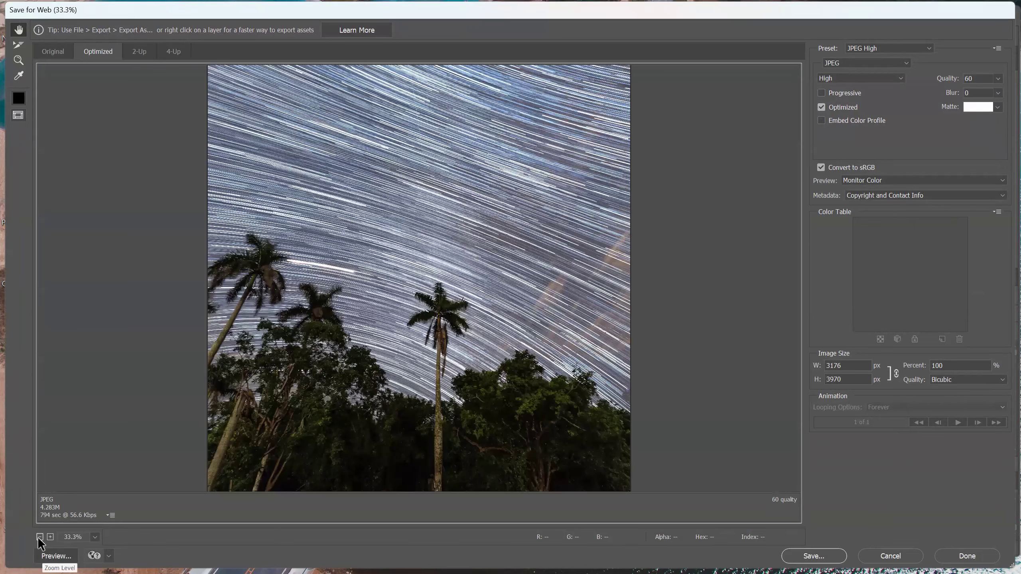
click(40, 537)
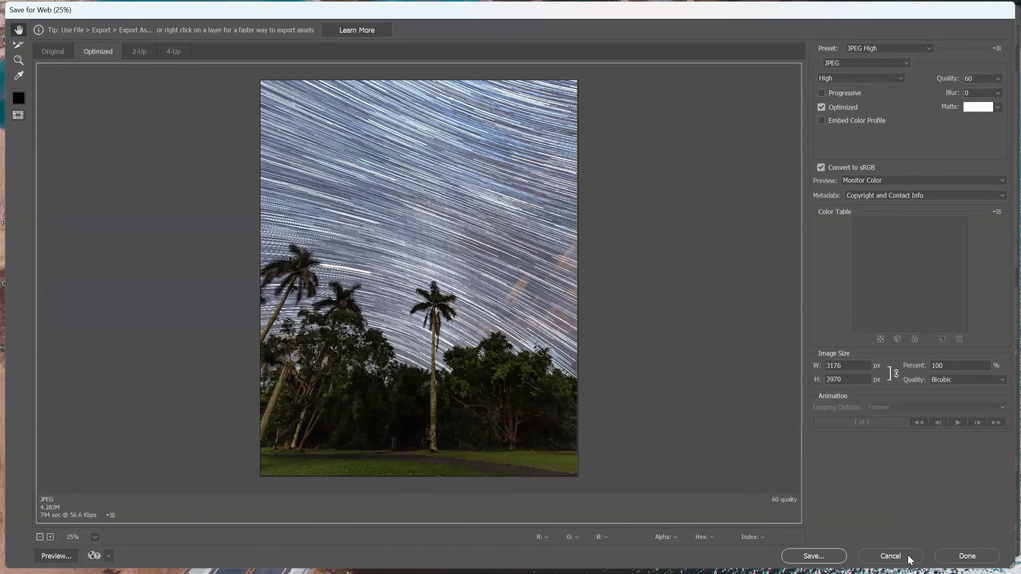
Step: Start saving the optimized JPEG and choose the Star Trails folder under Elements (F:), 2018, 2018 08 10 Anhinga Night as its location
click(814, 558)
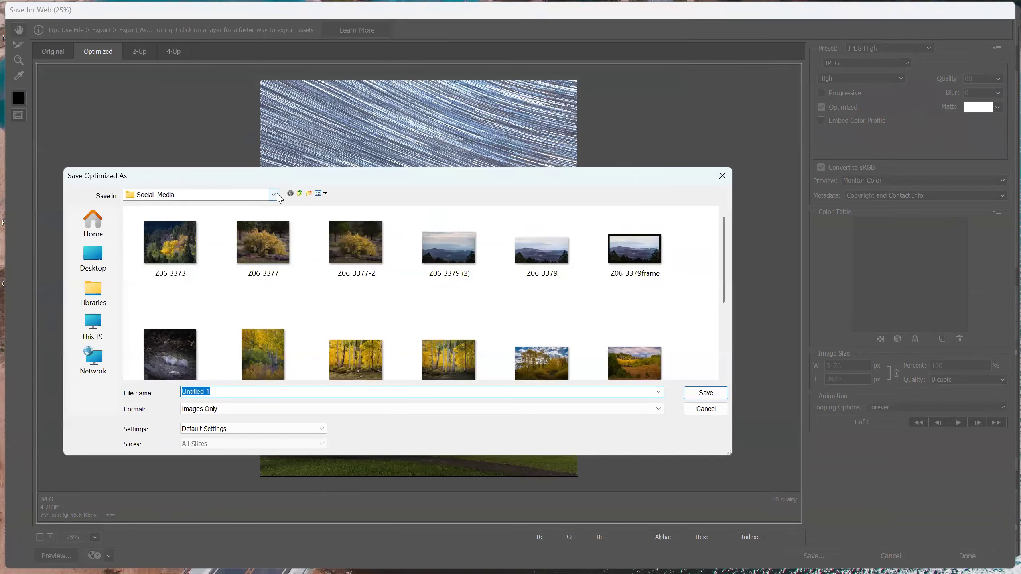
click(273, 194)
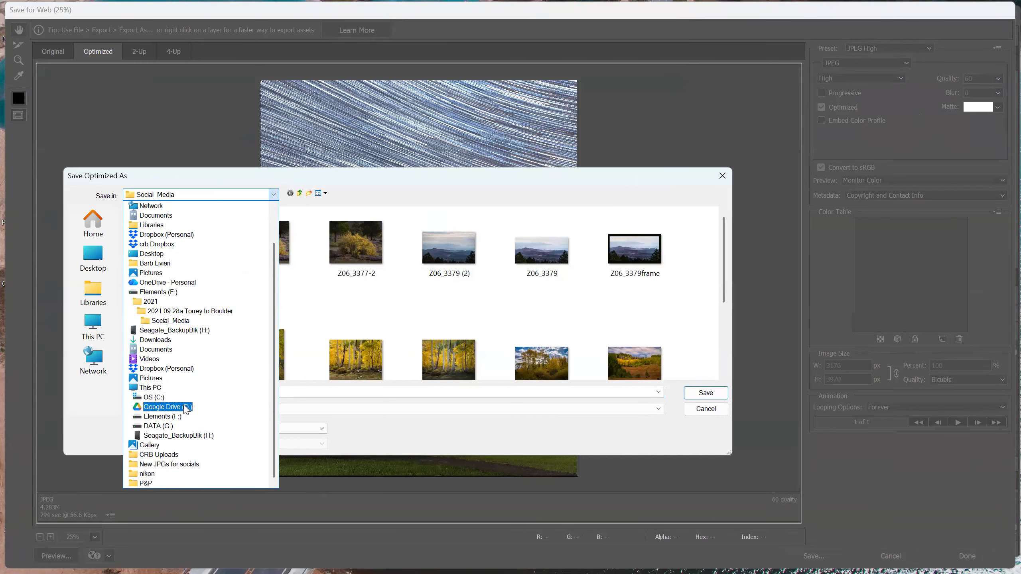
click(169, 418)
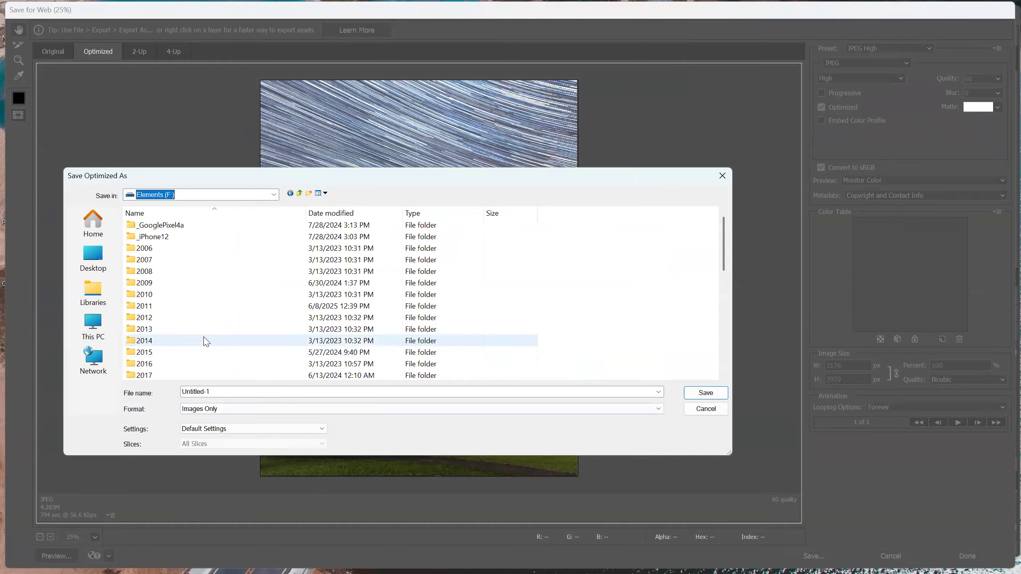
double_click(173, 329)
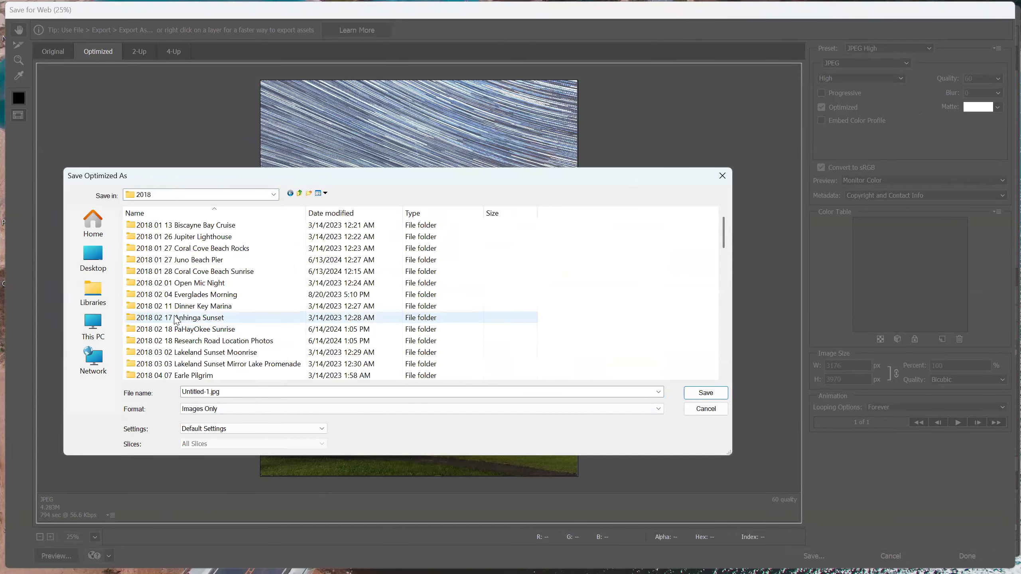
scroll(220, 332, down, 6)
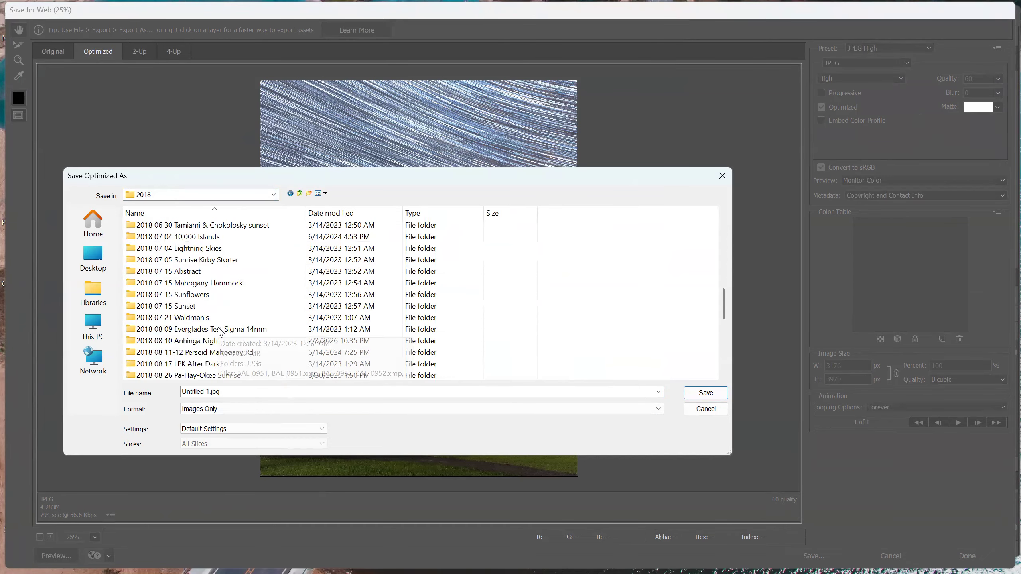
double_click(200, 345)
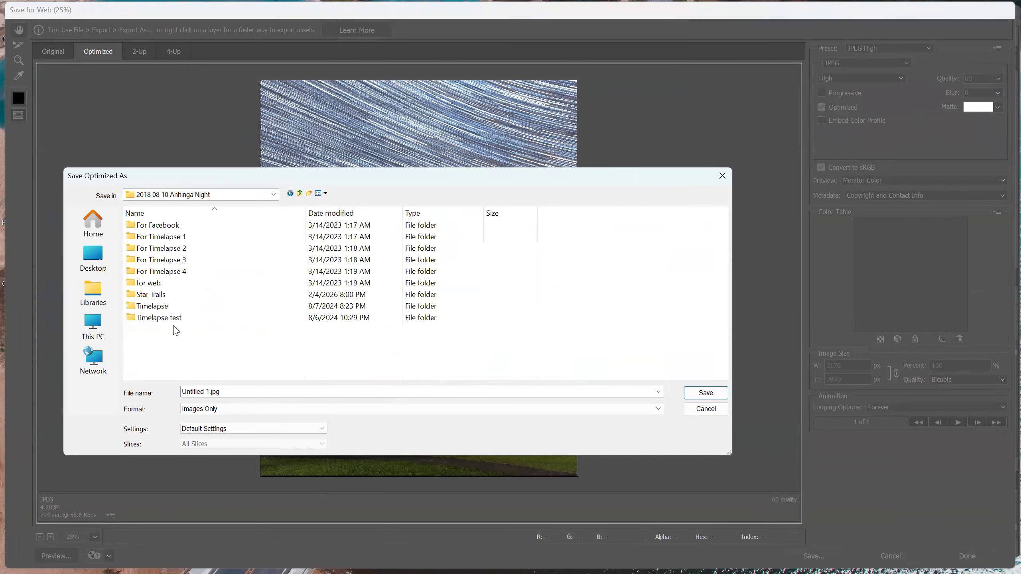
double_click(150, 293)
Step: Name the optimized JPEG "Star Trails" and save it
double_click(216, 391)
double_click(208, 393)
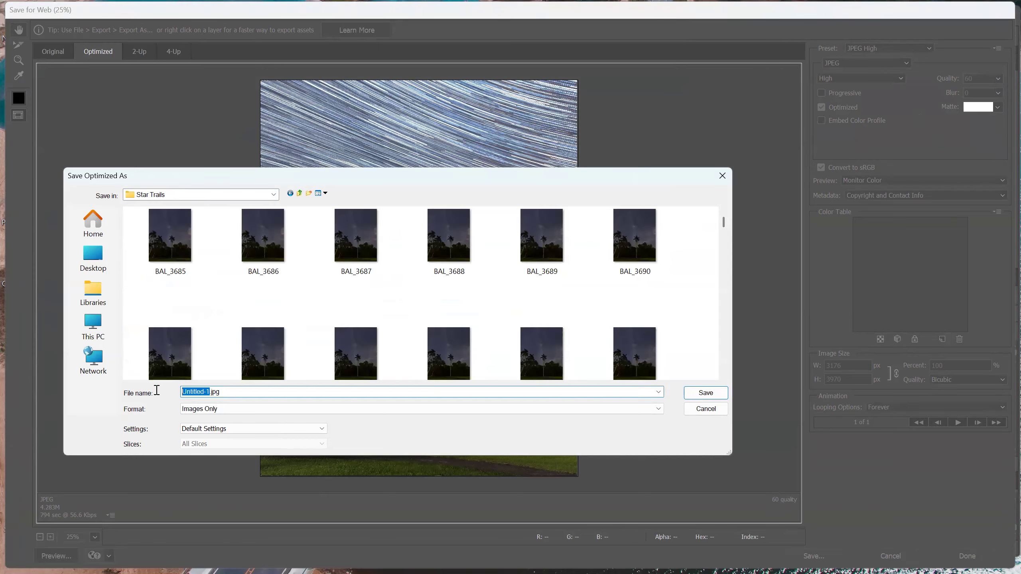
text(Star Trails)
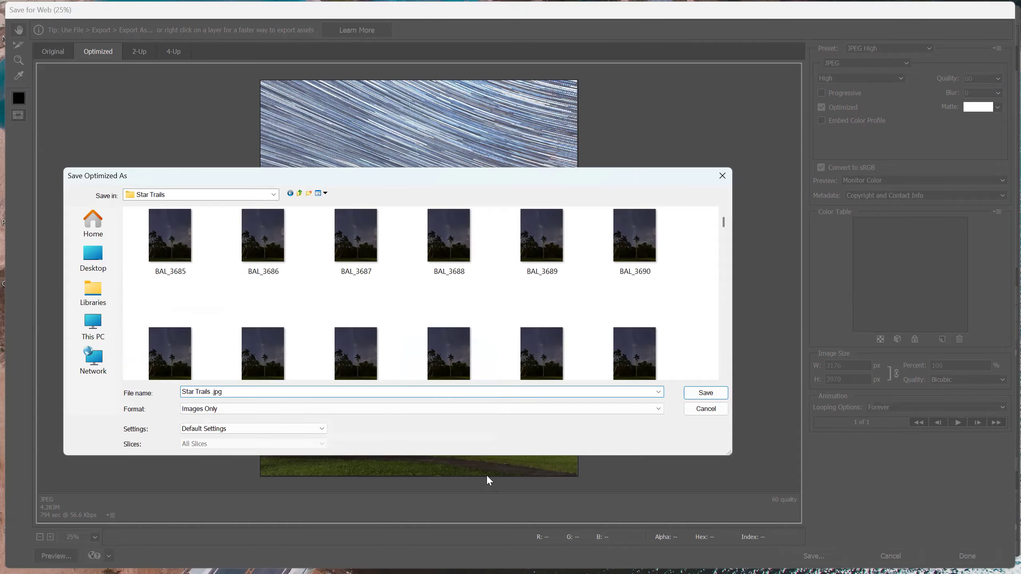
key(BackSpace)
click(699, 400)
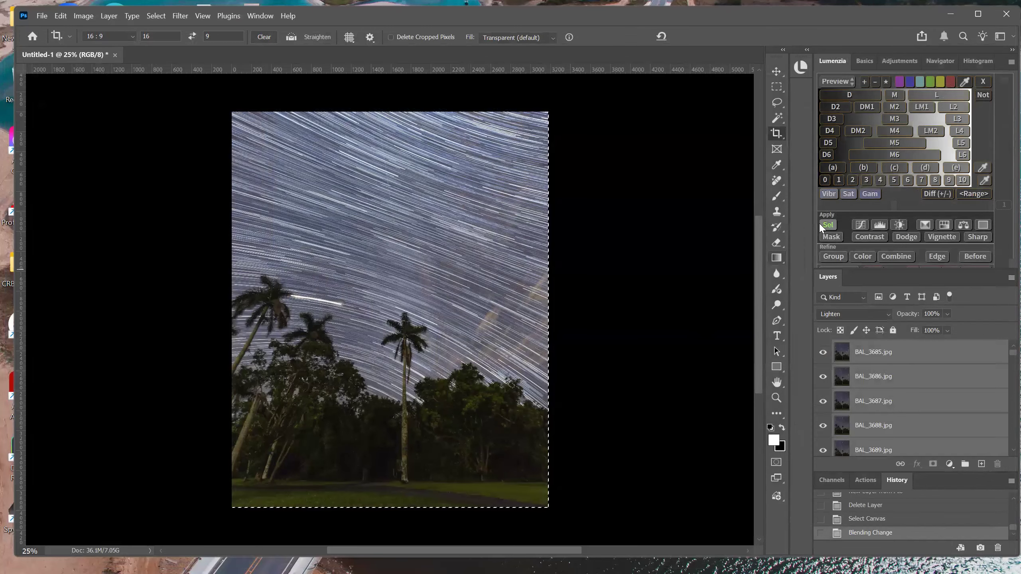
Step: Switch to File Explorer, view the exported Star-Trails image full size, and return to Photoshop
mouse_move(514, 560)
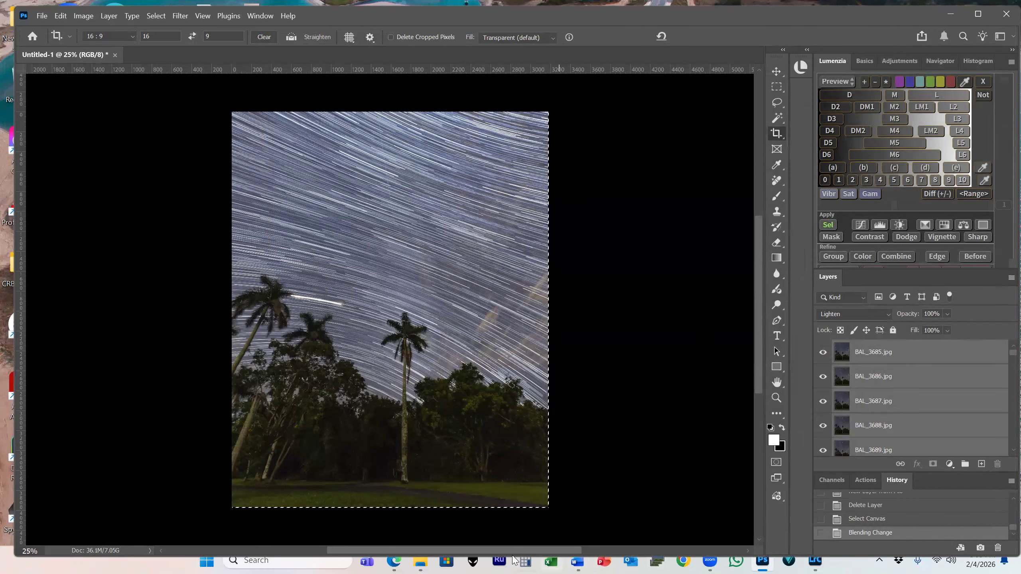
click(420, 561)
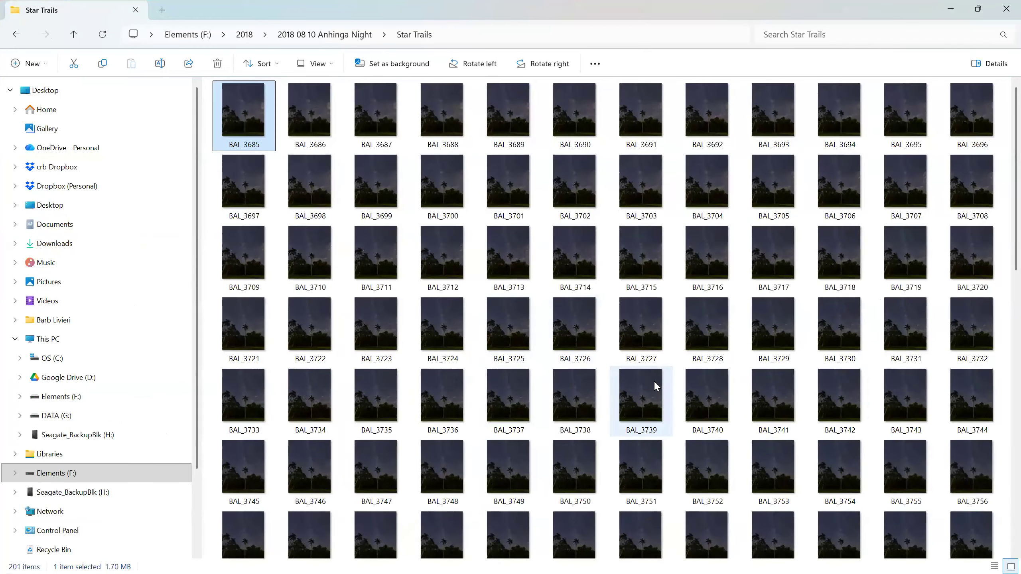
scroll(654, 380, down, 10)
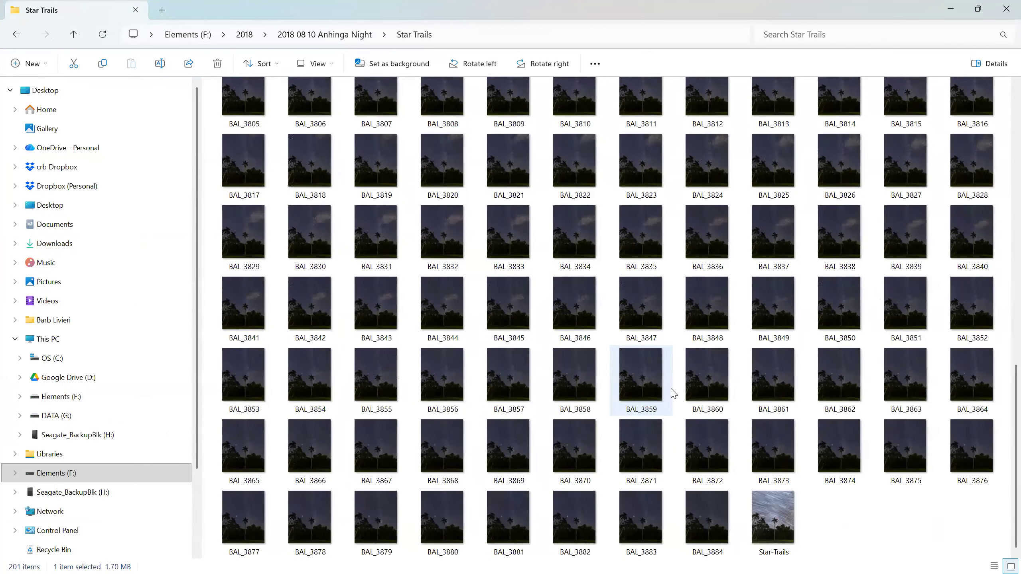
double_click(779, 518)
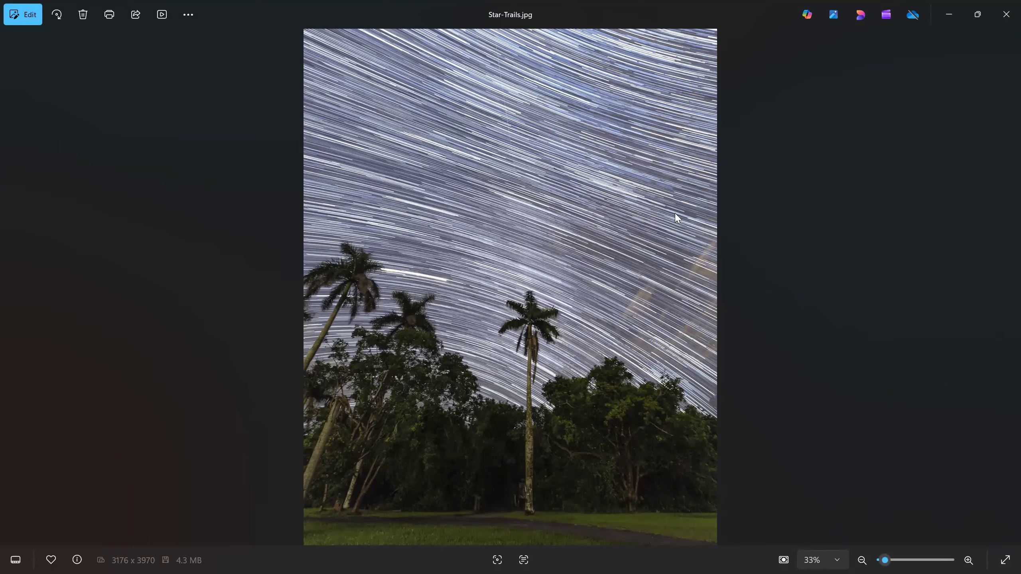
click(953, 16)
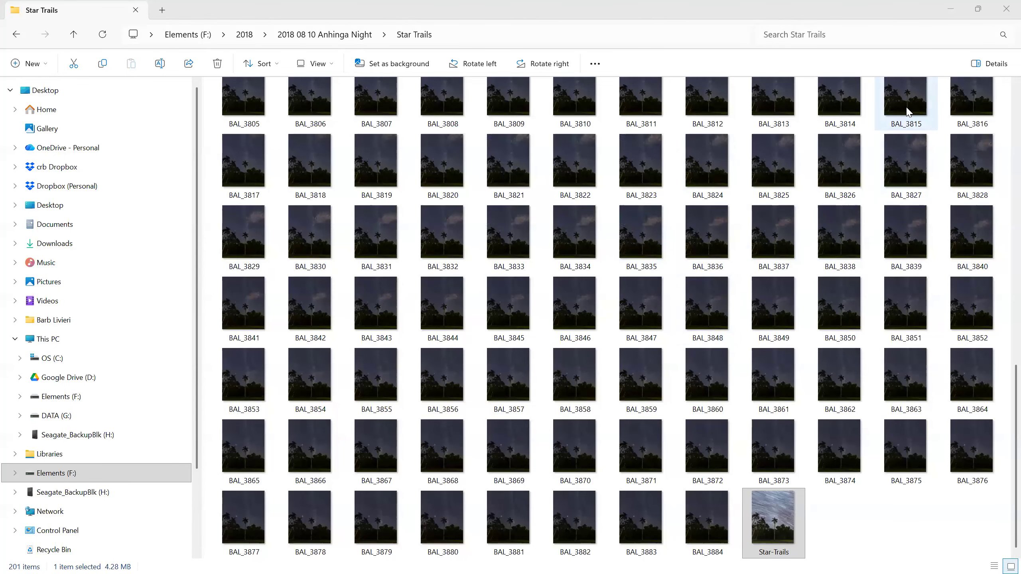
click(955, 11)
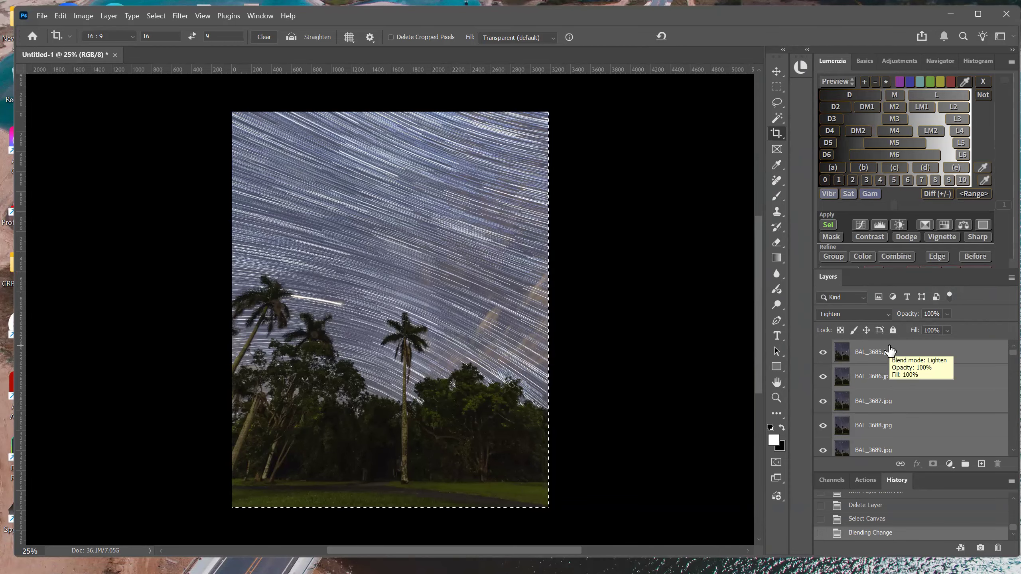
Step: Try the Pin Light blending mode on all selected layers and preview Hard Mix as an alternative
click(888, 314)
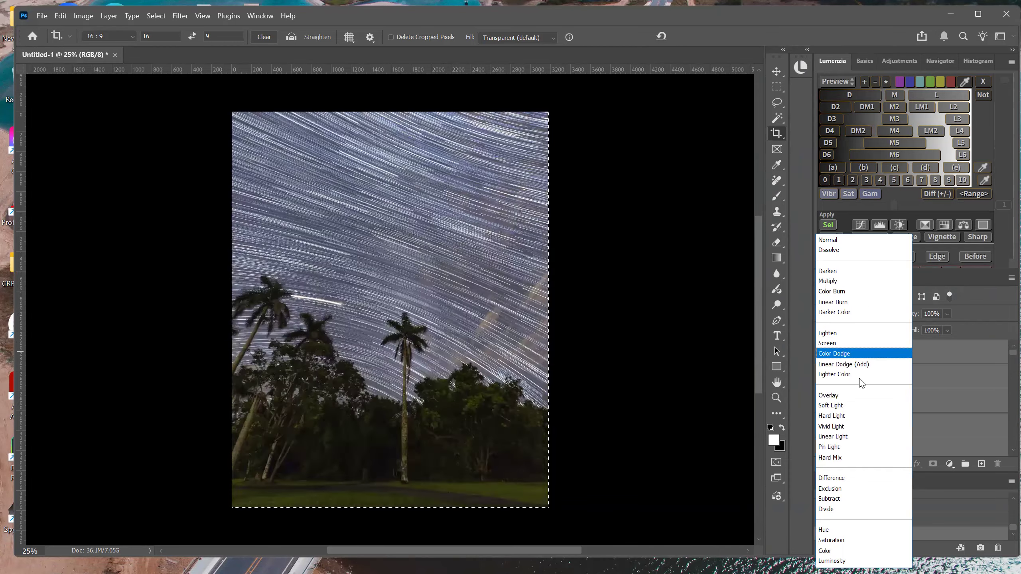
click(840, 447)
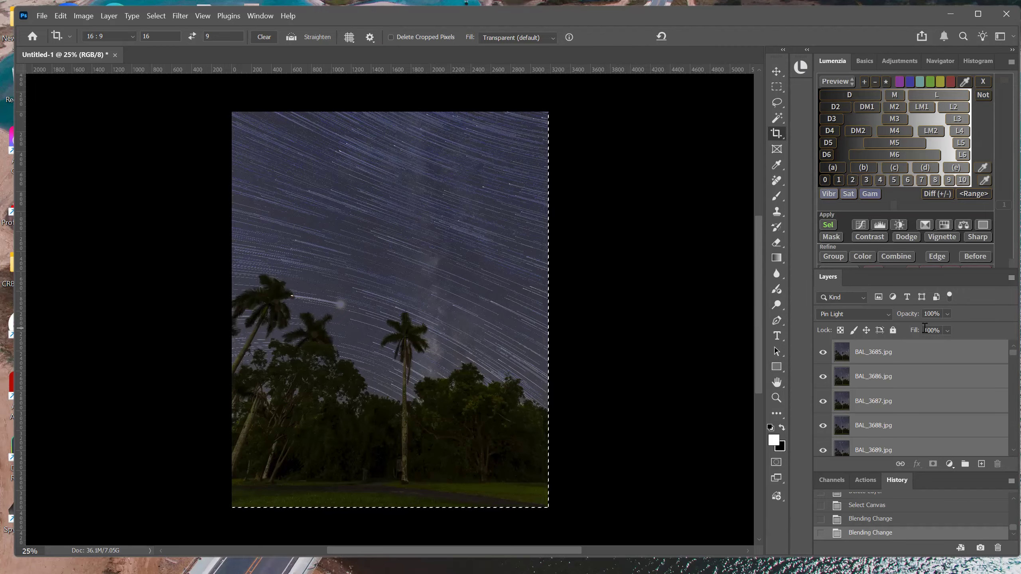
click(887, 314)
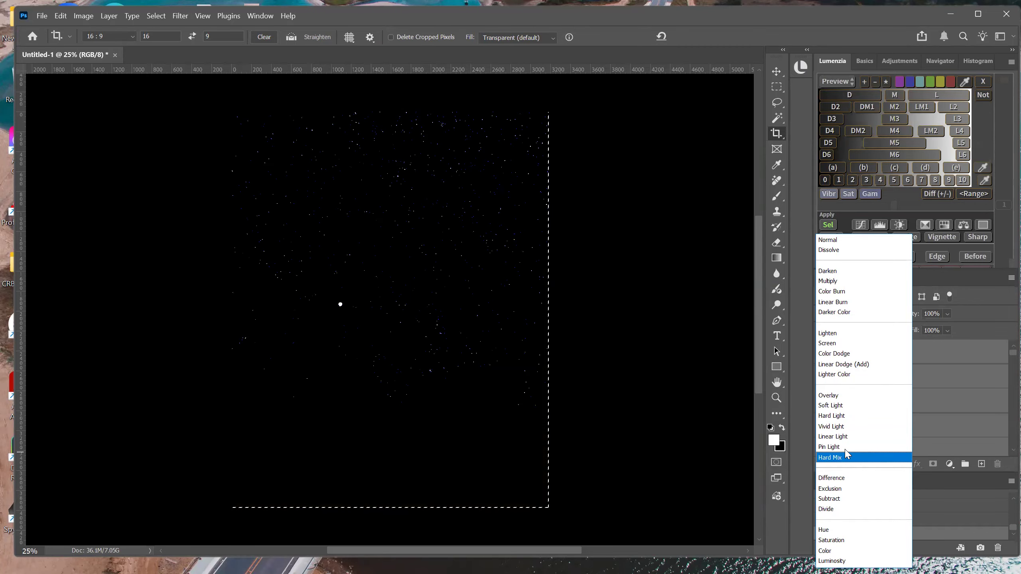
click(965, 413)
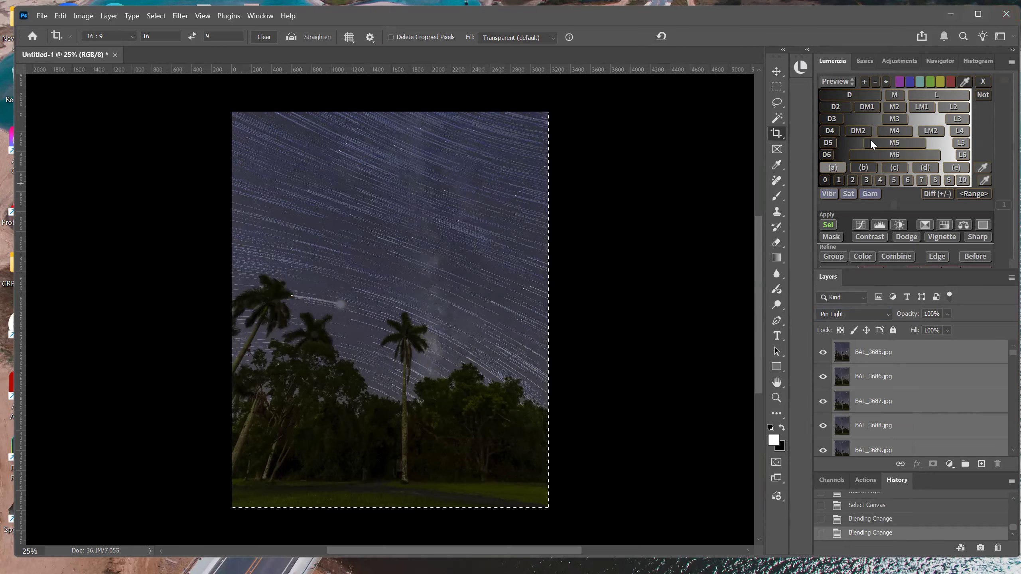
Step: Quit Photoshop without saving the layered document and minimize the Lightroom Classic window
click(1006, 18)
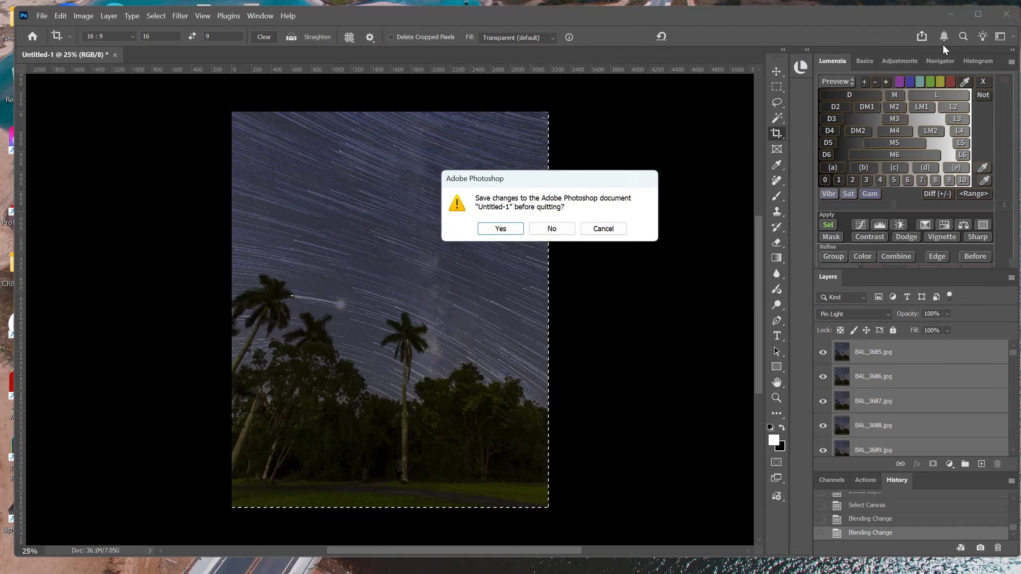
click(552, 229)
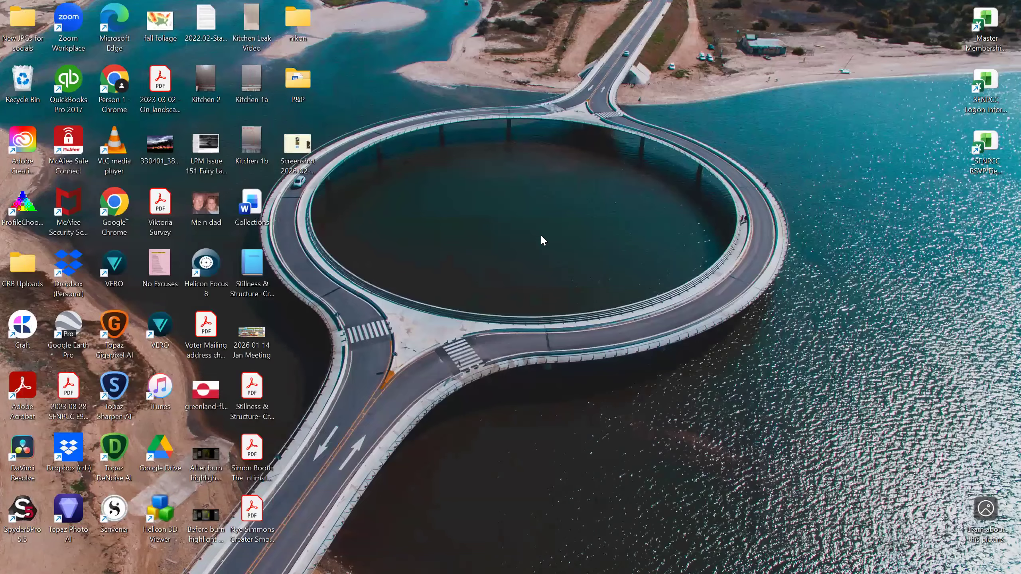
click(798, 559)
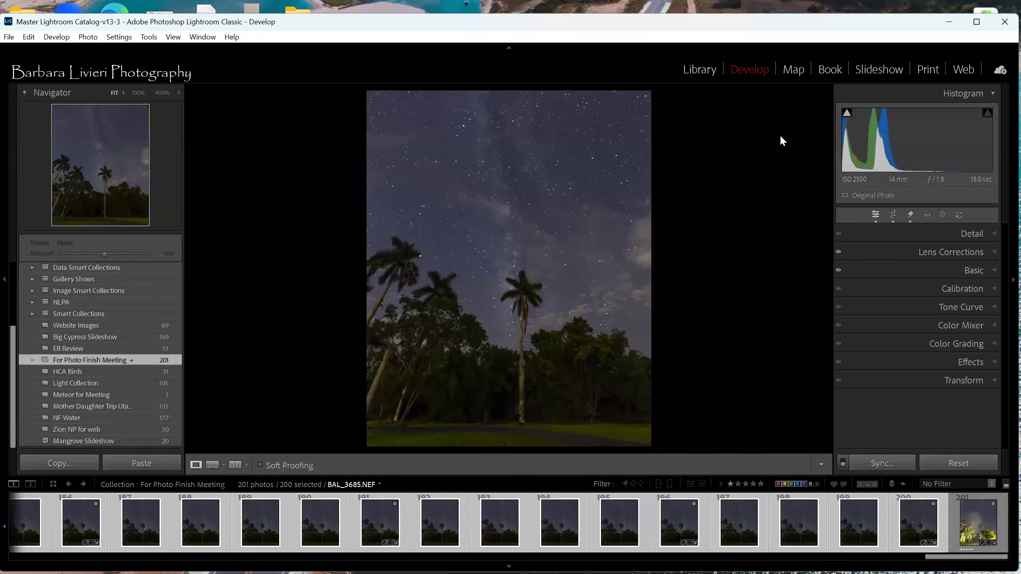
click(949, 21)
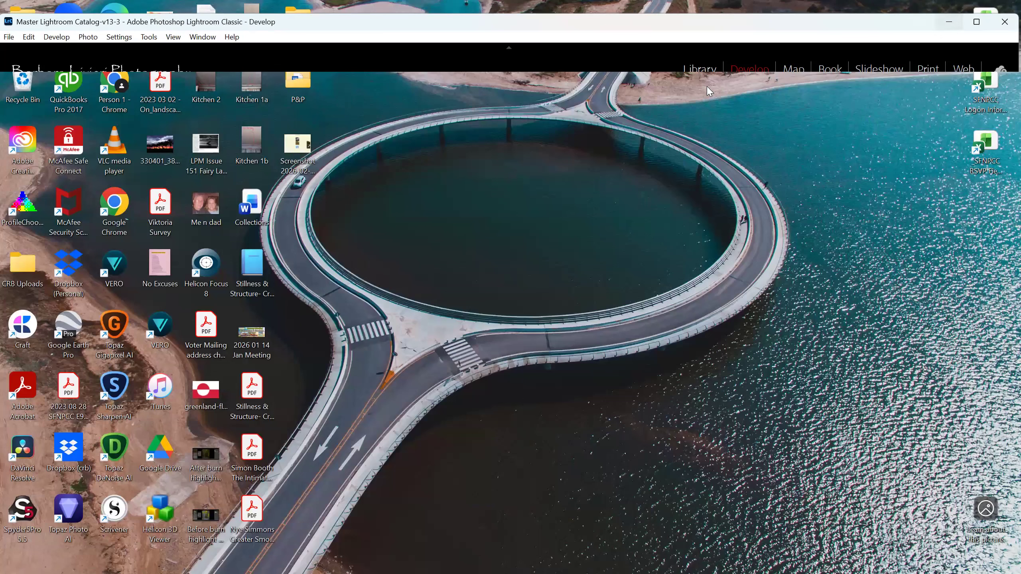
click(402, 561)
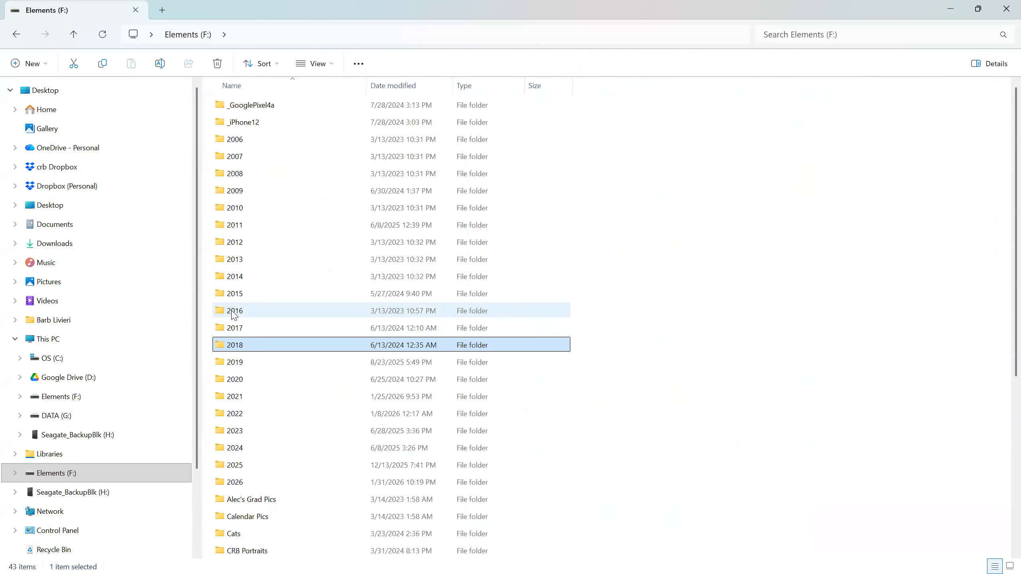
double_click(234, 313)
scroll(282, 402, down, 10)
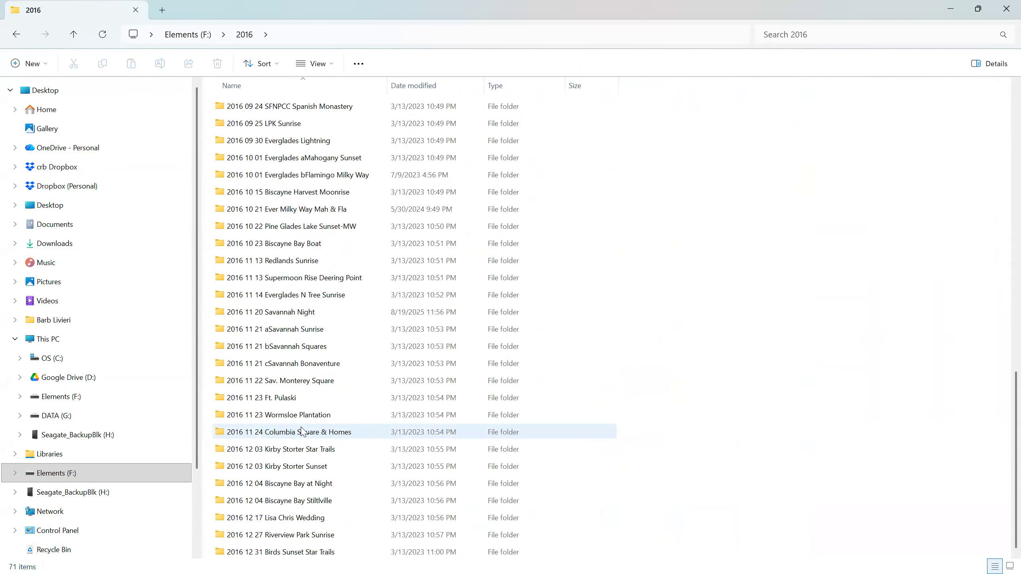
scroll(305, 324, up, 3)
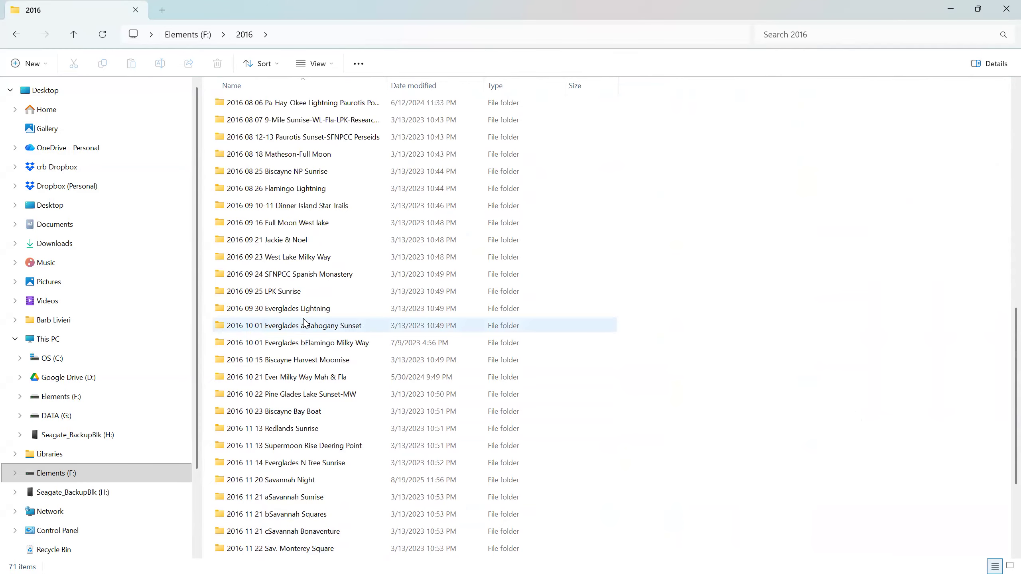
double_click(265, 207)
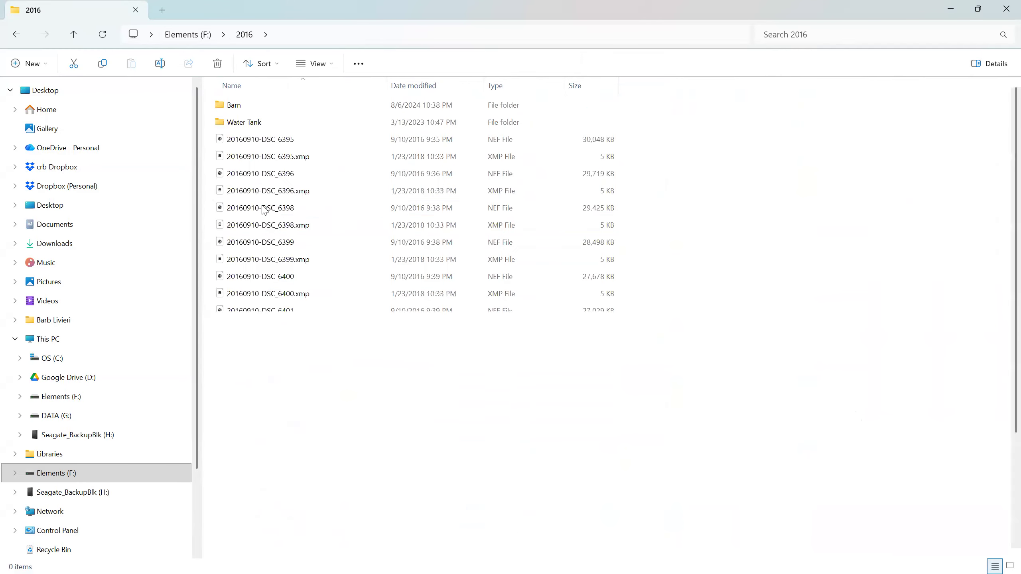
double_click(235, 105)
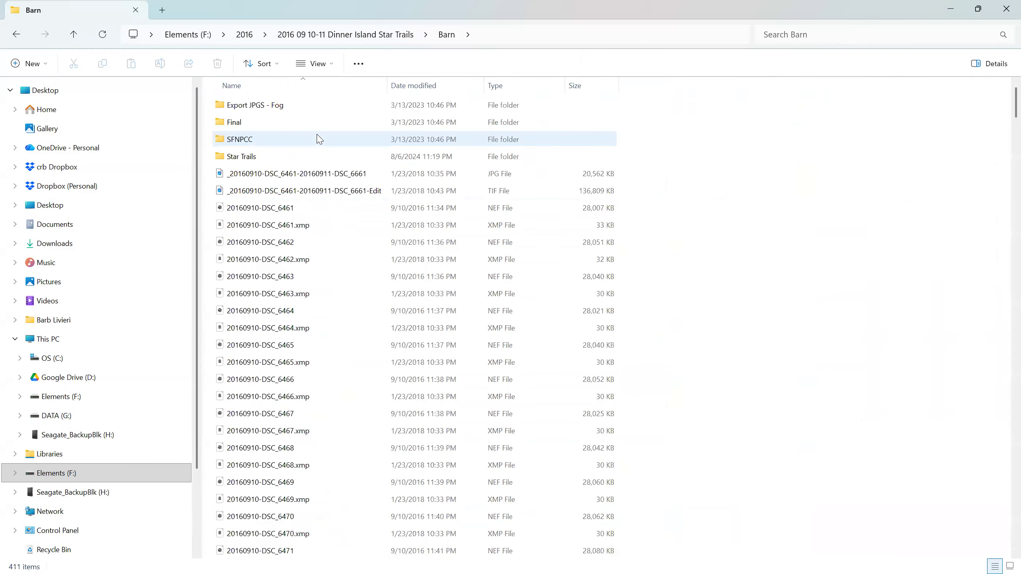
double_click(248, 156)
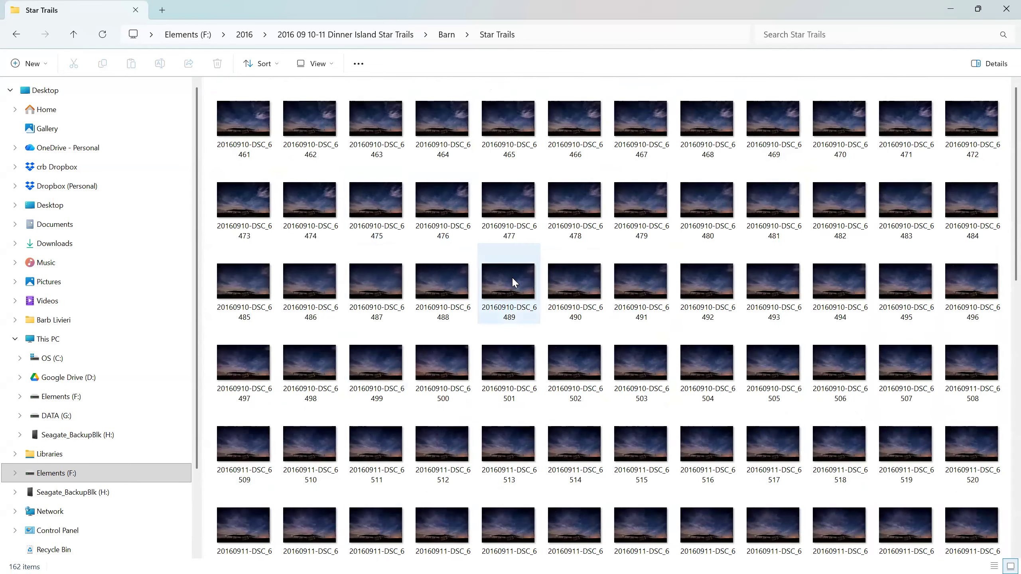
Step: Look through the barn image sequence and view its first frame, 20160910-DSC_6461.jpg, full size
scroll(510, 281, down, 10)
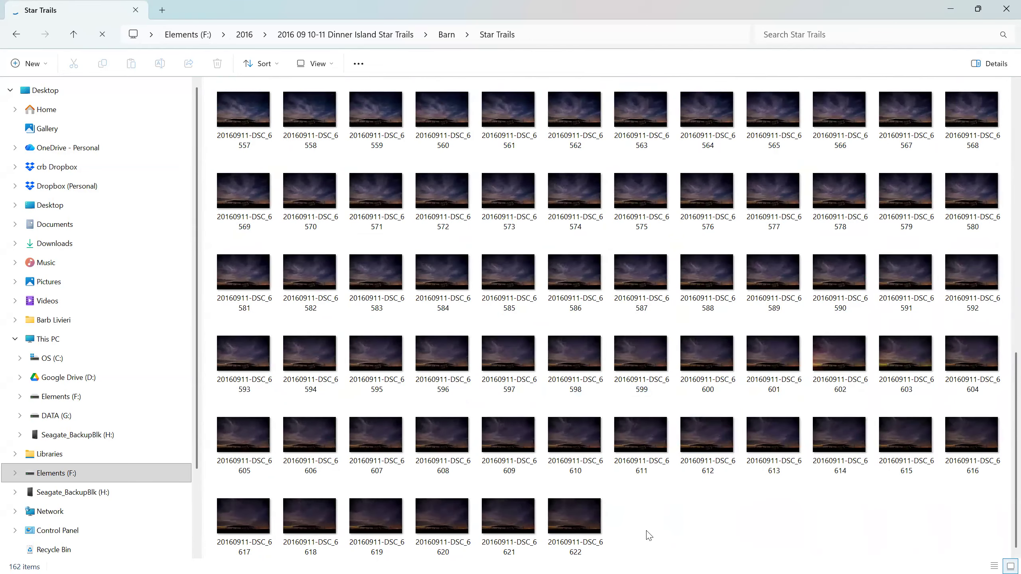
scroll(570, 405, up, 10)
double_click(245, 128)
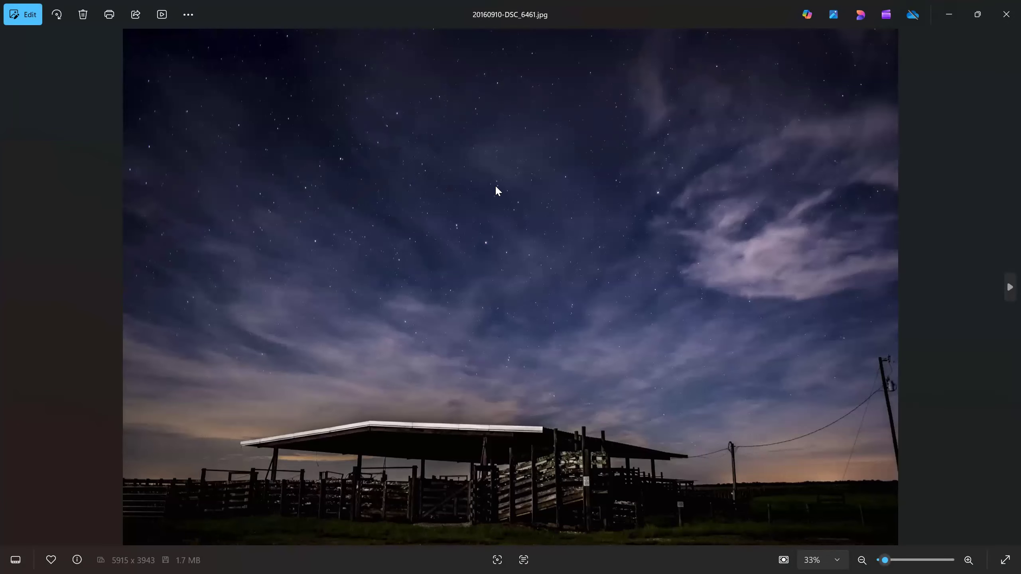
click(1006, 16)
Step: View the Compressed version of the finished barn star-trail composite from Barn's Final folder, enlarged to 146%
click(446, 34)
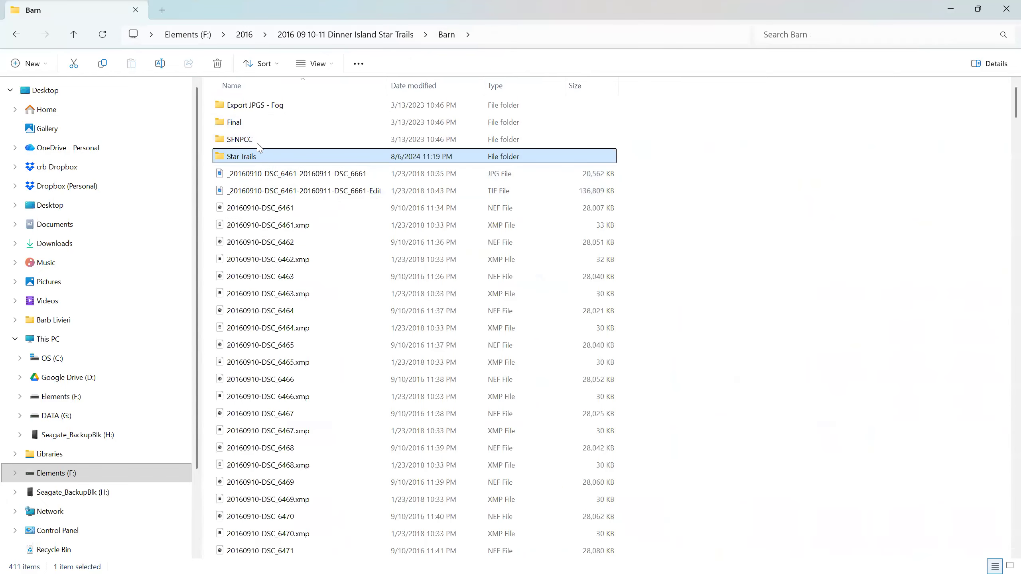
double_click(241, 122)
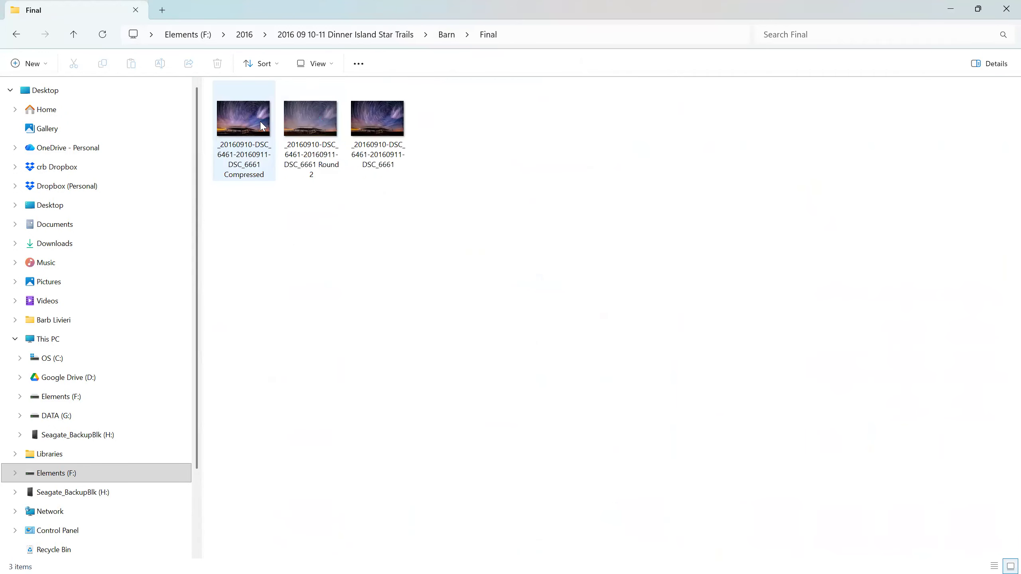
double_click(262, 125)
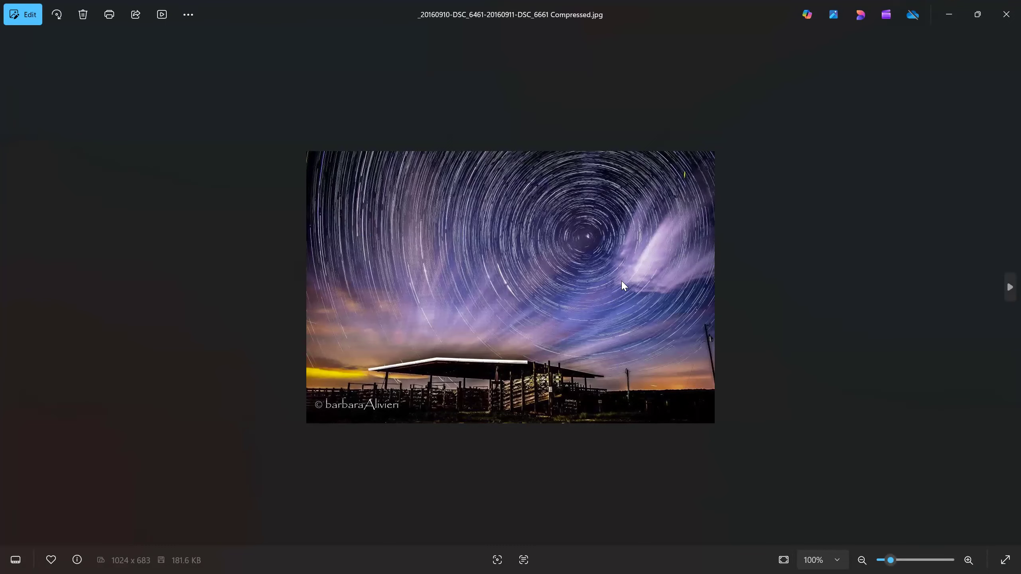
scroll(592, 246, up, 4)
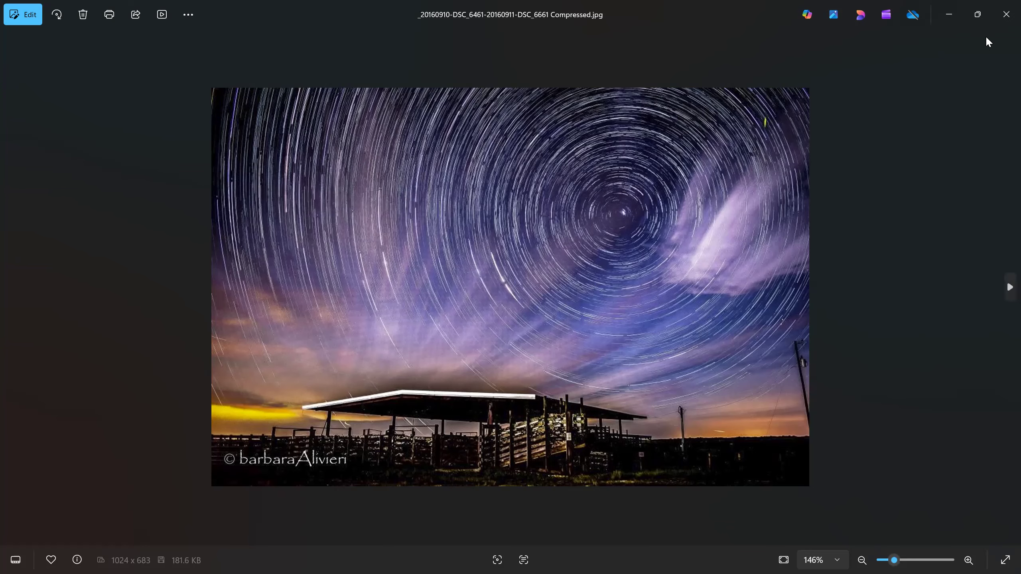
click(1005, 15)
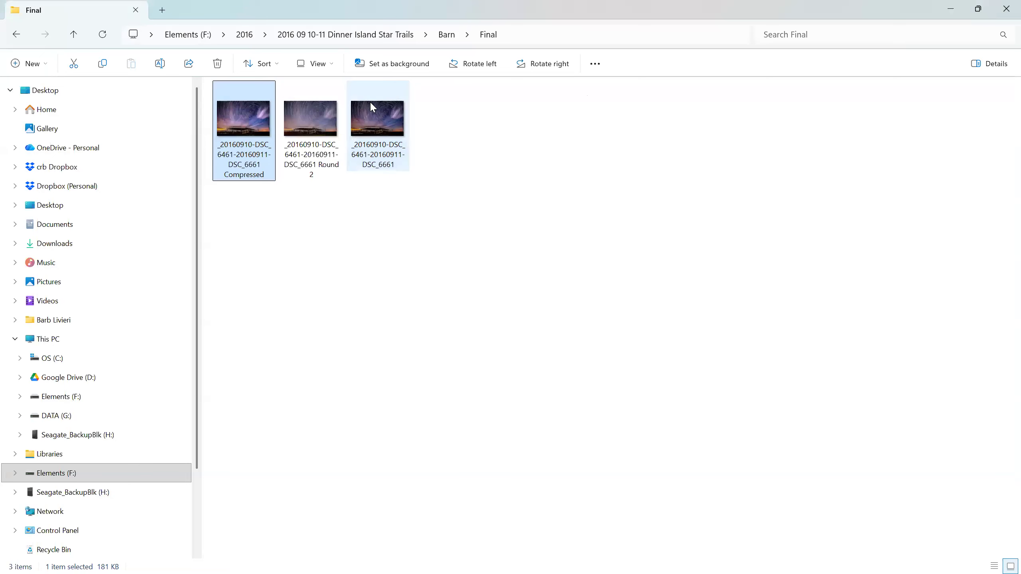
double_click(375, 121)
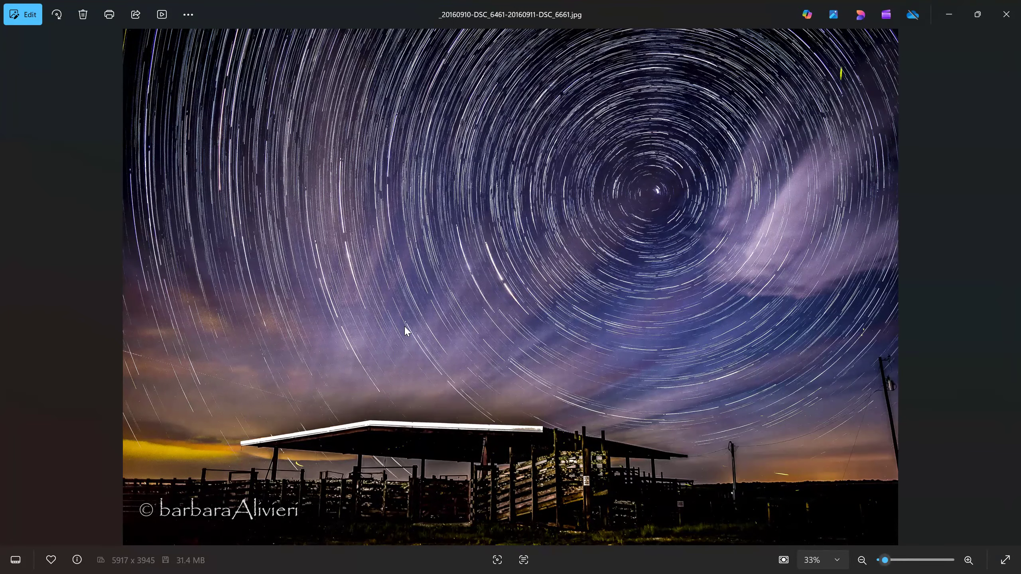
click(1007, 14)
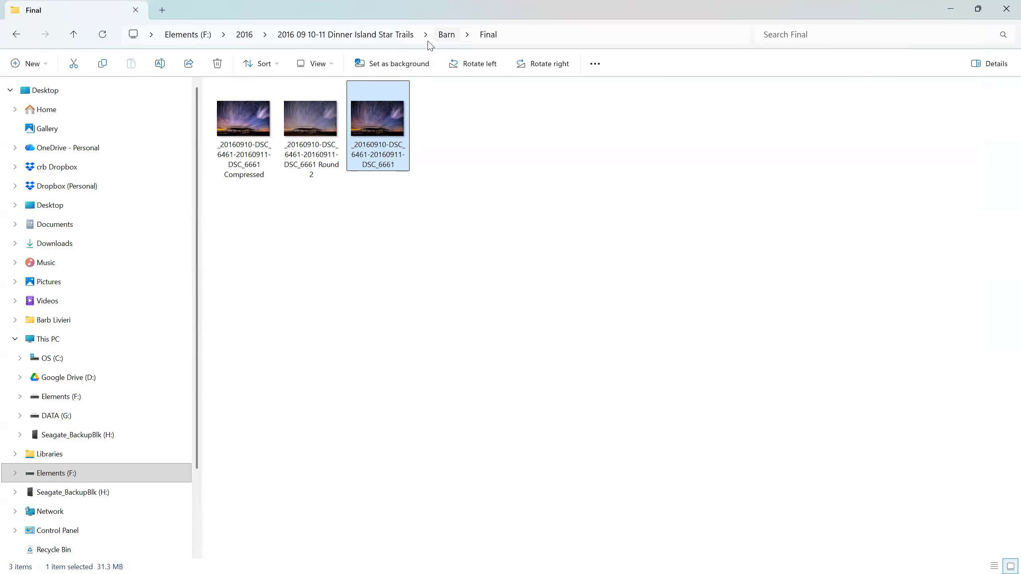
click(405, 35)
double_click(252, 123)
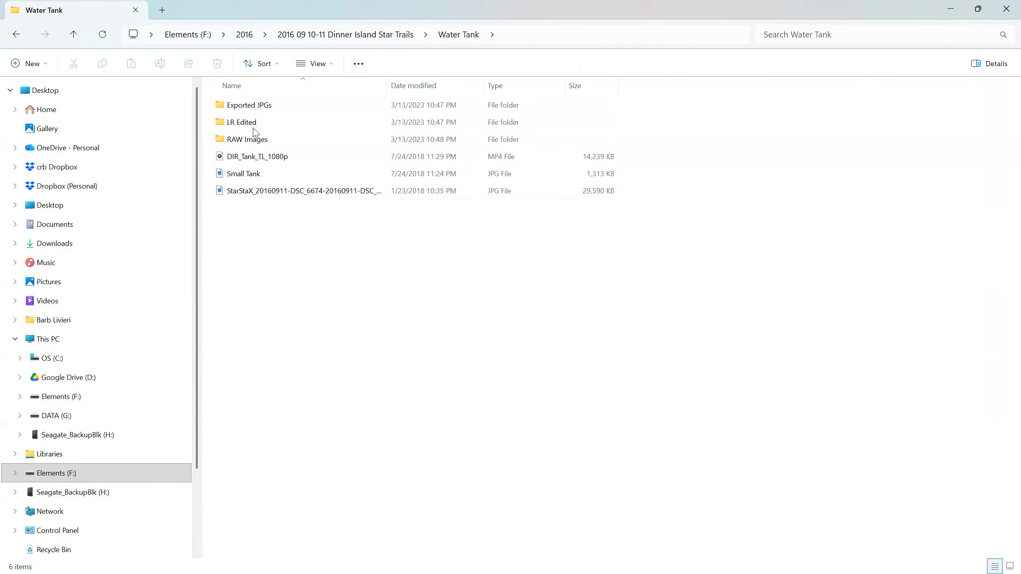
double_click(244, 177)
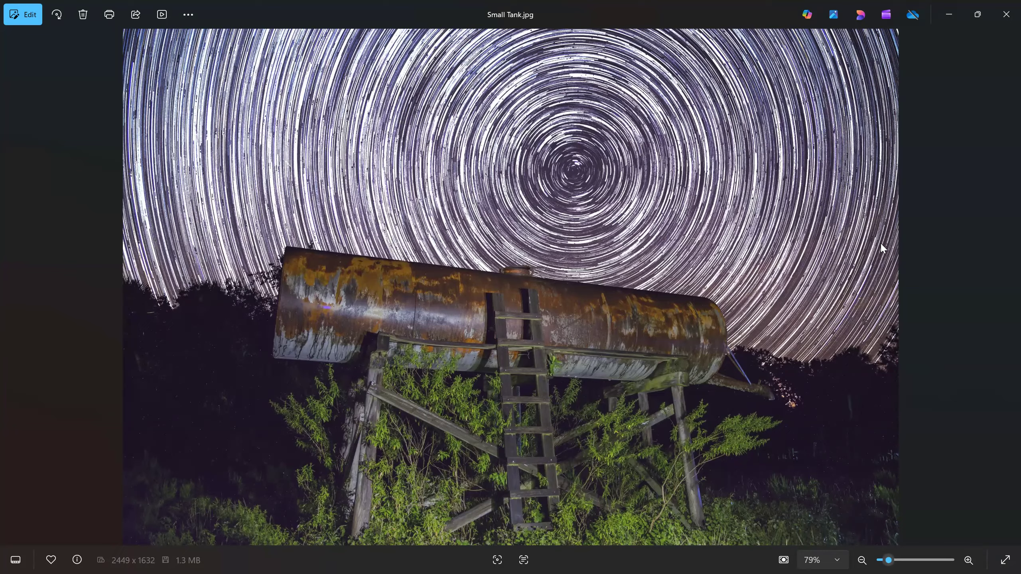
click(1004, 15)
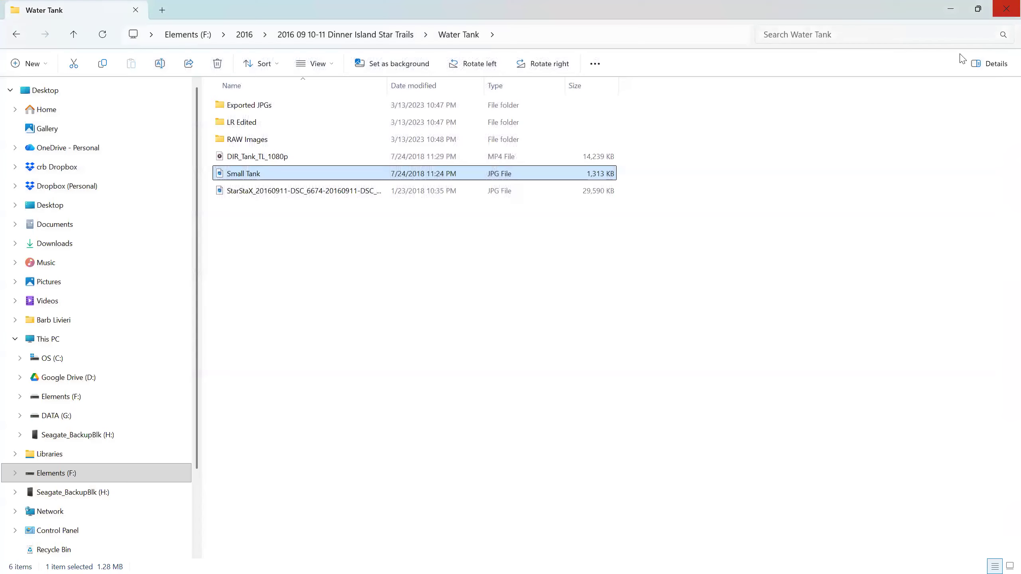
Step: Return to the 2016 folder and open 2016 12 31 Birds Sunset Star Trails
click(374, 36)
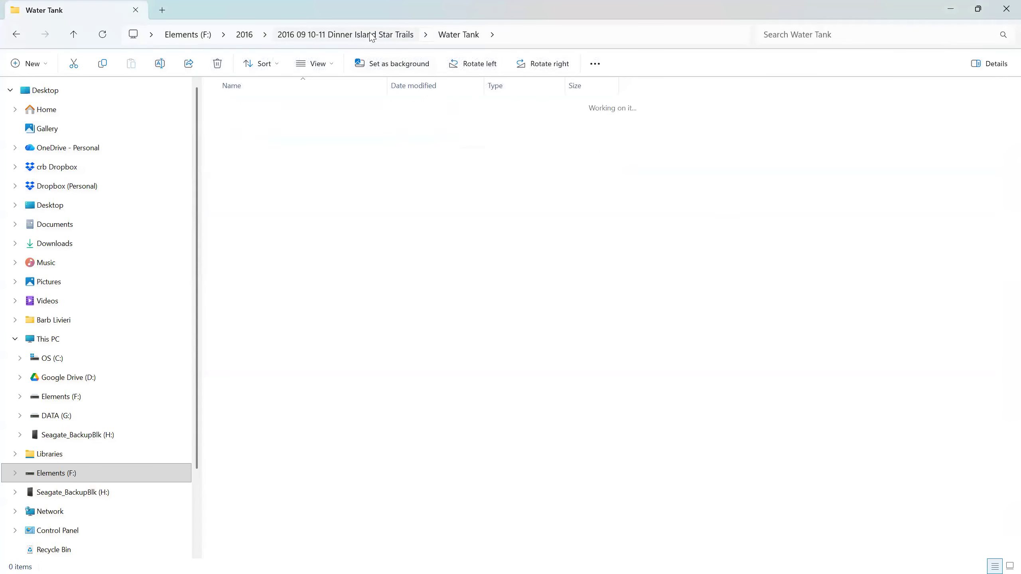
click(254, 38)
scroll(337, 431, down, 9)
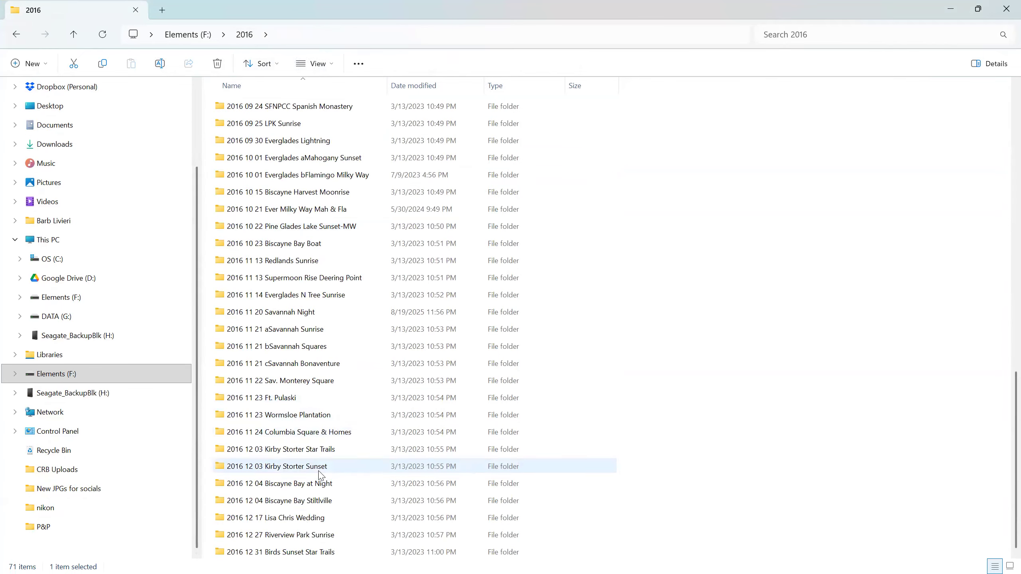
double_click(287, 552)
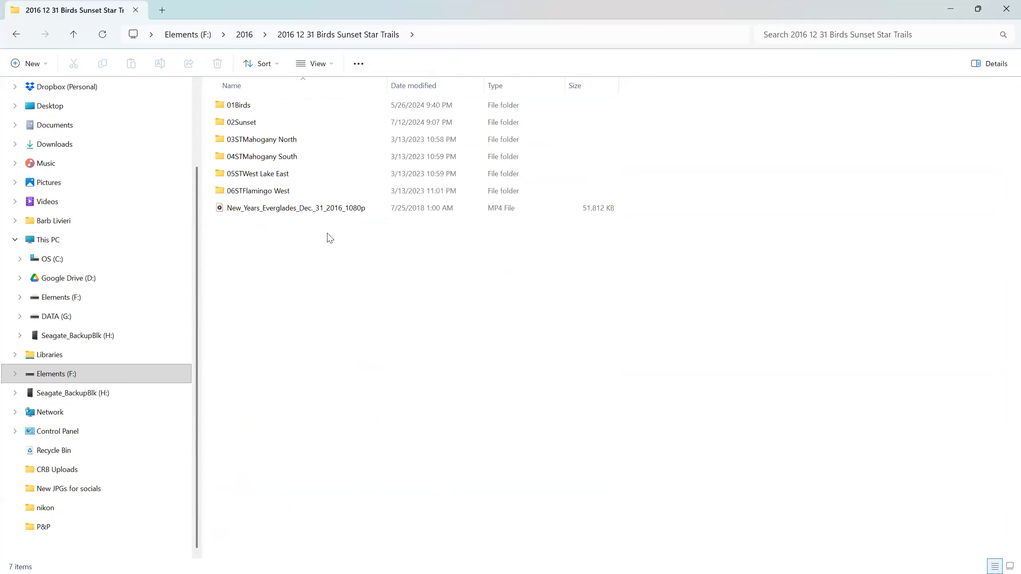
Step: View Mahogany North Star Trails 2nd Draft.jpg from the For Facebook folder inside 03STMahogany North
double_click(254, 139)
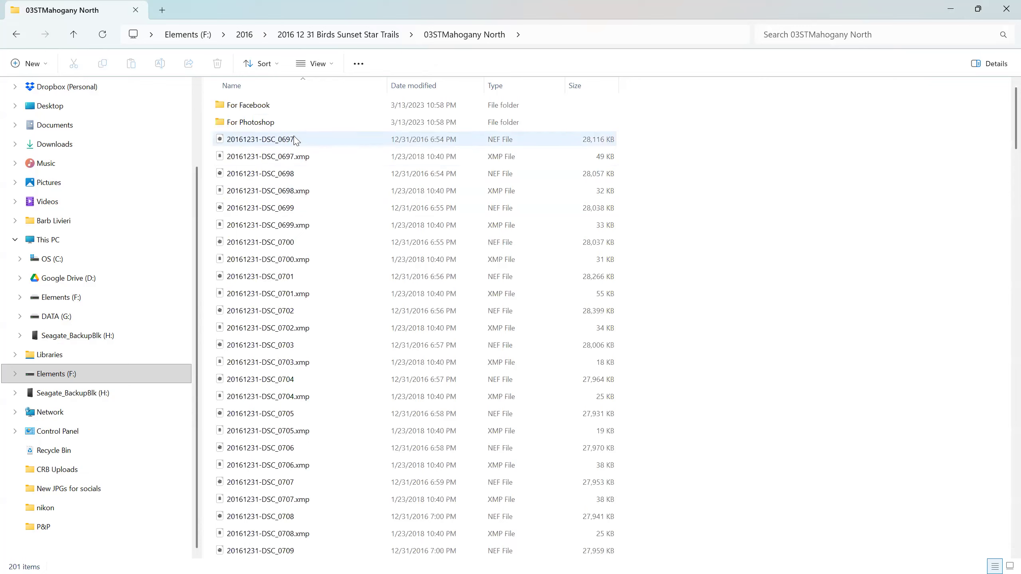
double_click(241, 105)
double_click(246, 120)
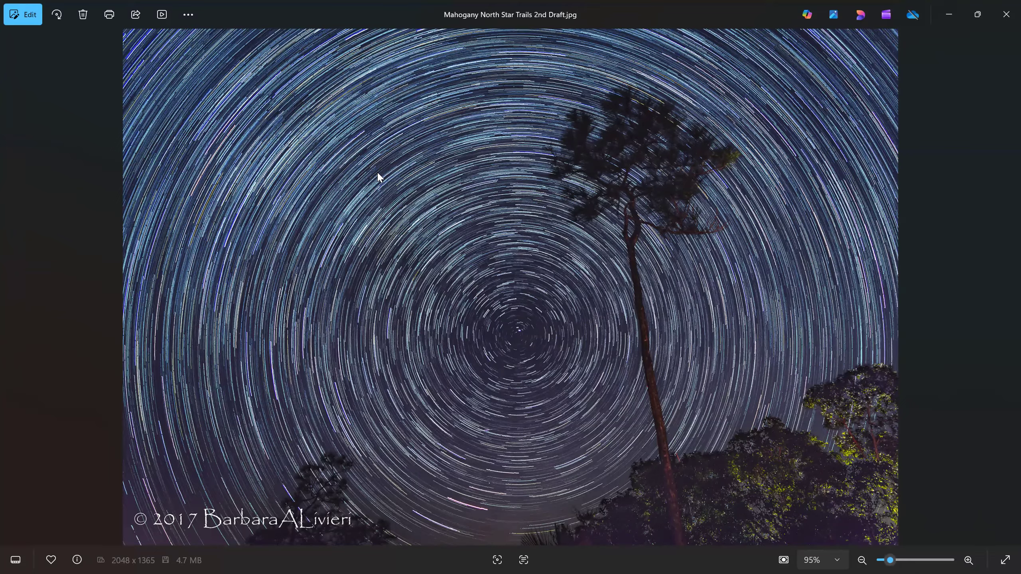
click(1007, 14)
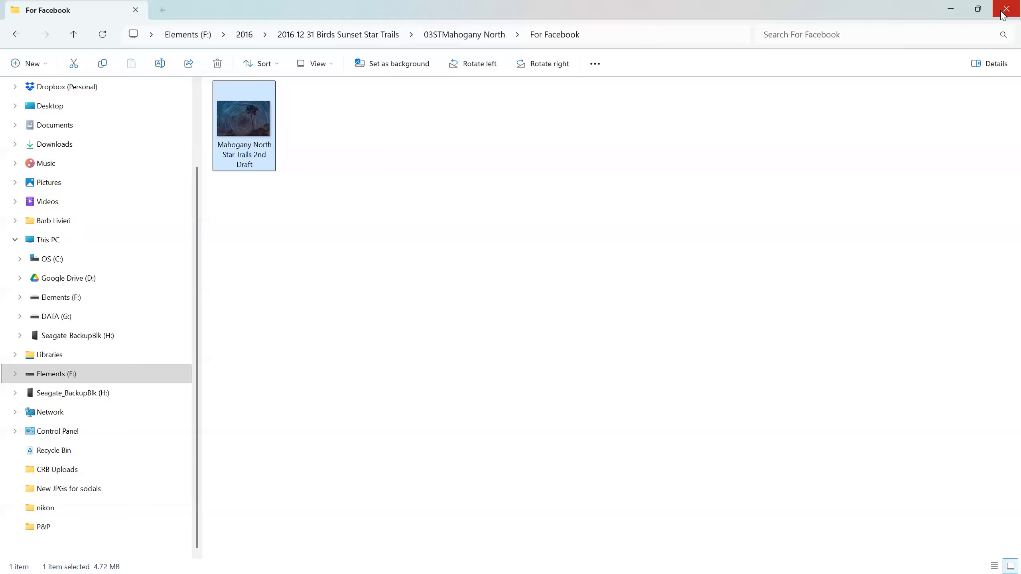
Step: View Mahogany South Star Trails 2nd Draft.jpg from the For Facebook folder inside 04STMahogany South
click(366, 35)
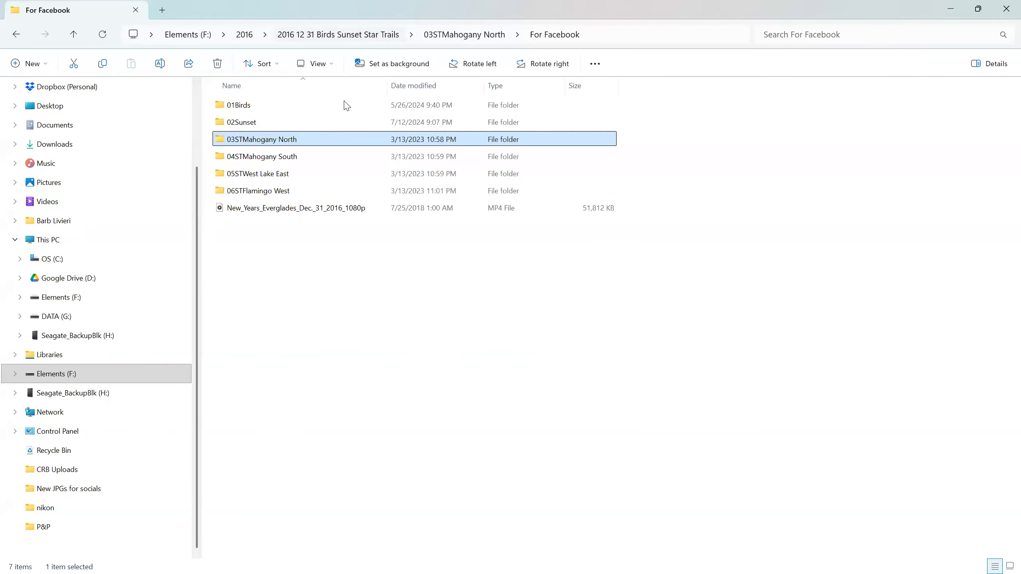
double_click(271, 158)
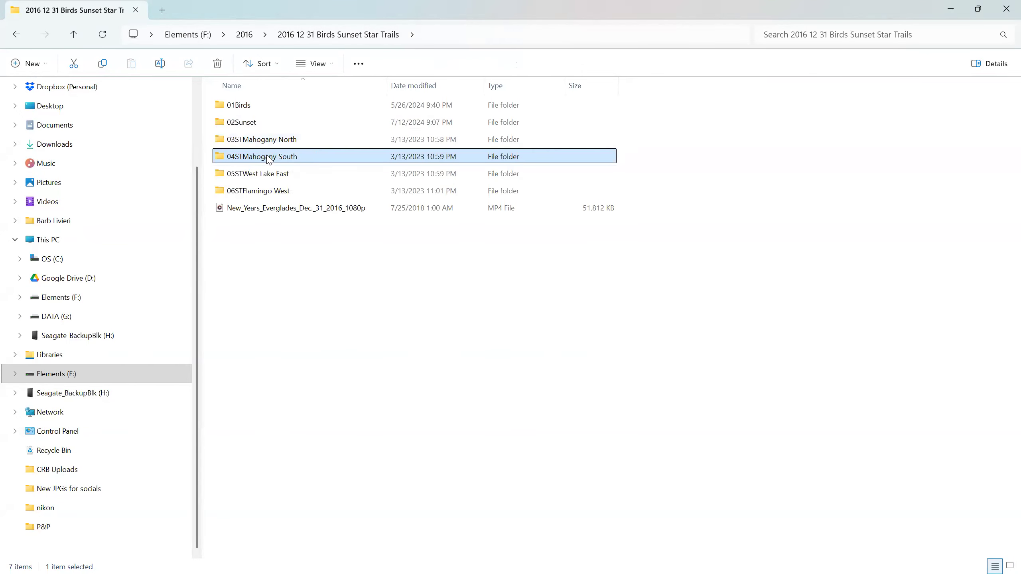
double_click(248, 105)
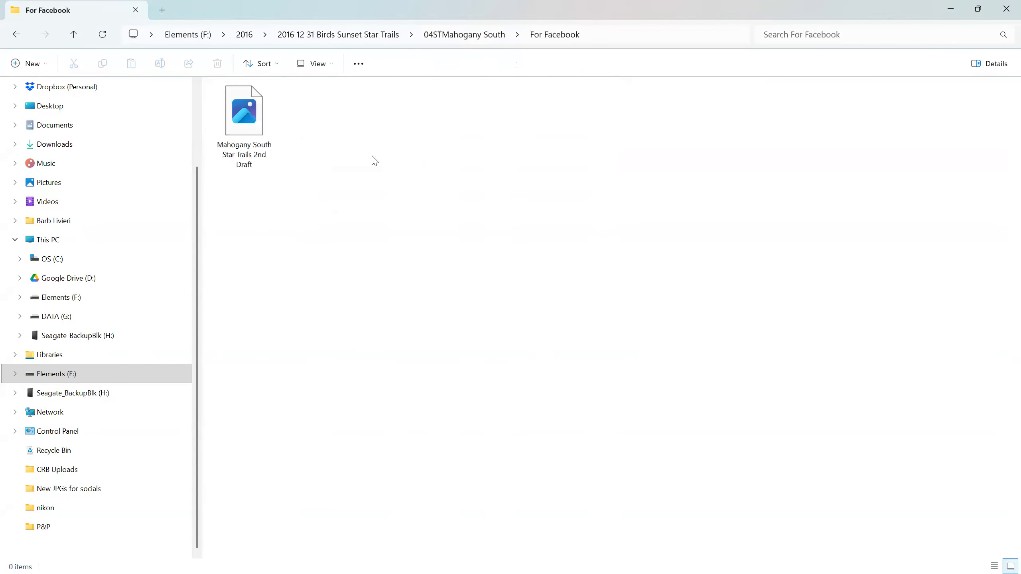
click(236, 129)
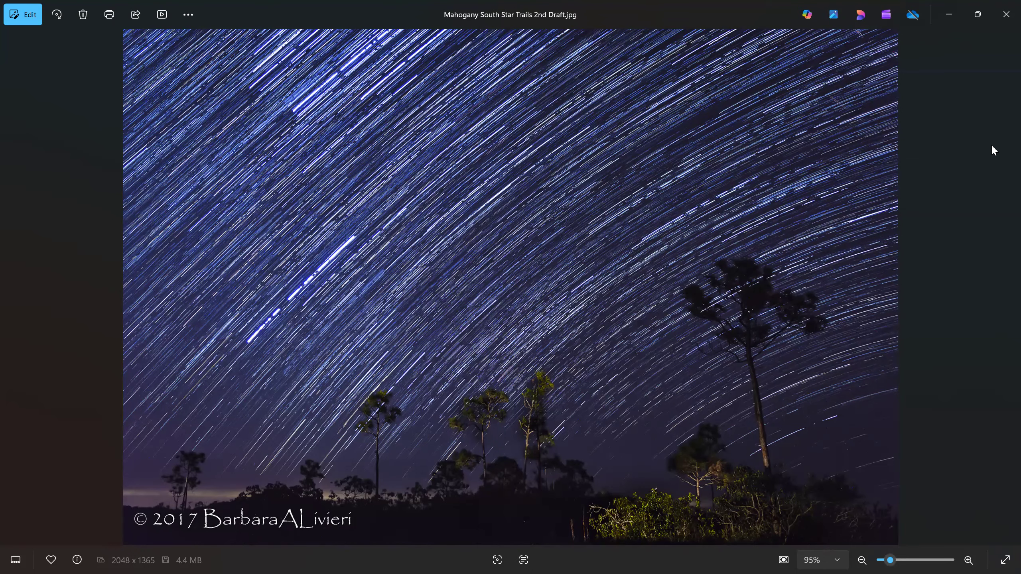
click(1006, 14)
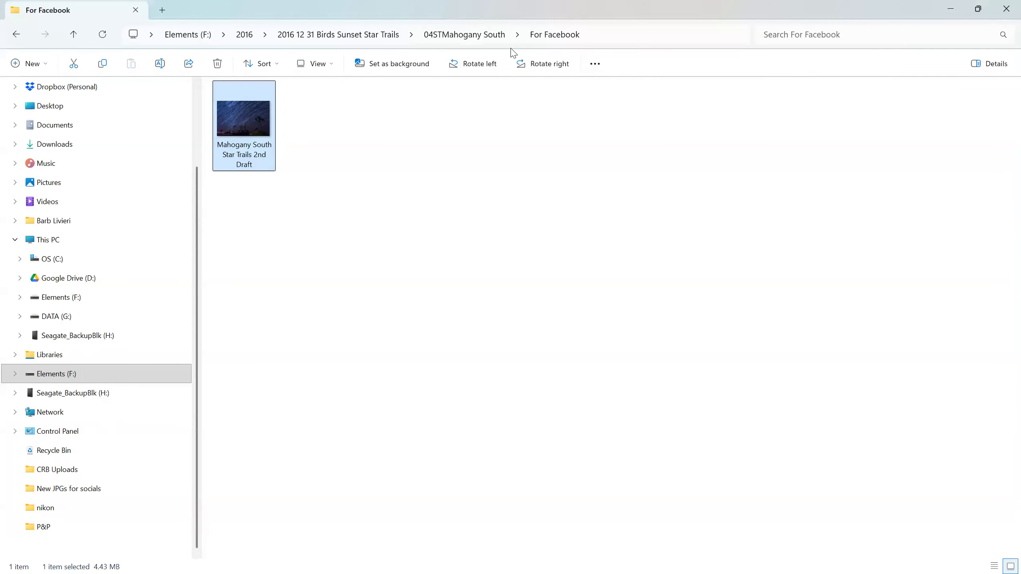
Step: View West Lake Star Trails 2nd Draft.jpg from the For Facebook folder inside 05STWest Lake East
click(392, 35)
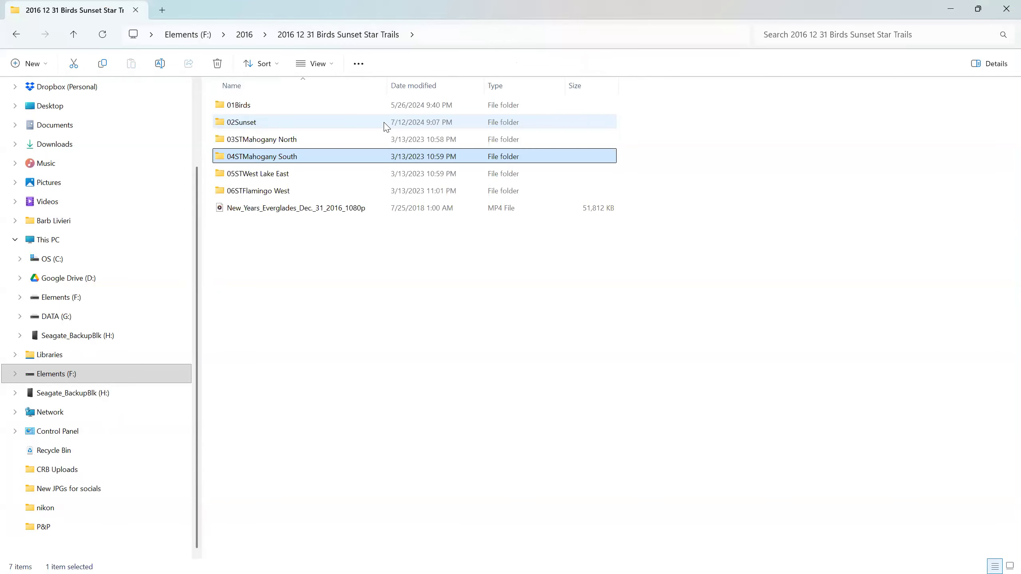
double_click(262, 172)
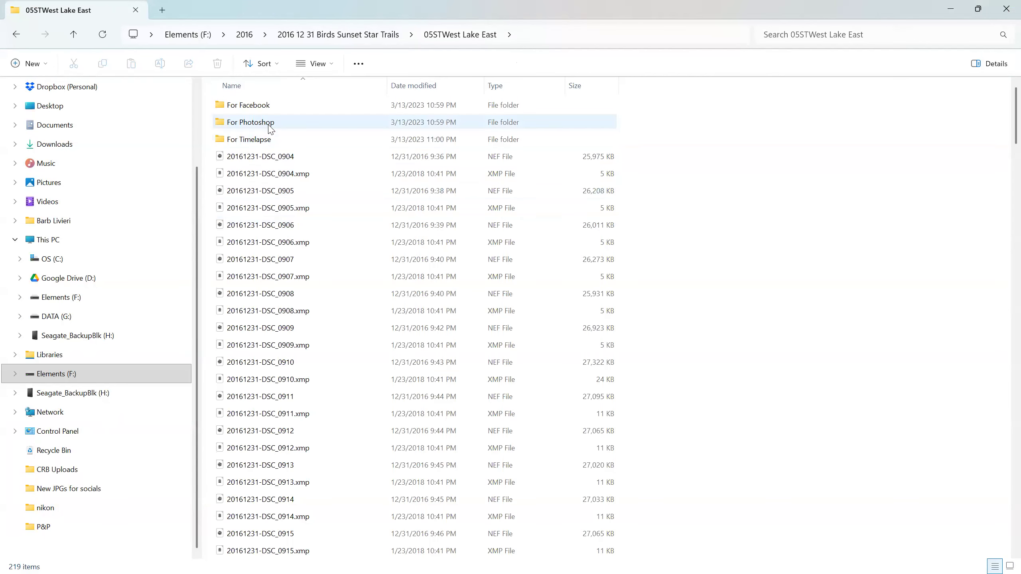
double_click(254, 108)
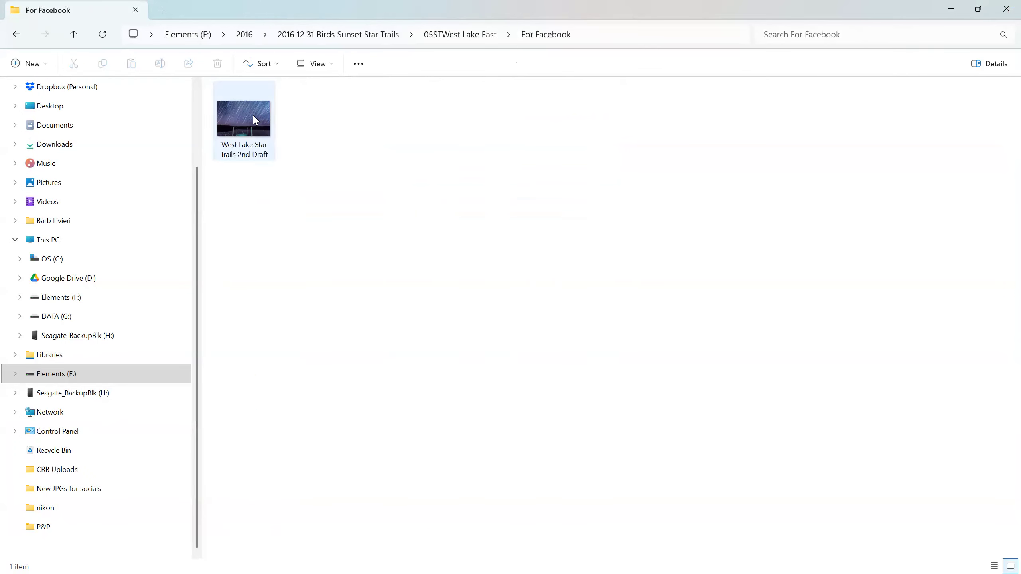
click(251, 115)
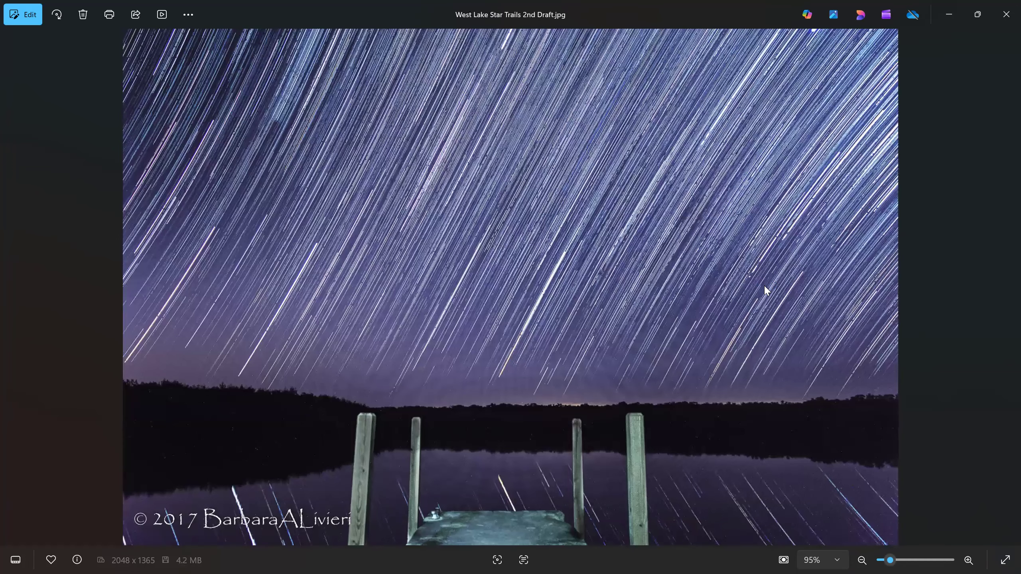